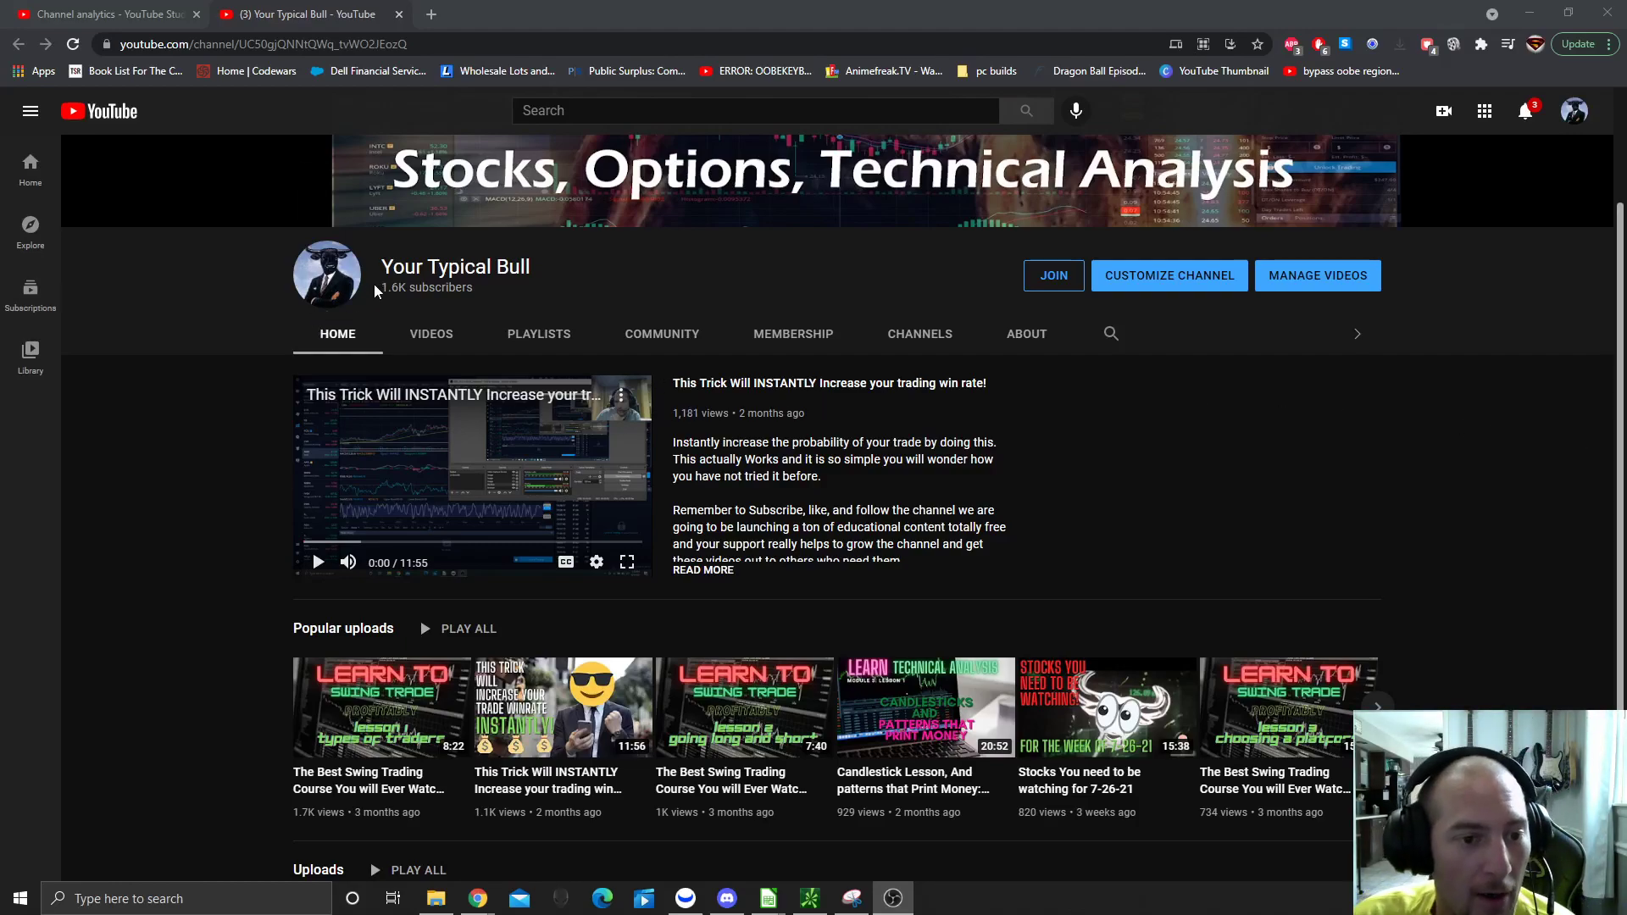
# Step: Highlight the channel name, subscriber count and featured video title on the channel home
pyautogui.moveTo(381, 267)
pyautogui.mouseDown()
pyautogui.moveTo(390, 287)
pyautogui.moveTo(383, 264)
pyautogui.mouseUp()
pyautogui.click(501, 287)
pyautogui.click(484, 291)
pyautogui.moveTo(306, 395)
pyautogui.mouseDown()
pyautogui.moveTo(567, 381)
pyautogui.moveTo(411, 306)
pyautogui.moveTo(437, 304)
pyautogui.mouseUp()
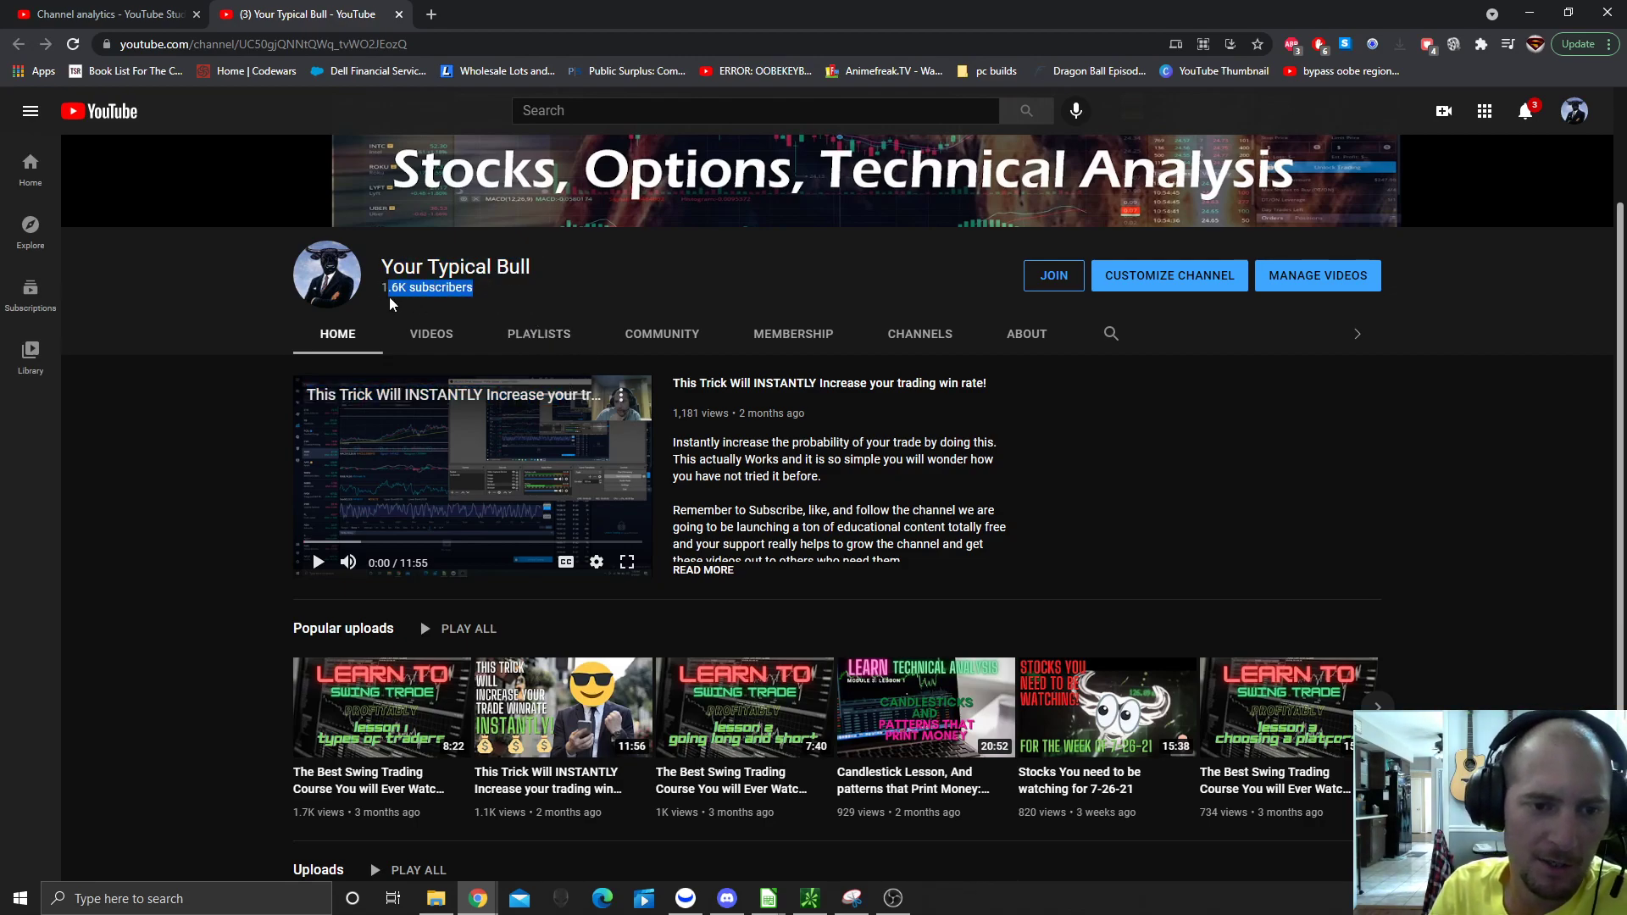
pyautogui.moveTo(463, 301); pyautogui.dragTo(382, 264)
pyautogui.click(478, 296)
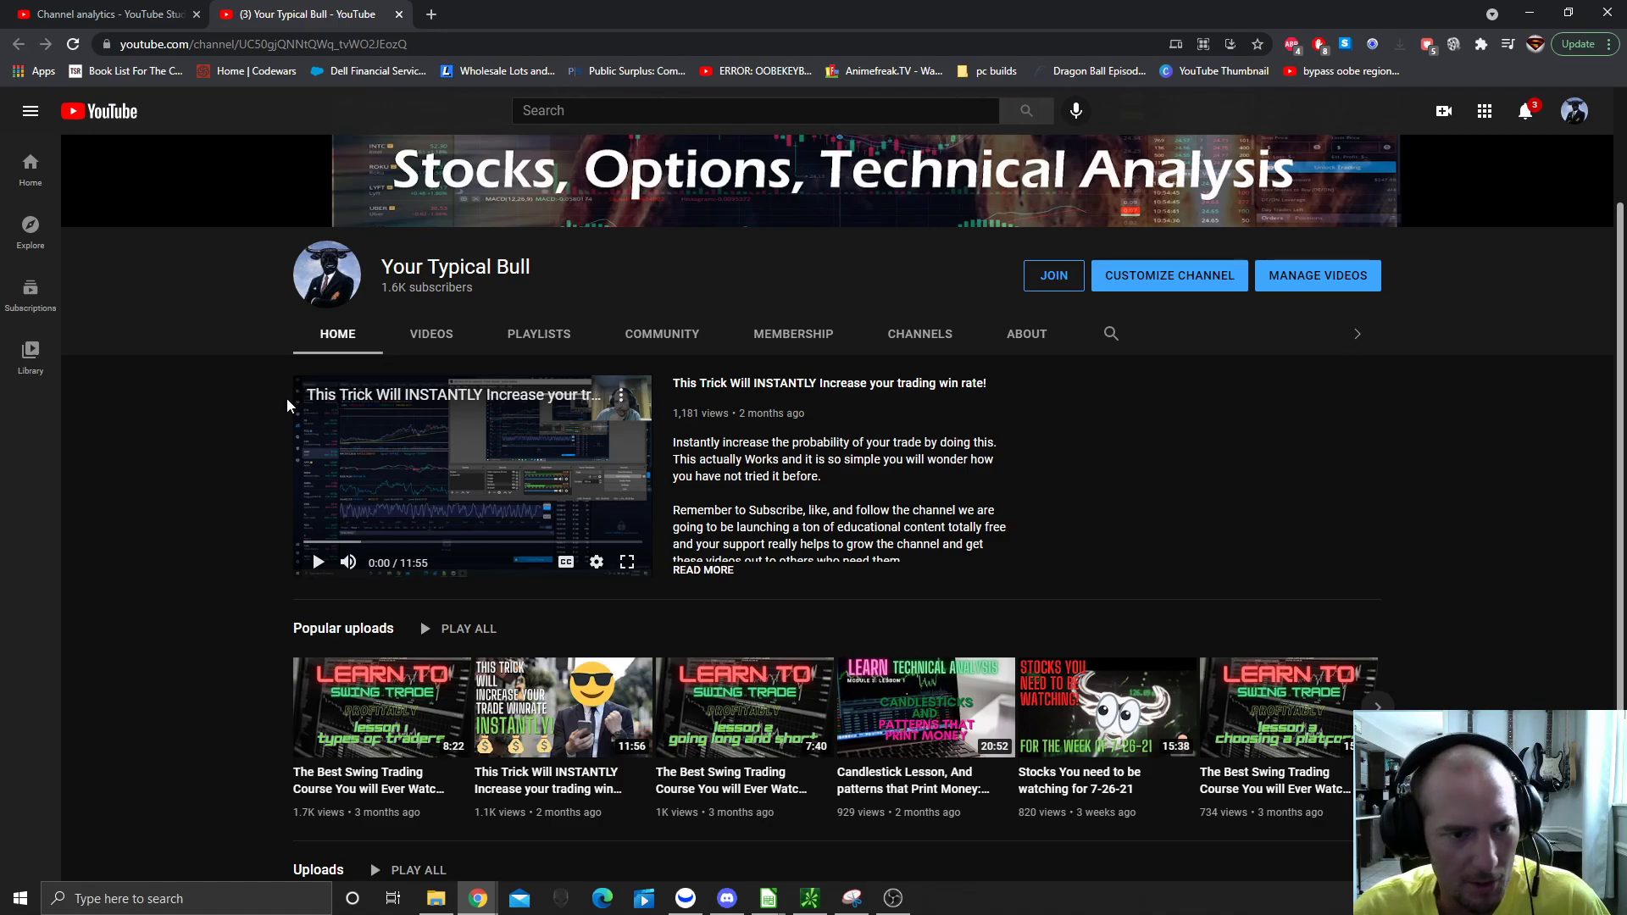
pyautogui.scroll(-1, 337, 458)
pyautogui.scroll(-1, 383, 598)
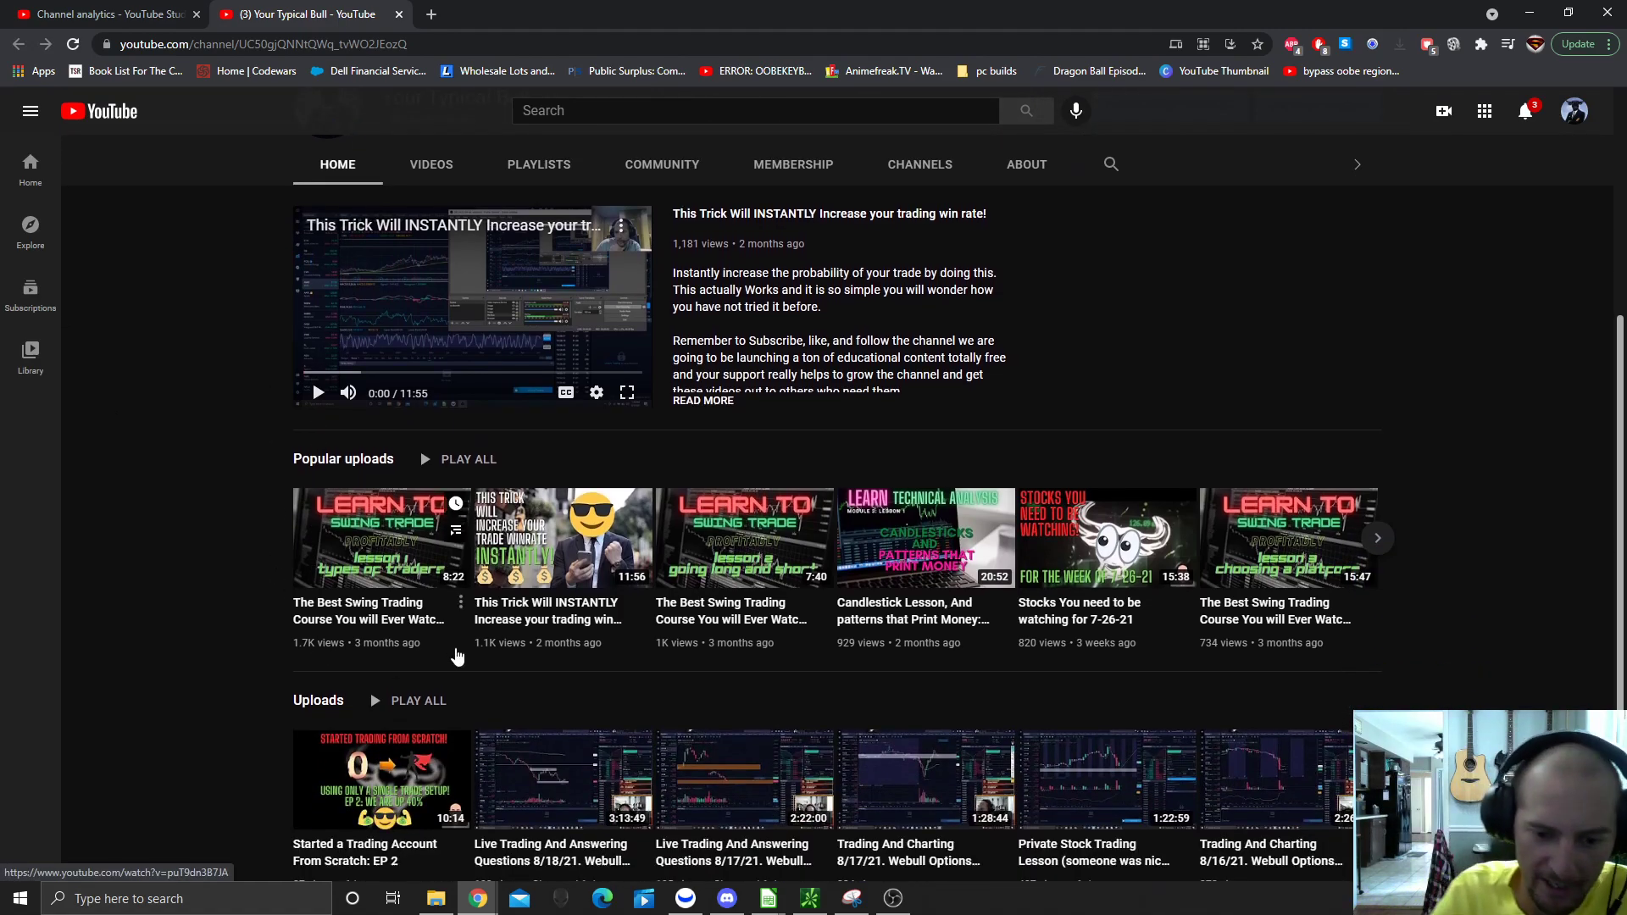
pyautogui.scroll(3, 360, 682)
pyautogui.scroll(1, 360, 683)
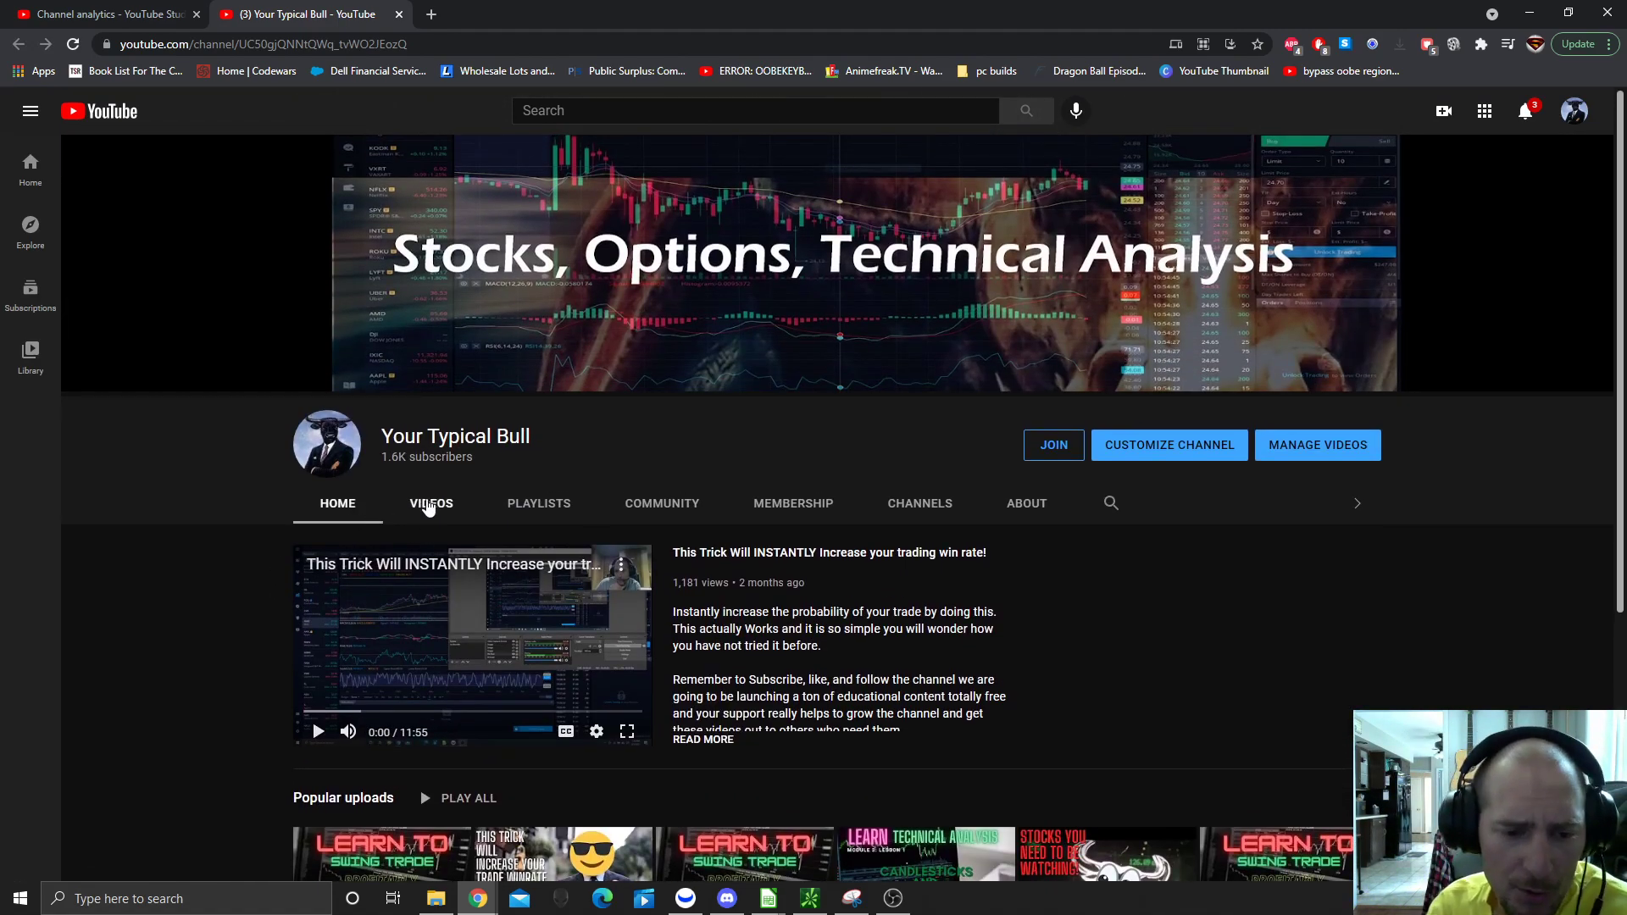
# Step: Switch to the Videos grid, briefly view 'Starting A Trading Account From Scratch', then go back to the grid
pyautogui.click(438, 510)
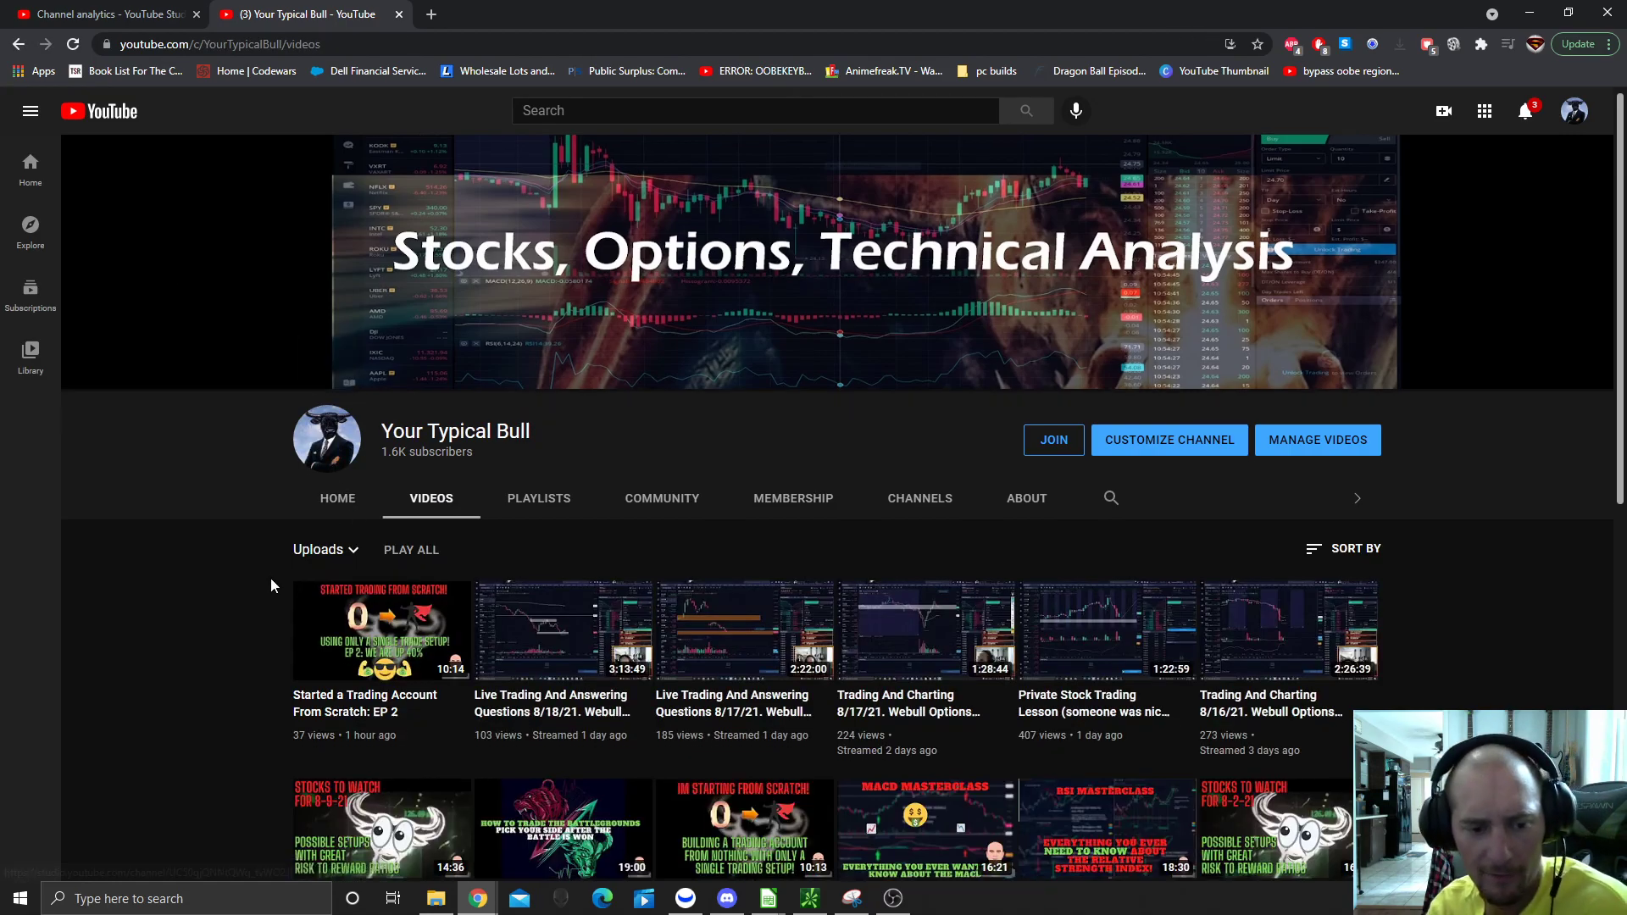
pyautogui.scroll(-2, 274, 482)
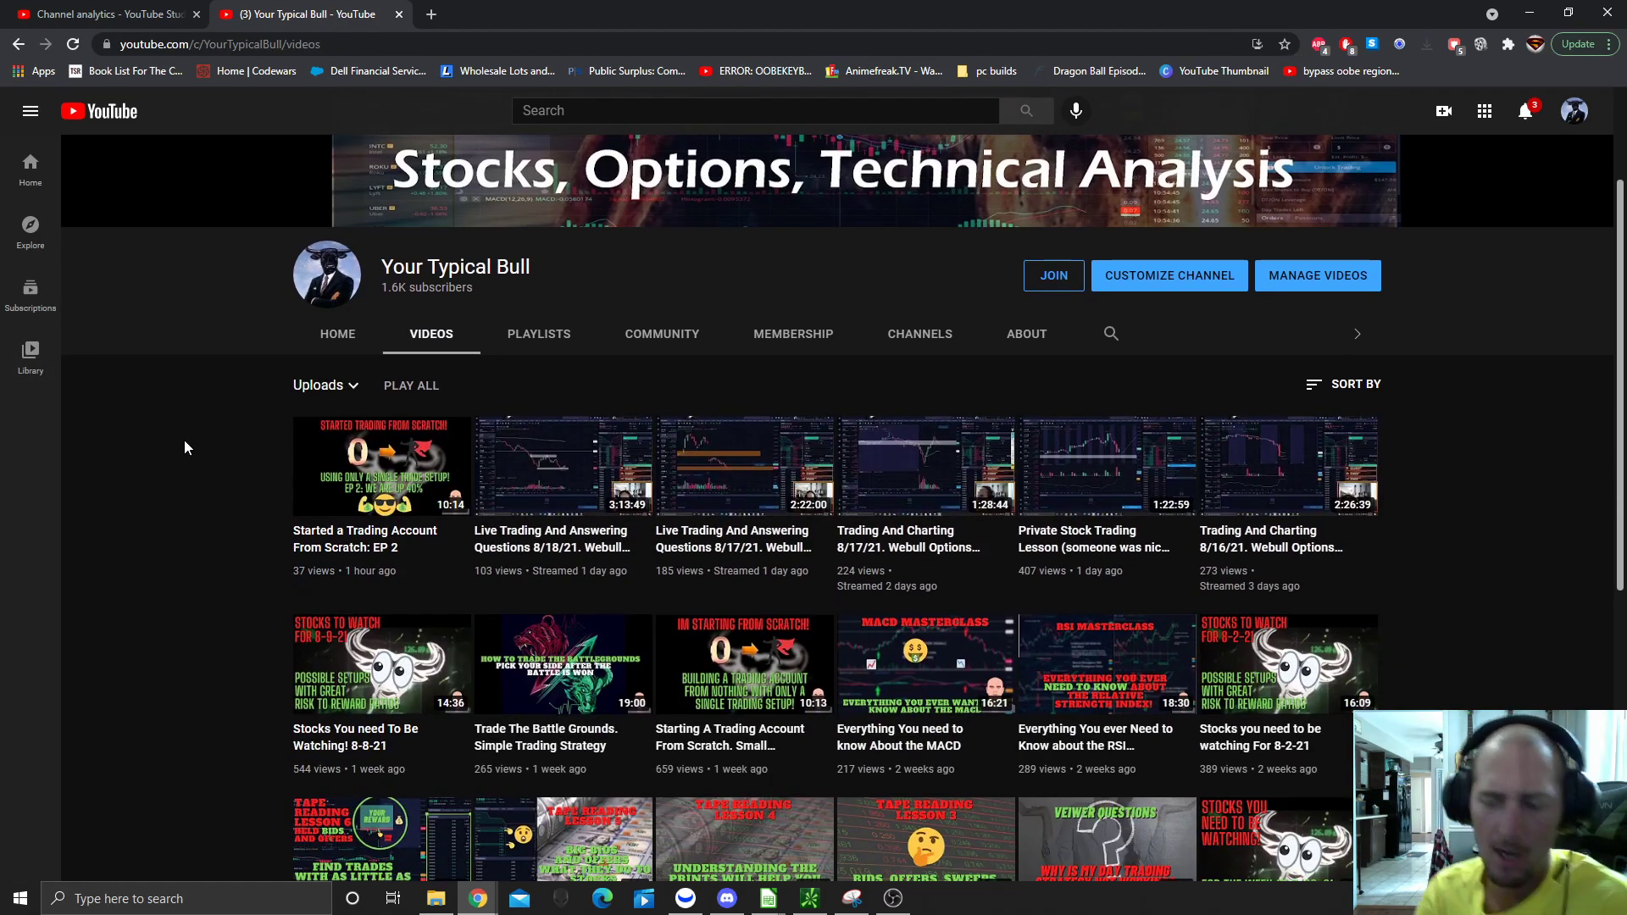
pyautogui.moveTo(381, 626)
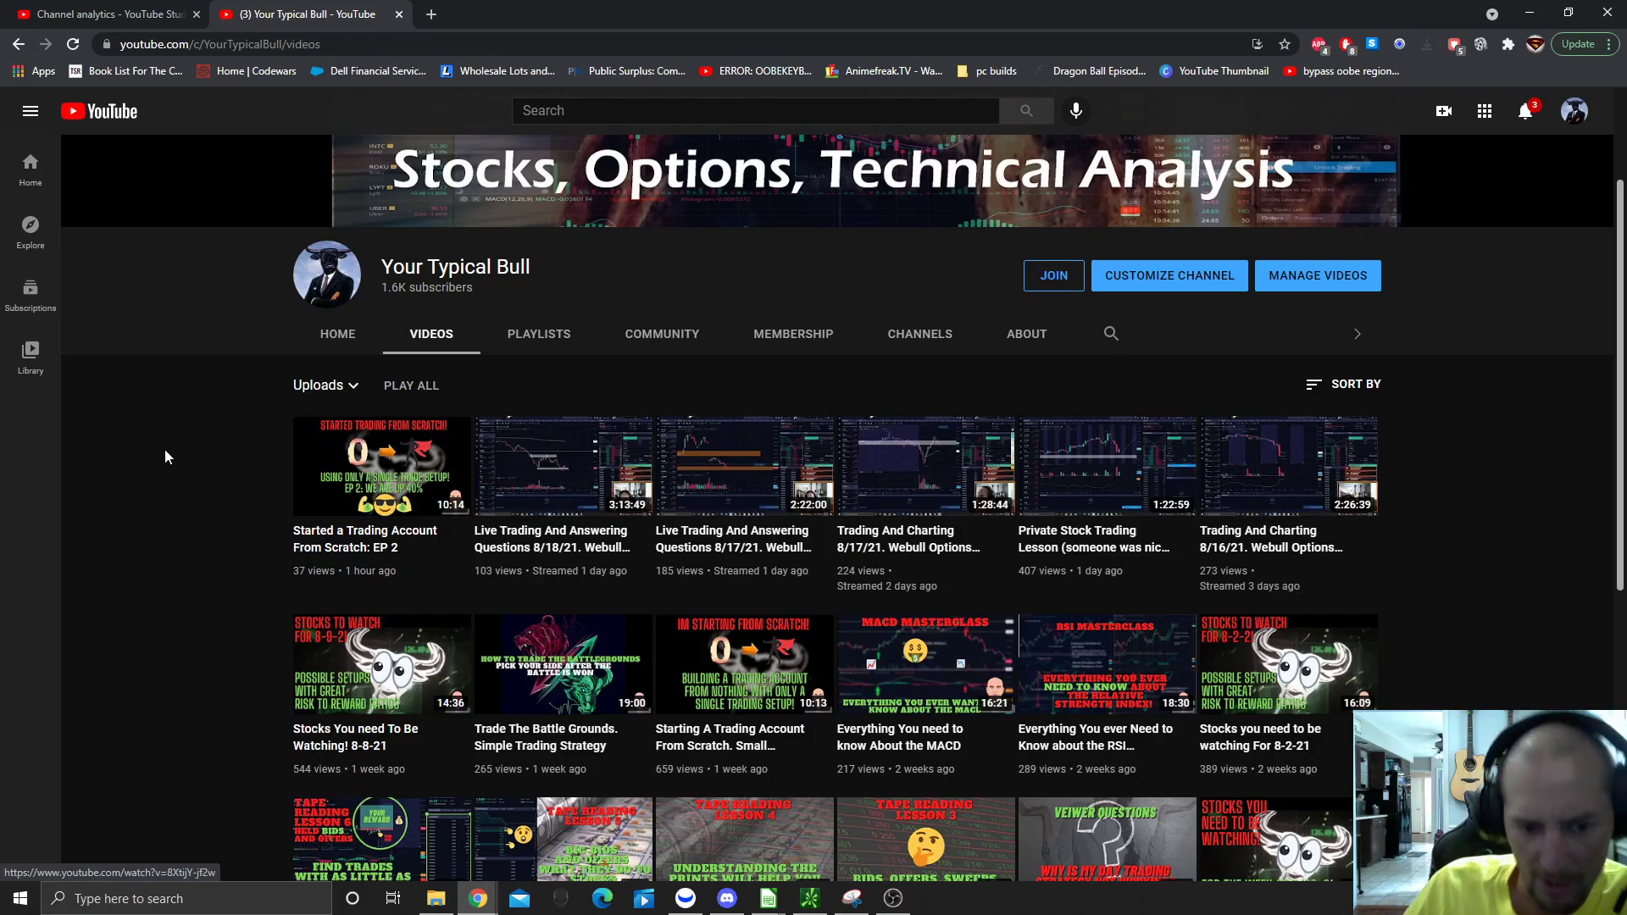
pyautogui.scroll(-1, 211, 491)
pyautogui.scroll(-2, 267, 381)
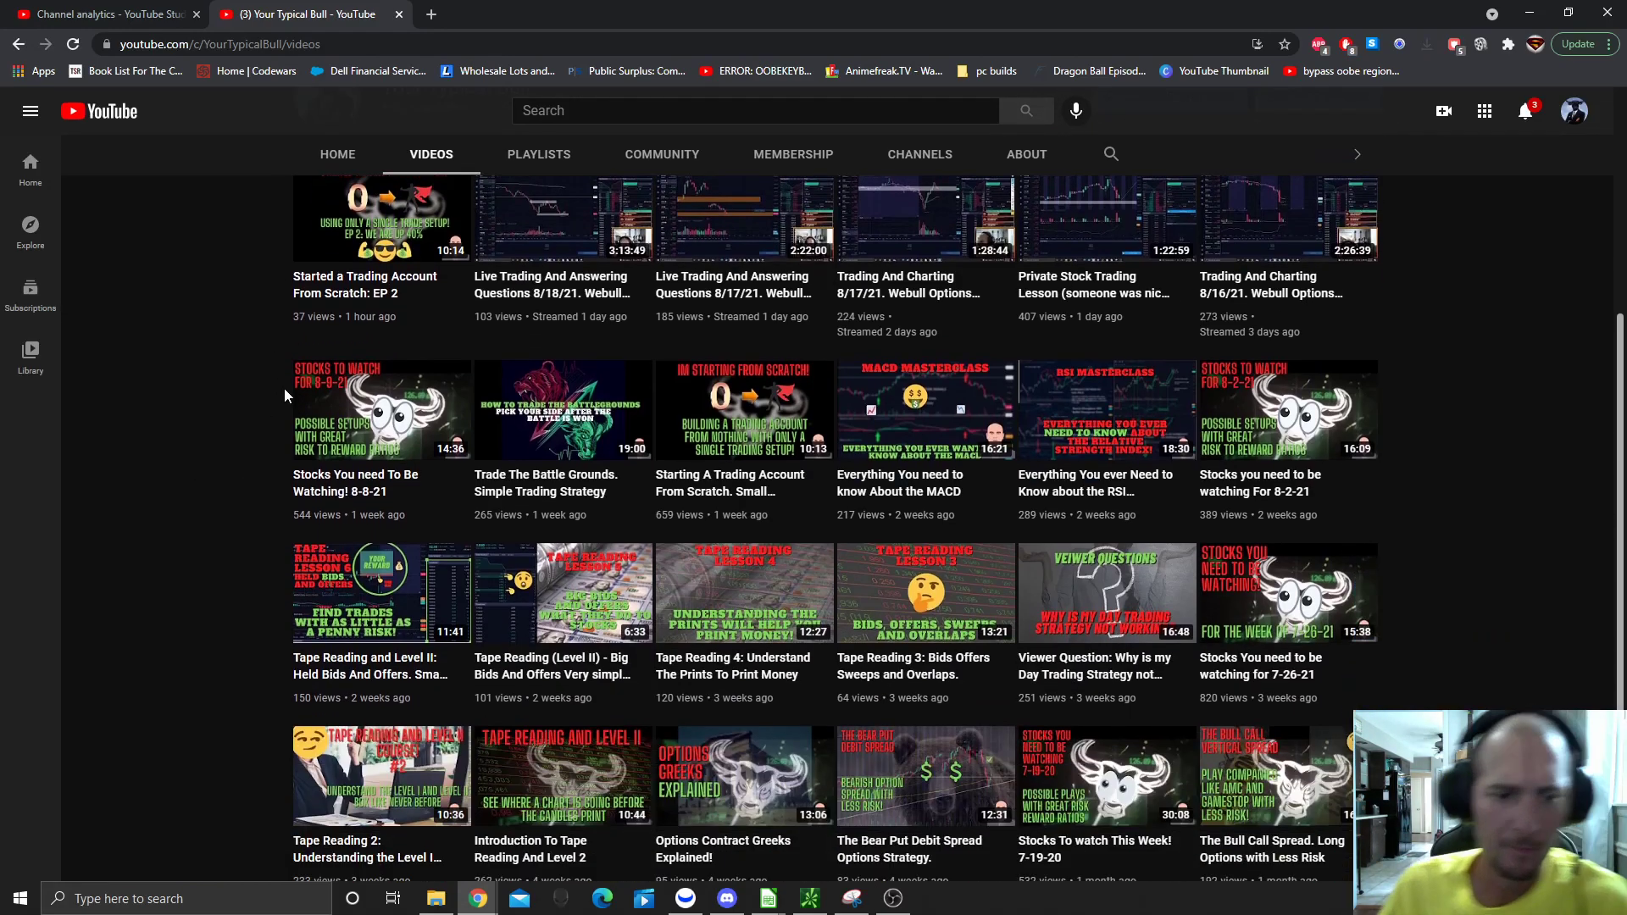
pyautogui.scroll(2, 305, 382)
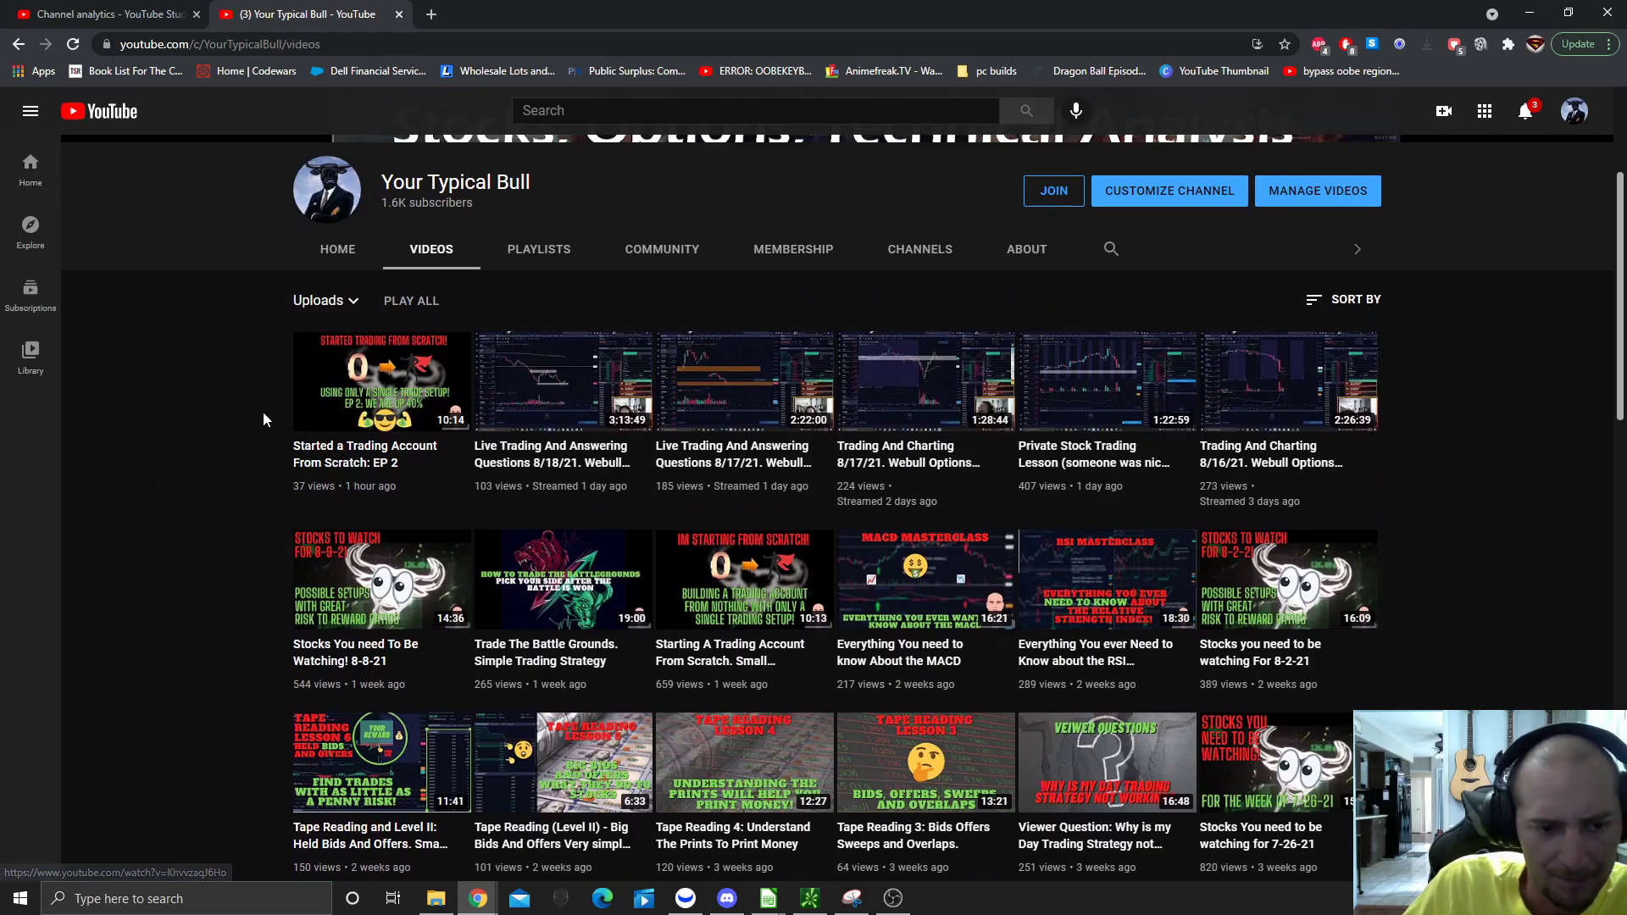
pyautogui.scroll(-1, 230, 426)
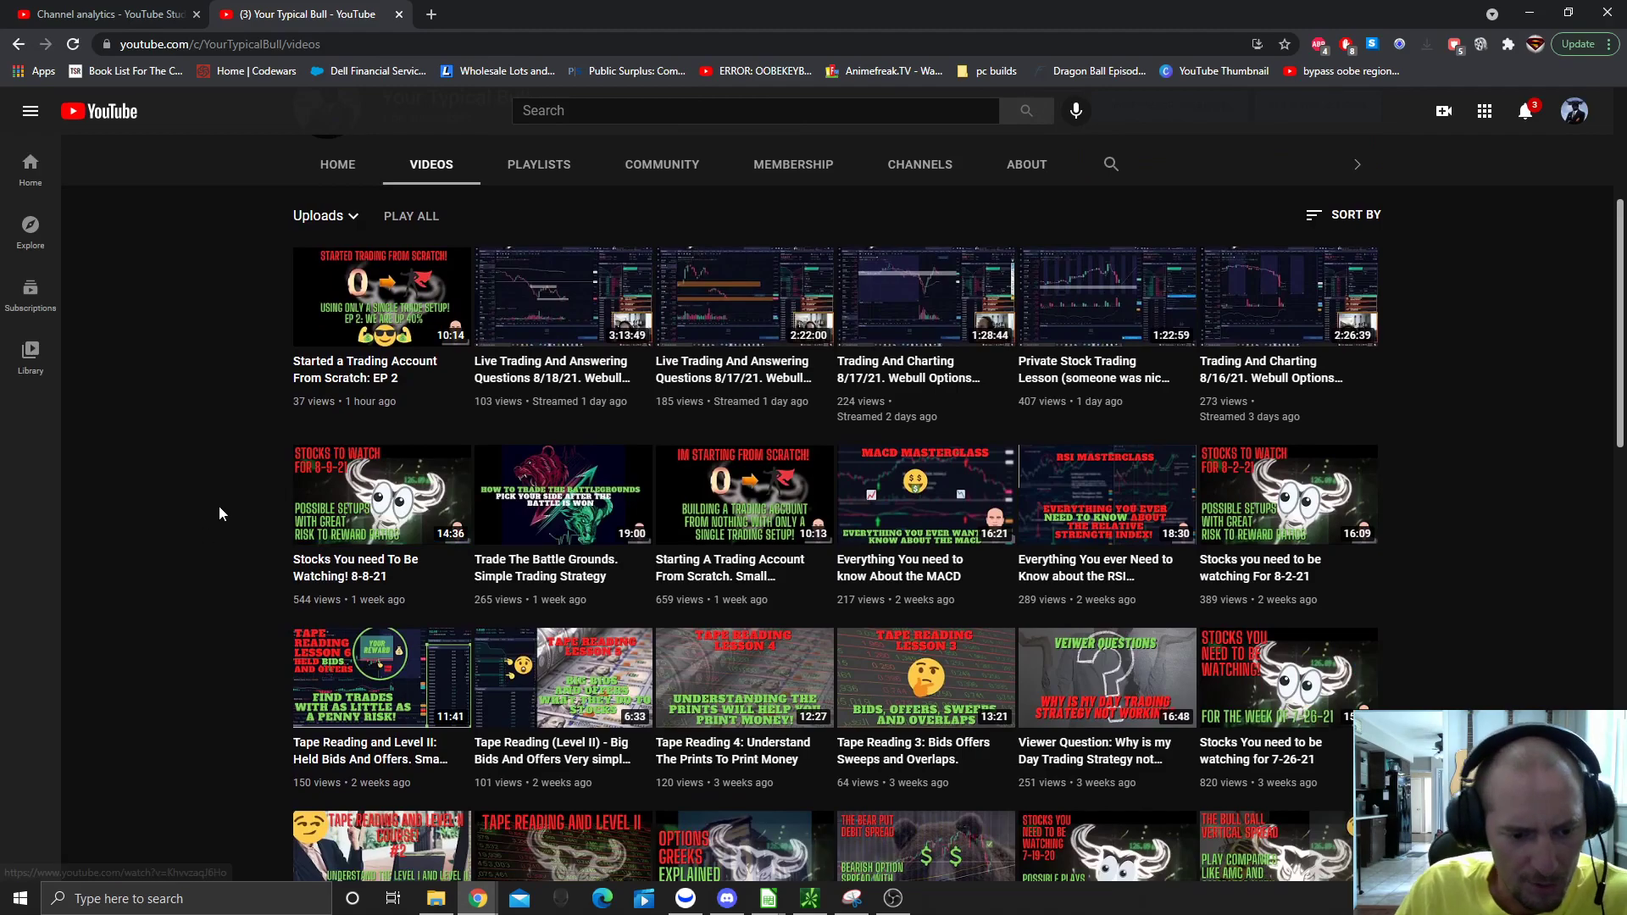
pyautogui.scroll(-1, 259, 484)
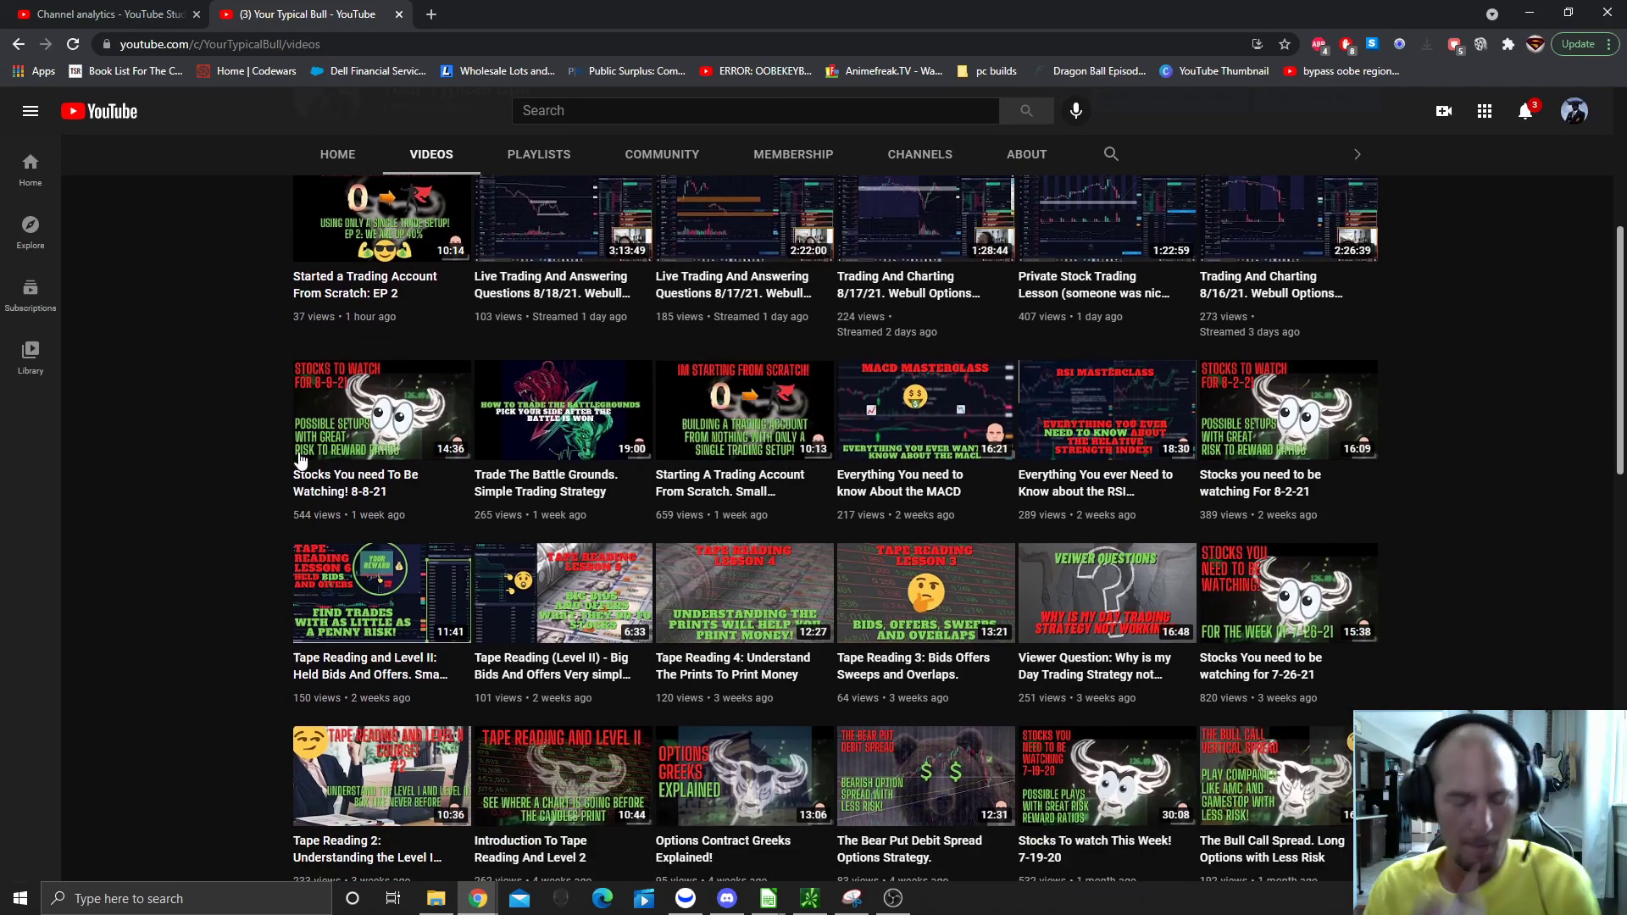
pyautogui.moveTo(744, 677)
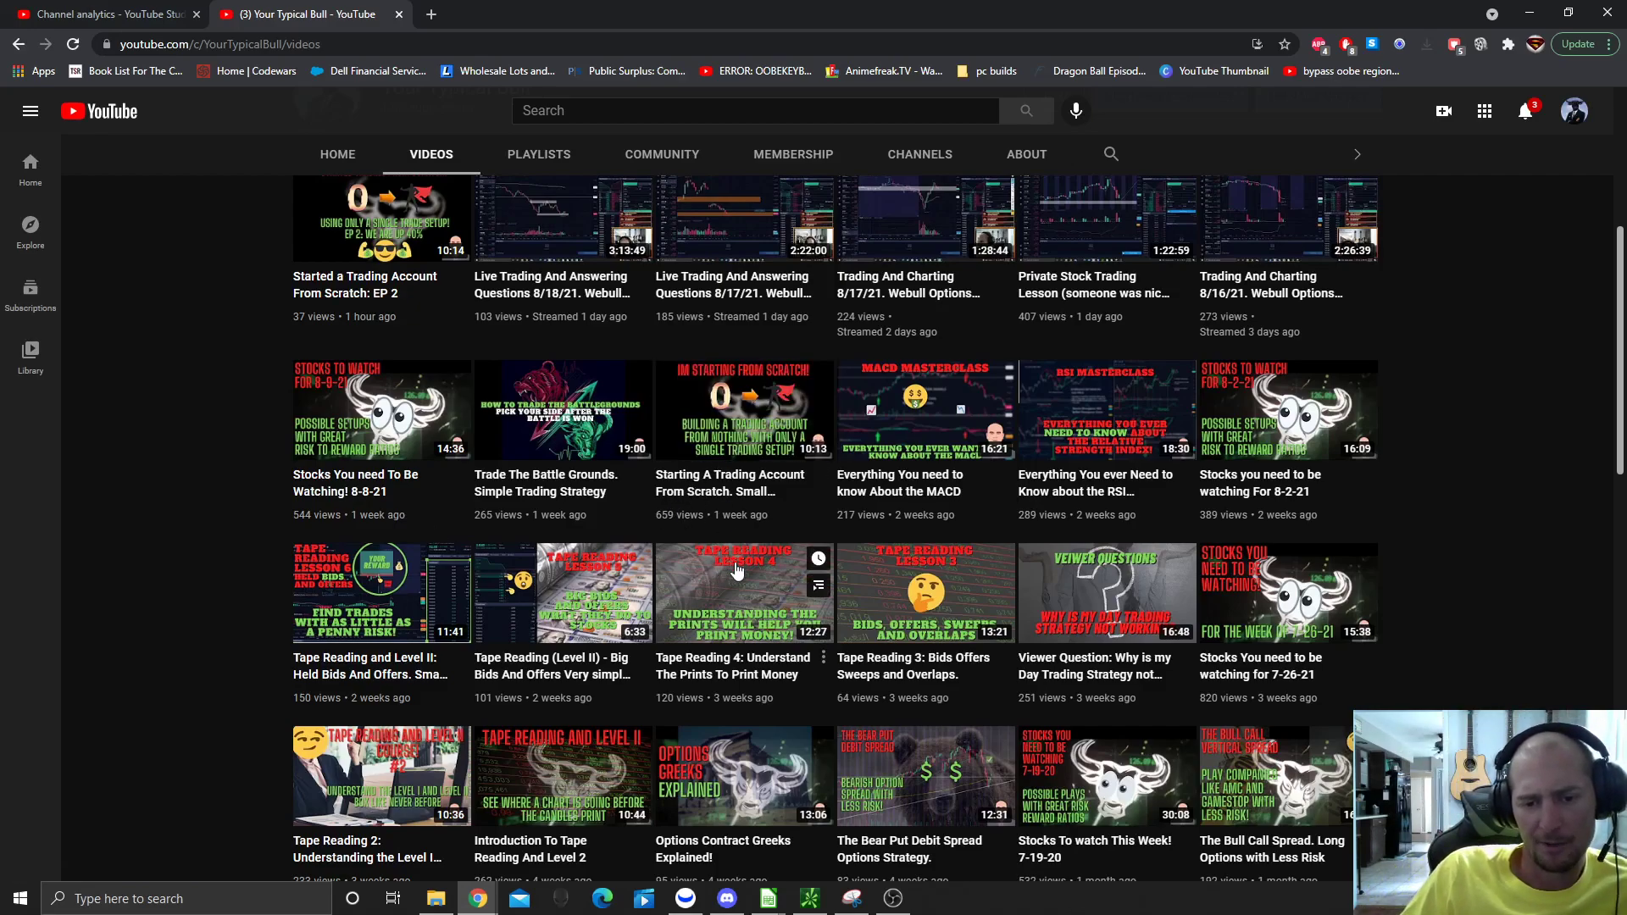
pyautogui.tripleClick(745, 519)
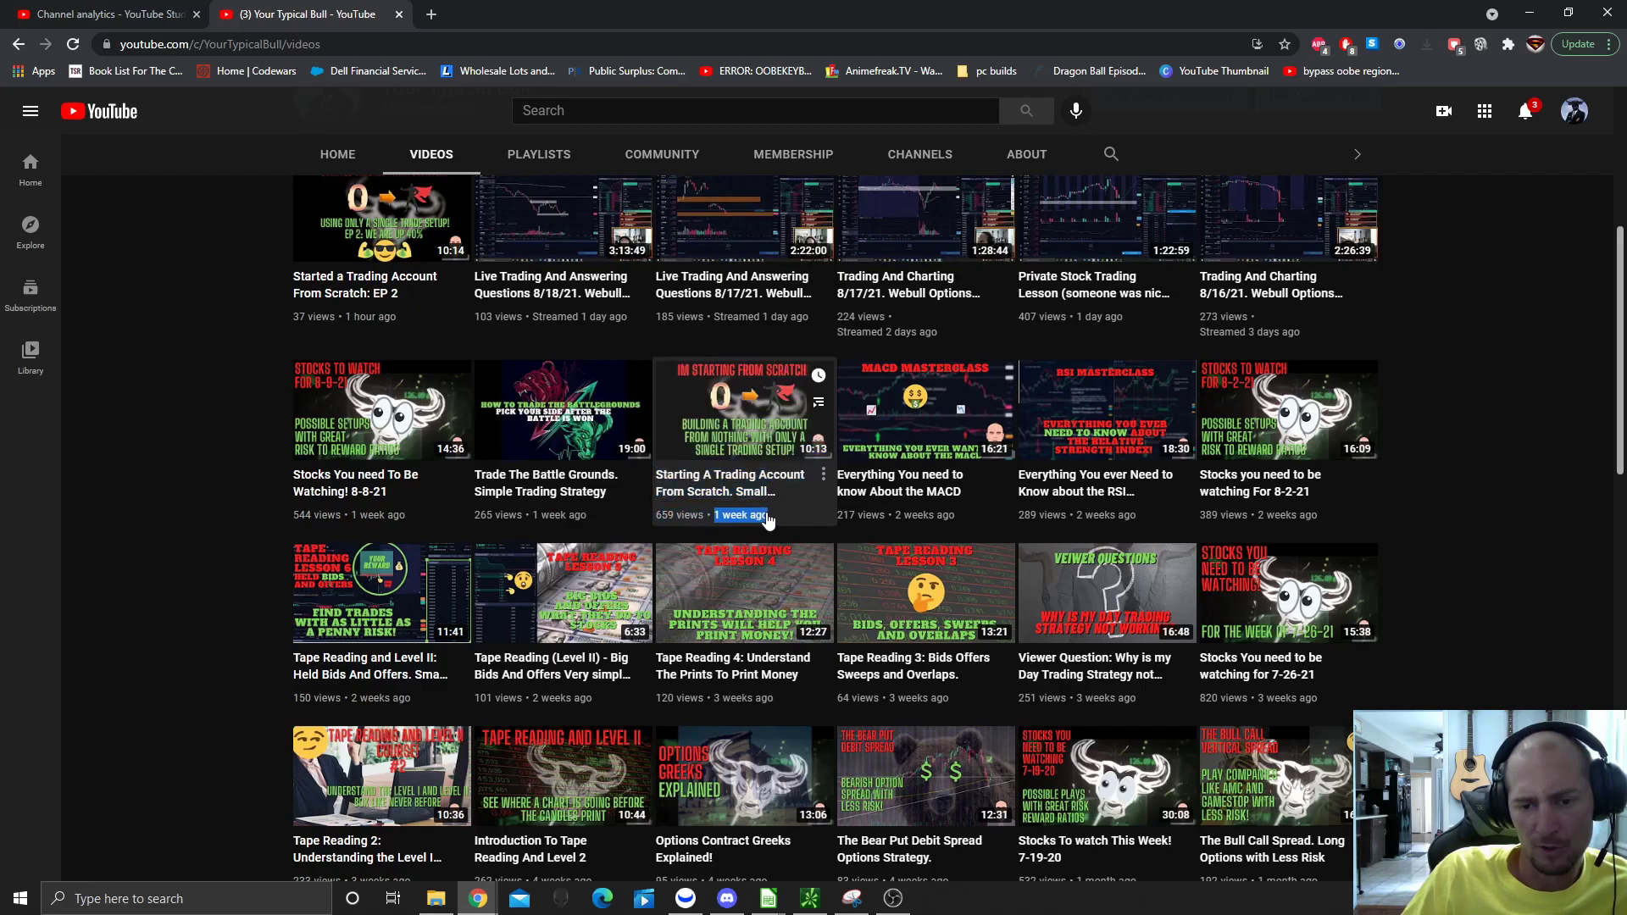
pyautogui.click(744, 419)
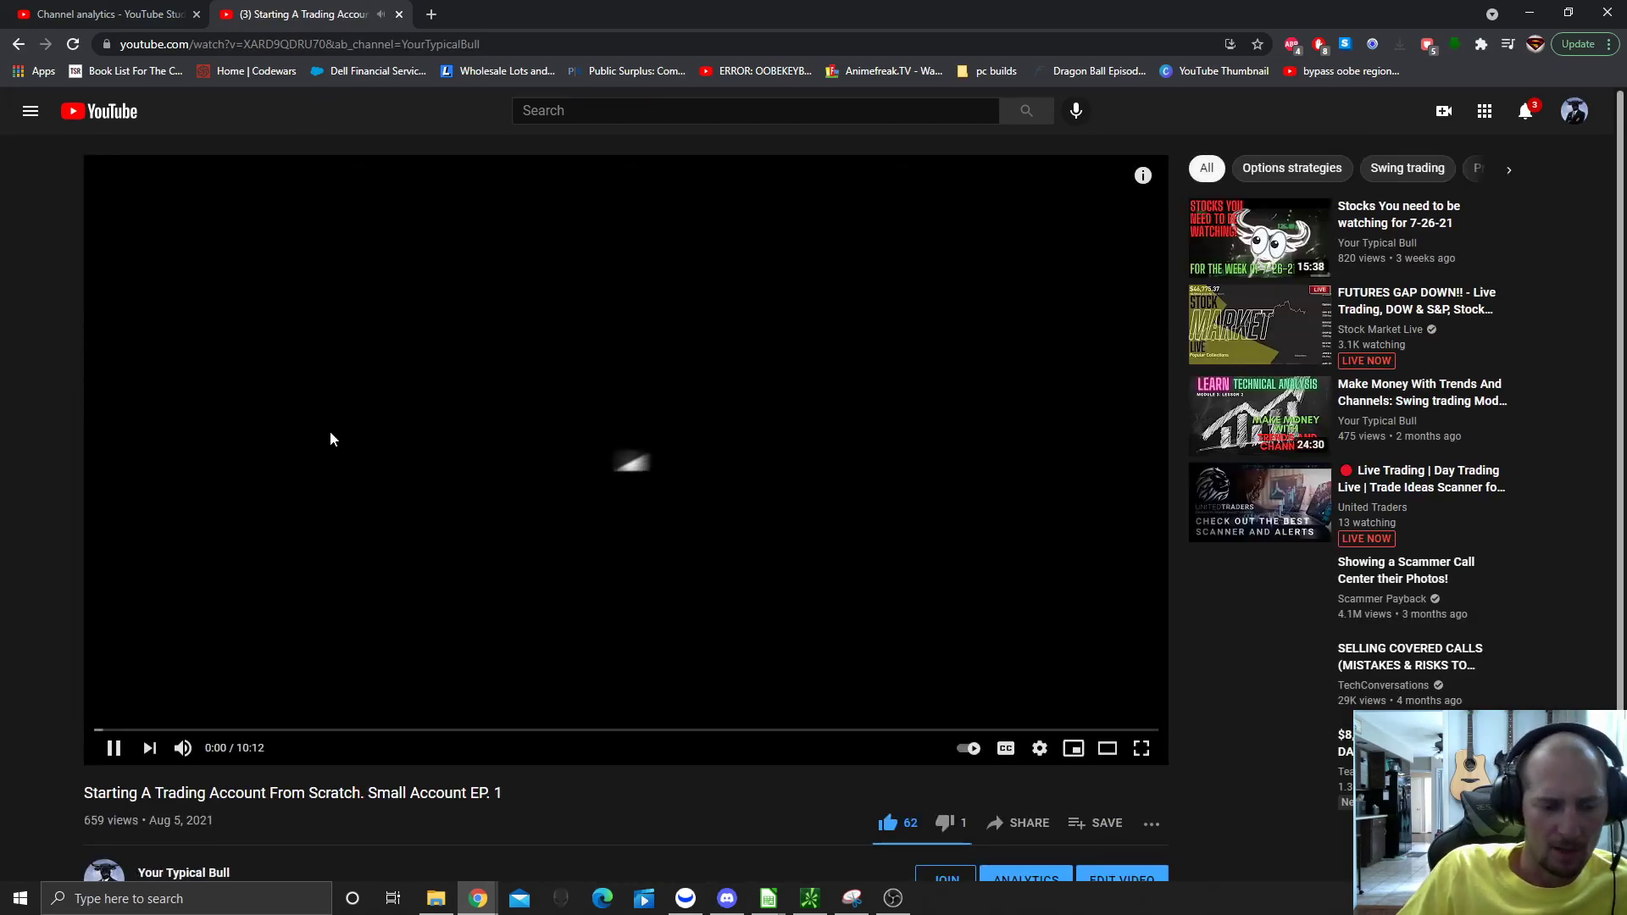
pyautogui.scroll(-2, 382, 508)
pyautogui.scroll(-1, 382, 508)
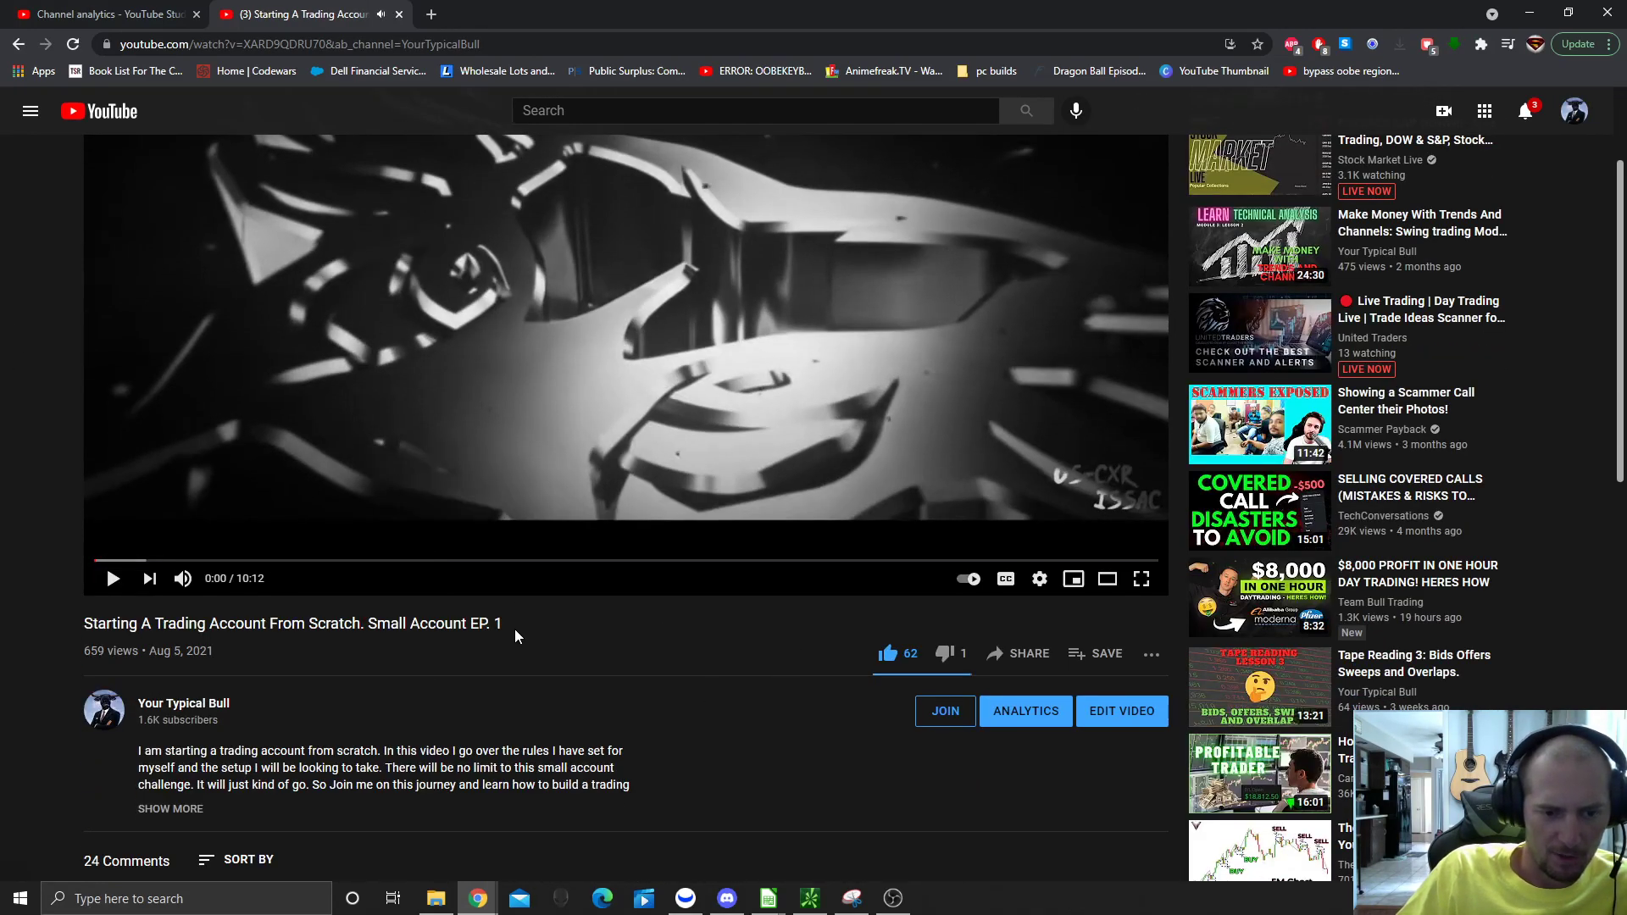
pyautogui.moveTo(515, 633); pyautogui.dragTo(142, 625)
pyautogui.hotkey('alt', 'Left')
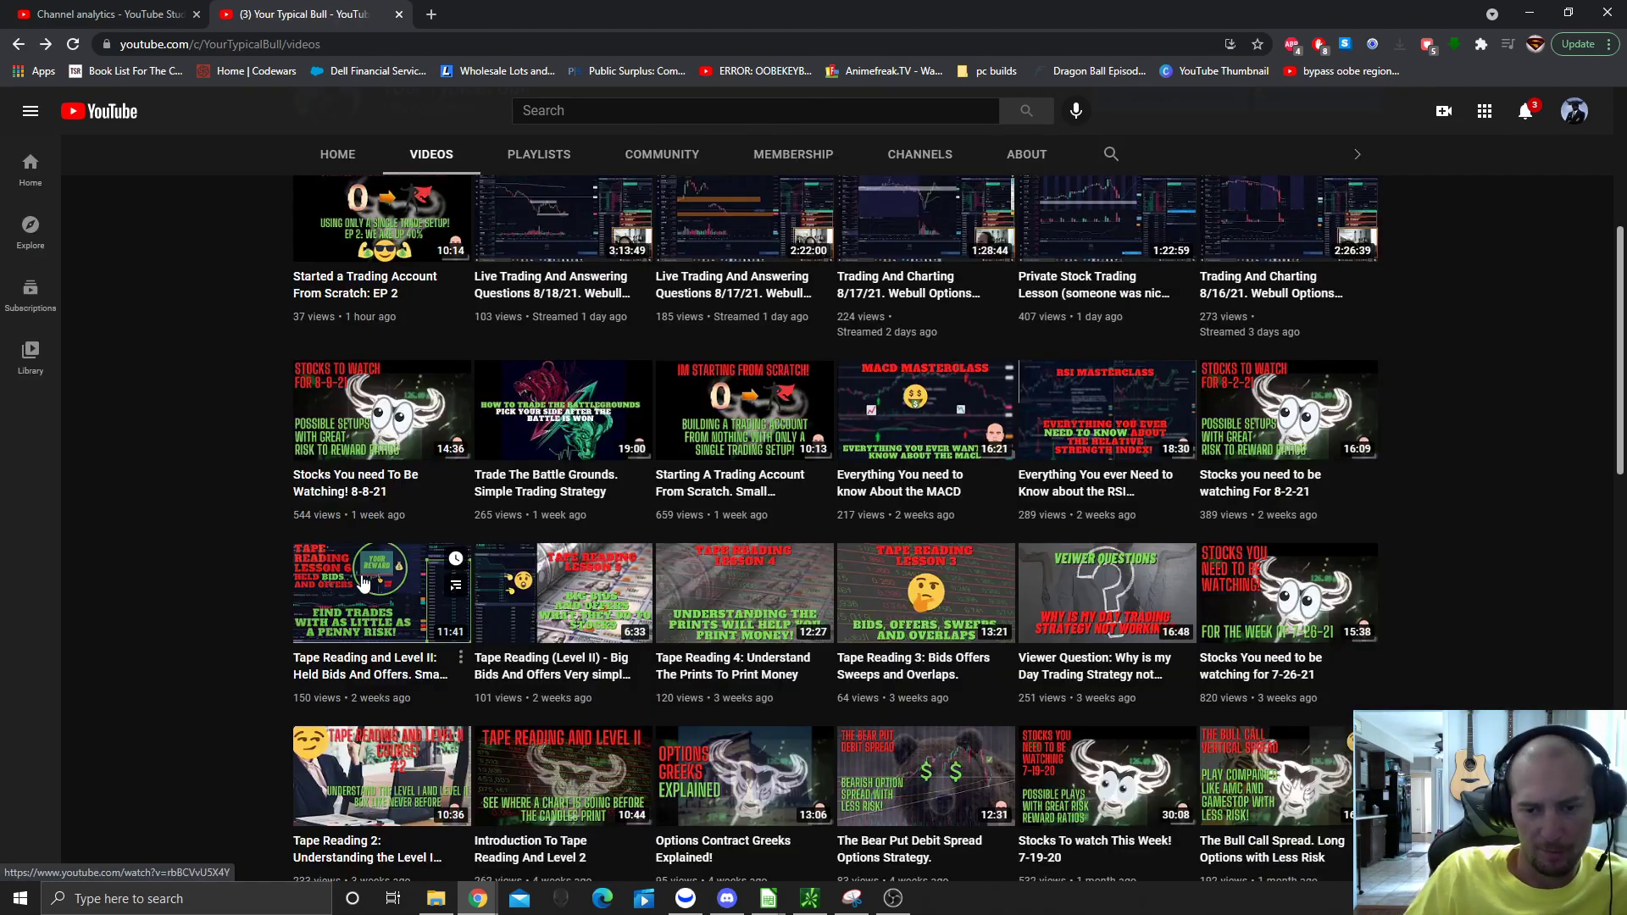
pyautogui.scroll(-2, 890, 407)
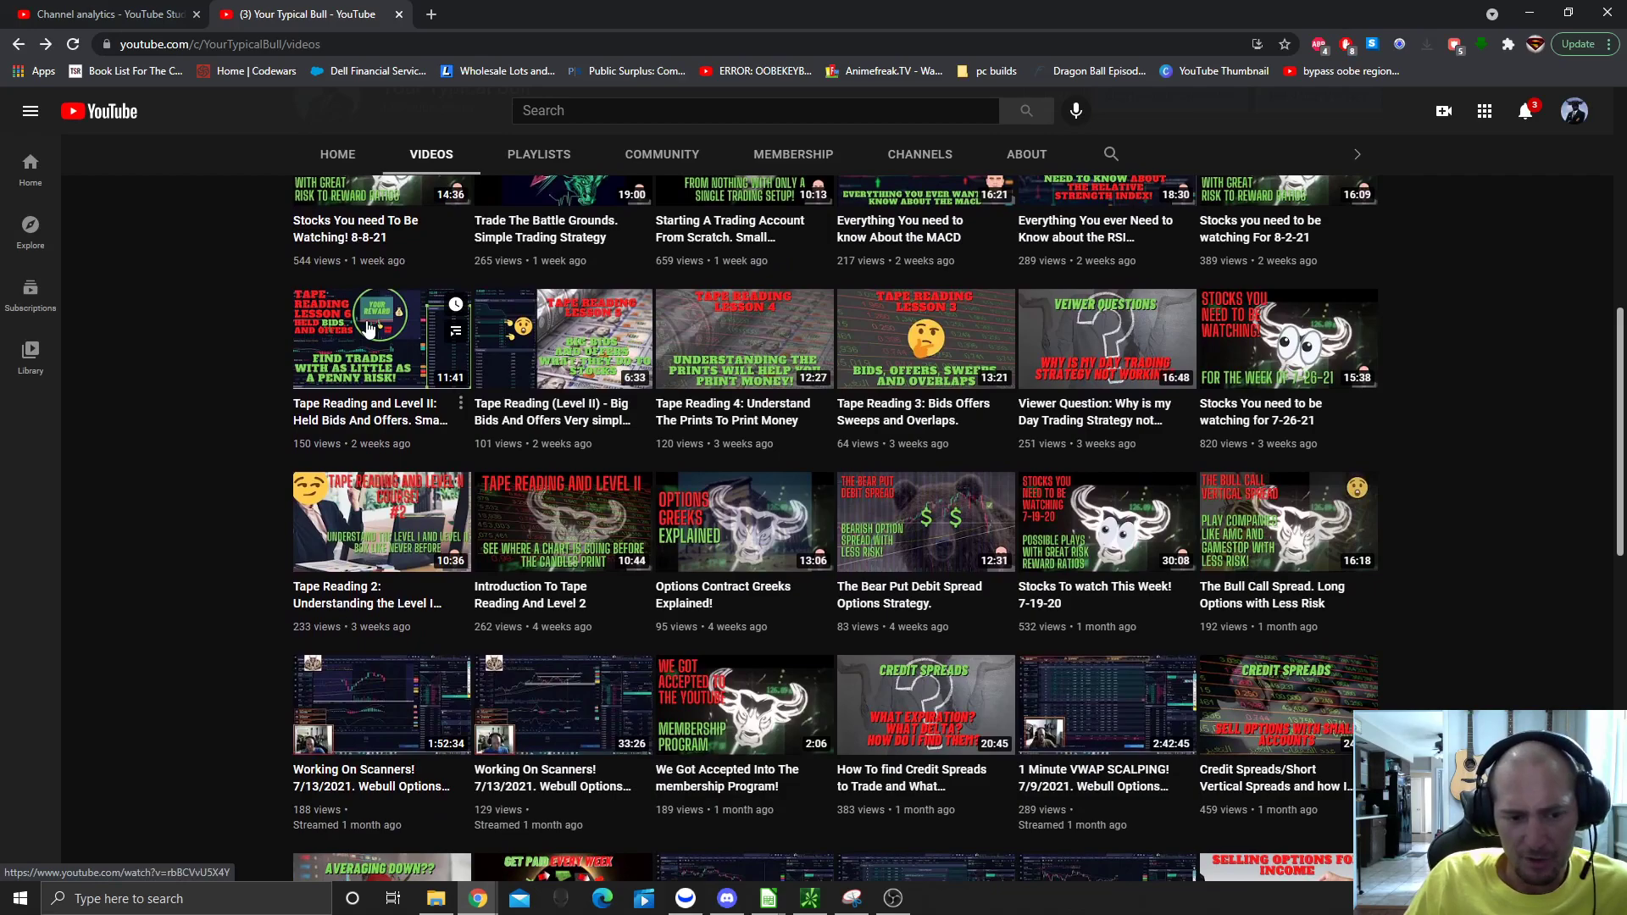
pyautogui.scroll(-1, 764, 445)
pyautogui.scroll(-1, 579, 507)
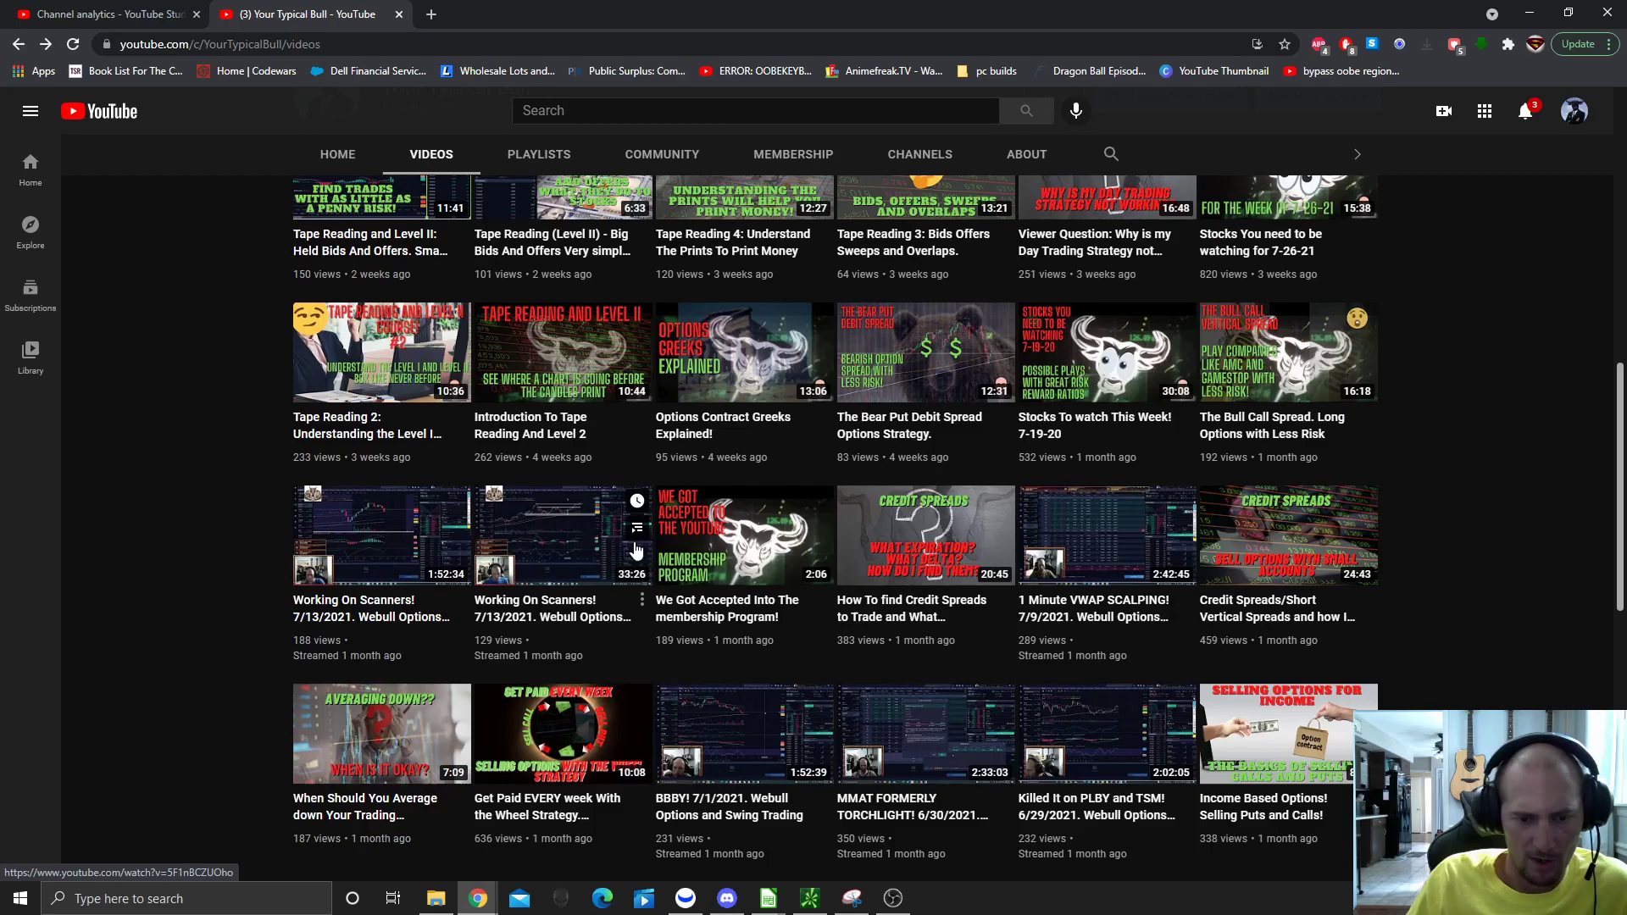
pyautogui.scroll(1, 742, 665)
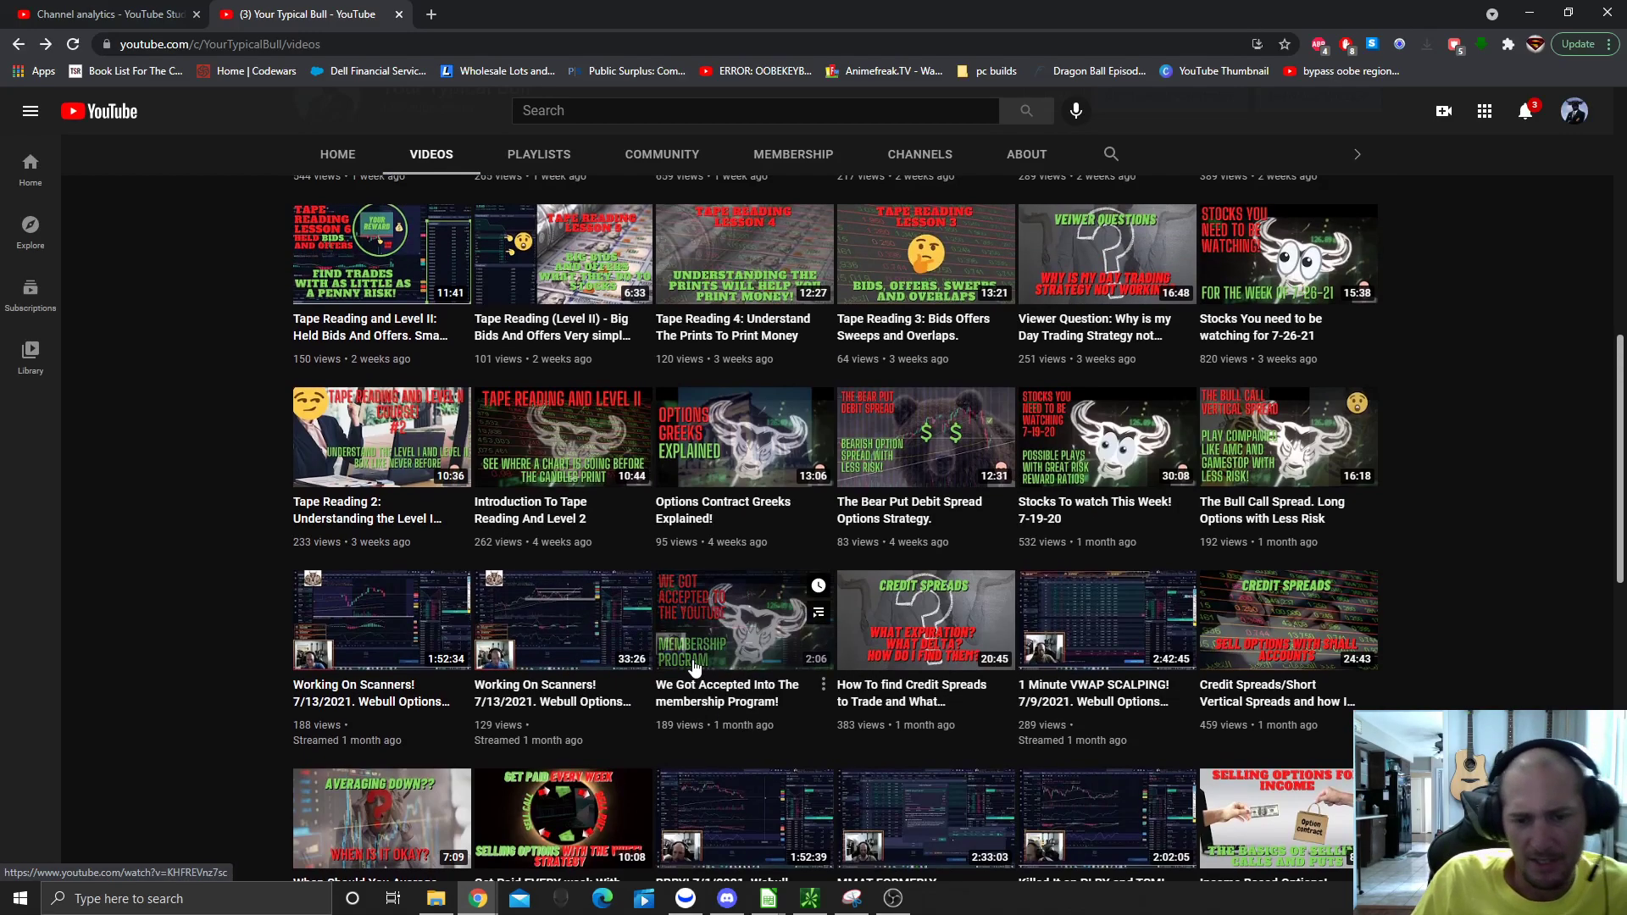
pyautogui.scroll(1, 839, 667)
pyautogui.scroll(2, 700, 585)
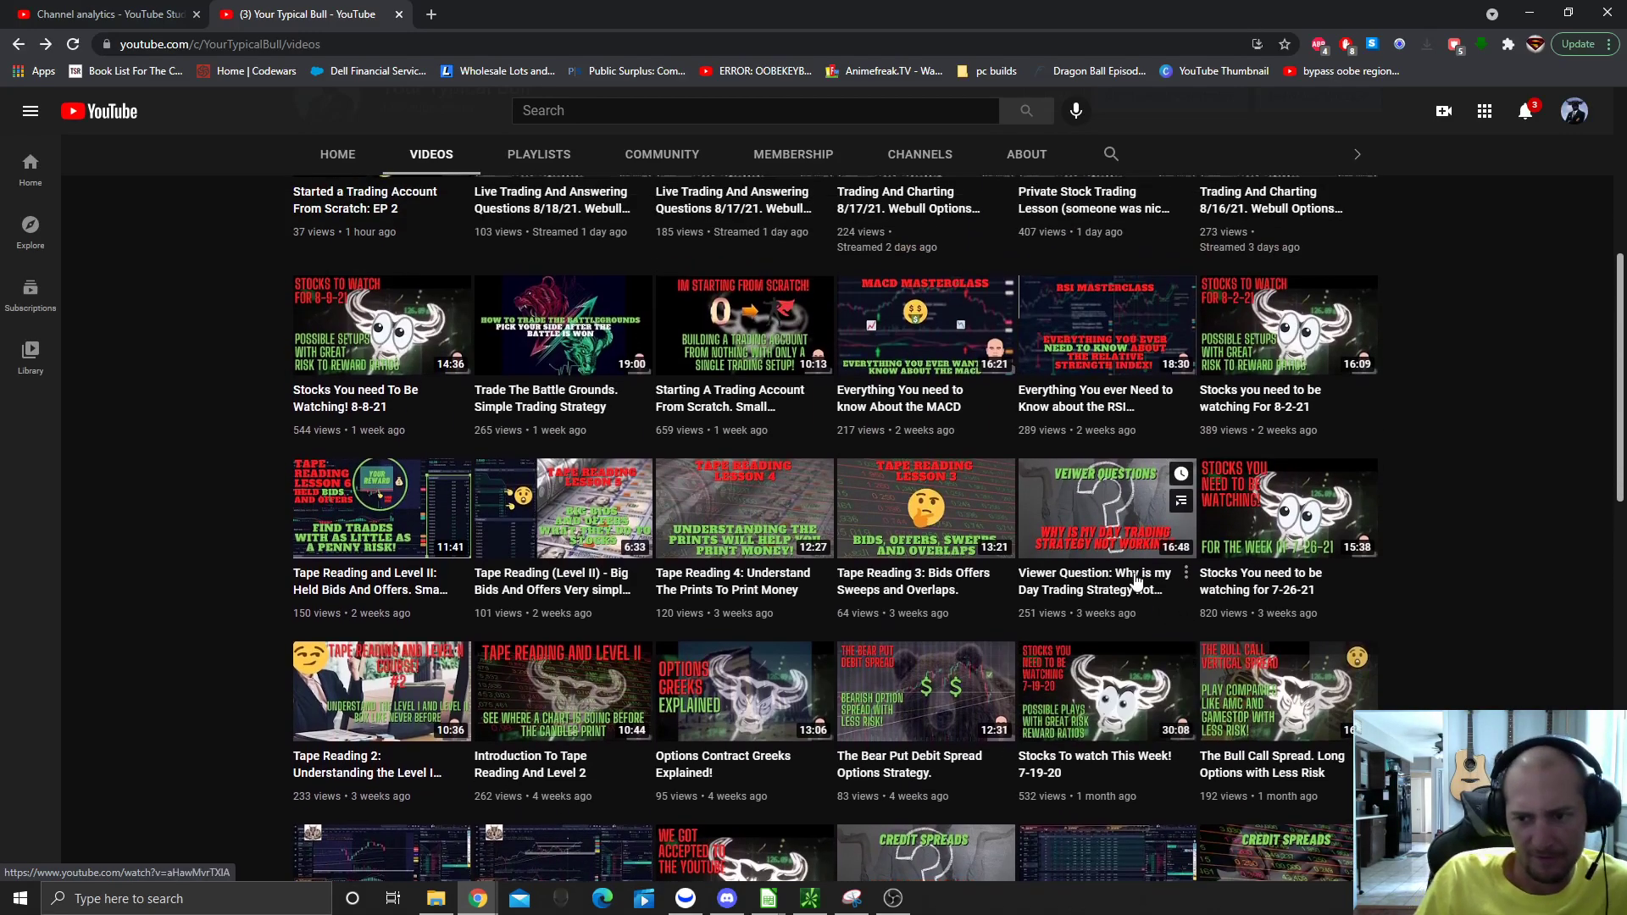
pyautogui.scroll(2, 819, 502)
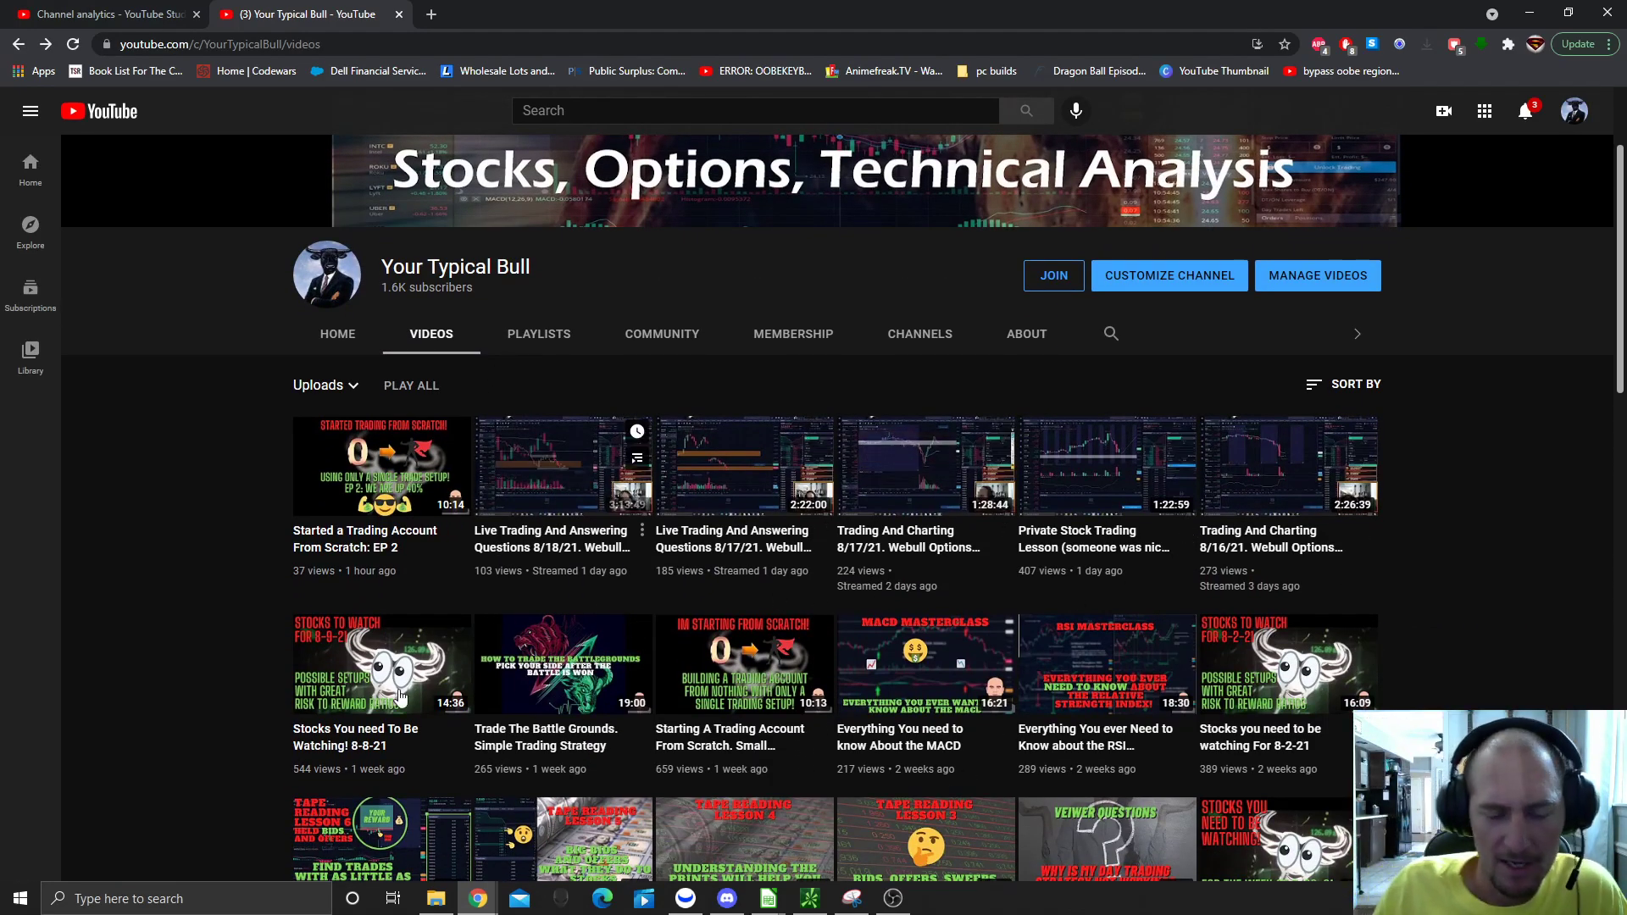
pyautogui.scroll(-1, 585, 382)
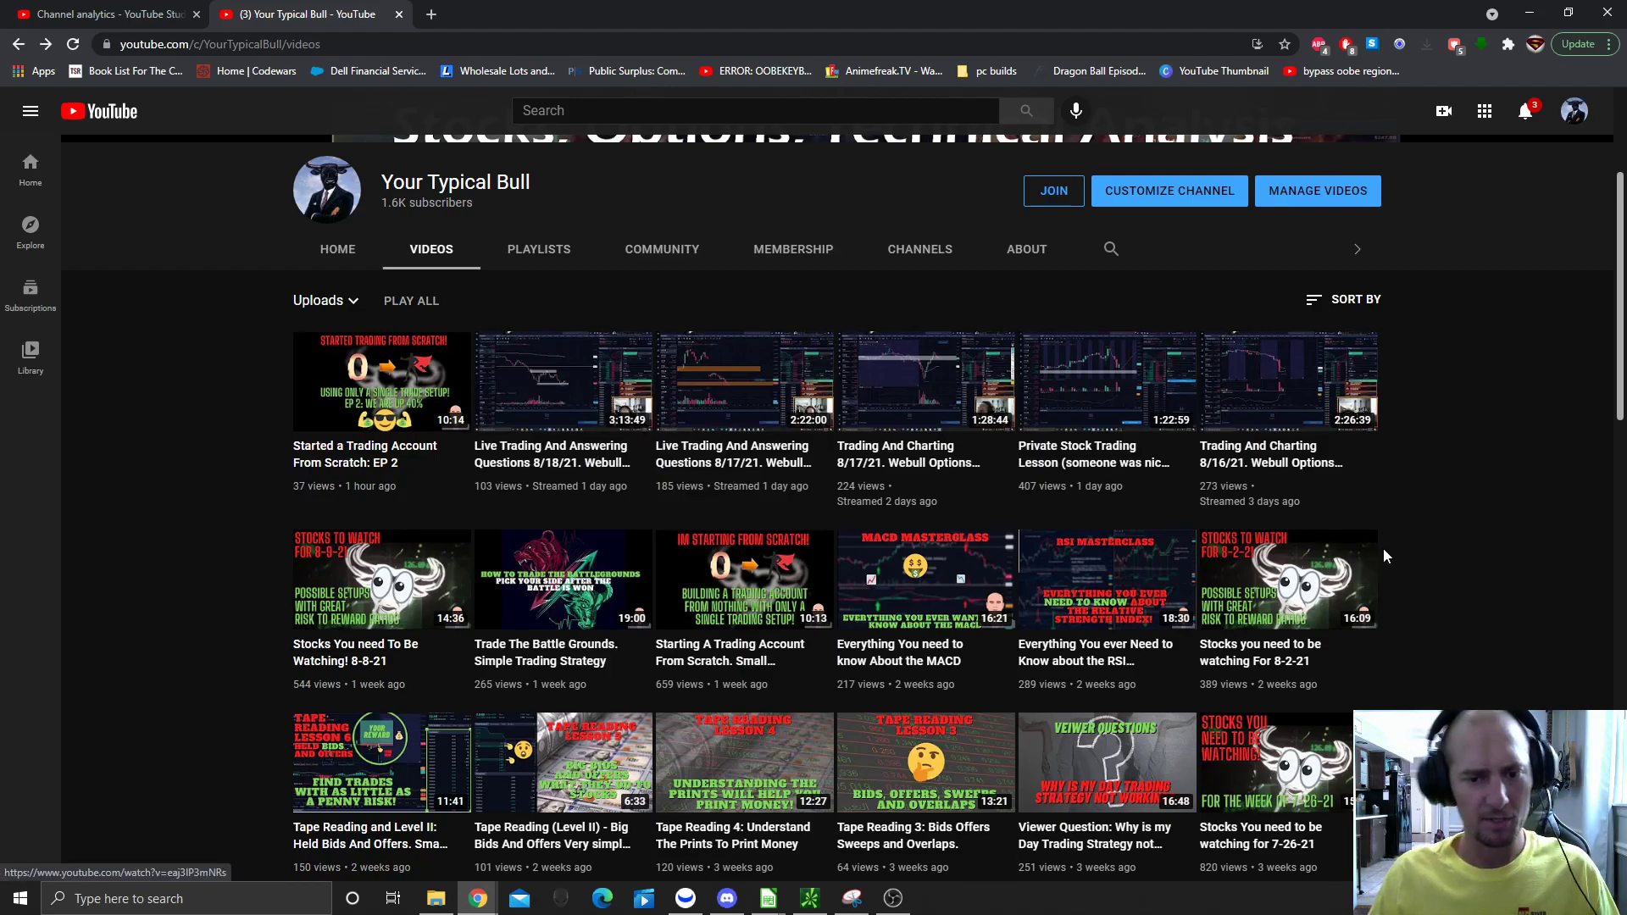
pyautogui.moveTo(1617, 256); pyautogui.dragTo(1620, 237)
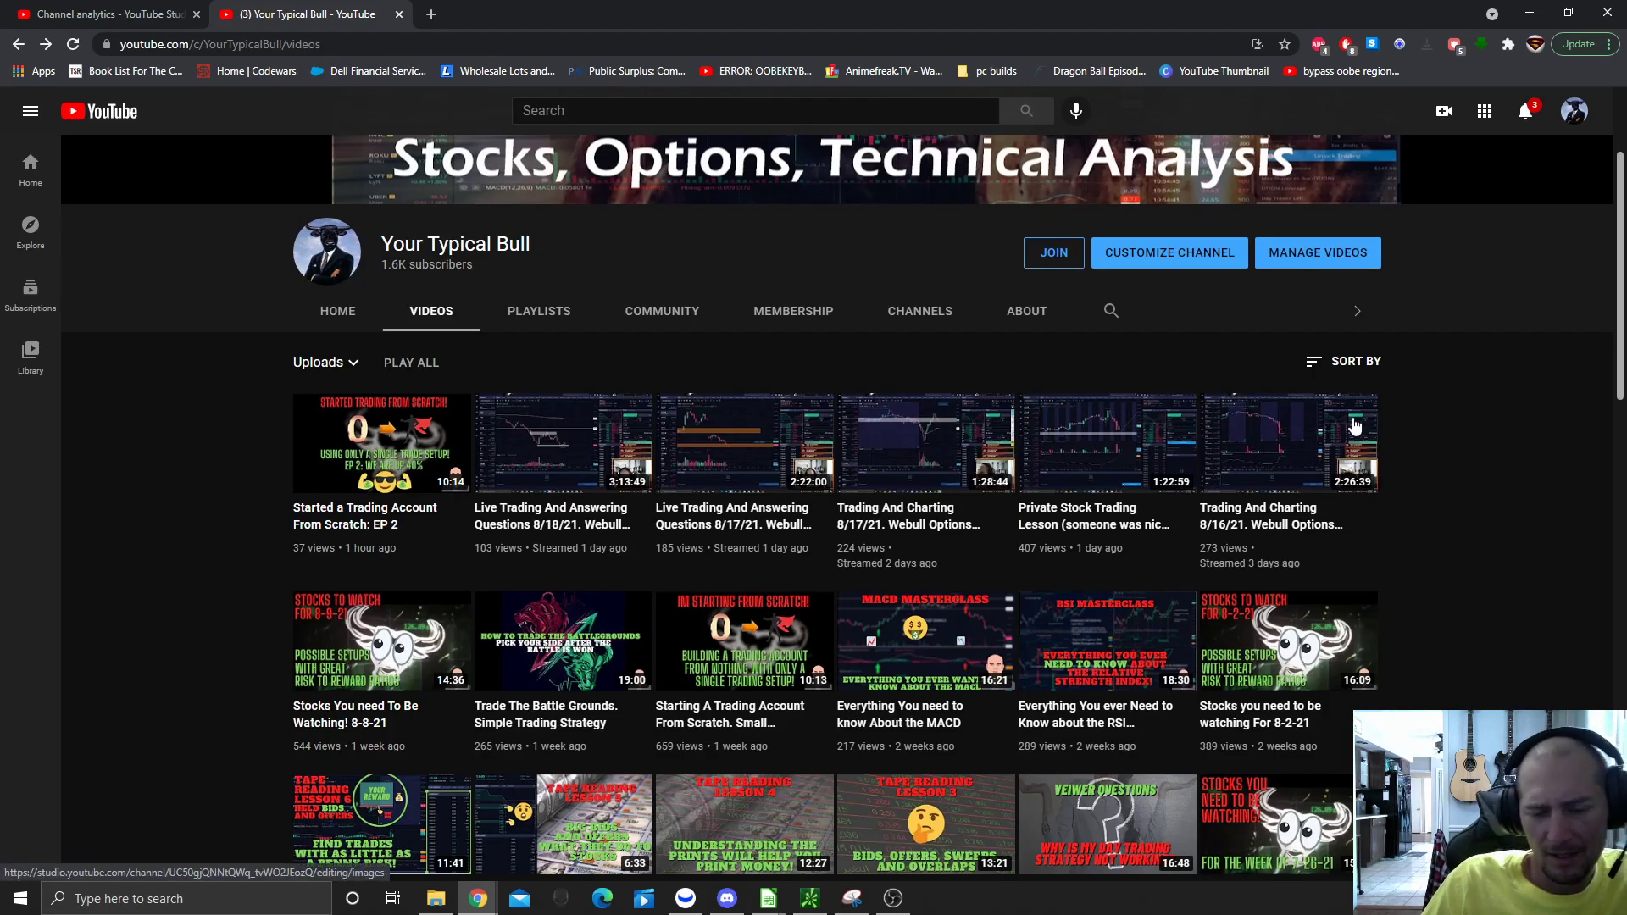
pyautogui.rightClick(1461, 499)
pyautogui.click(1454, 427)
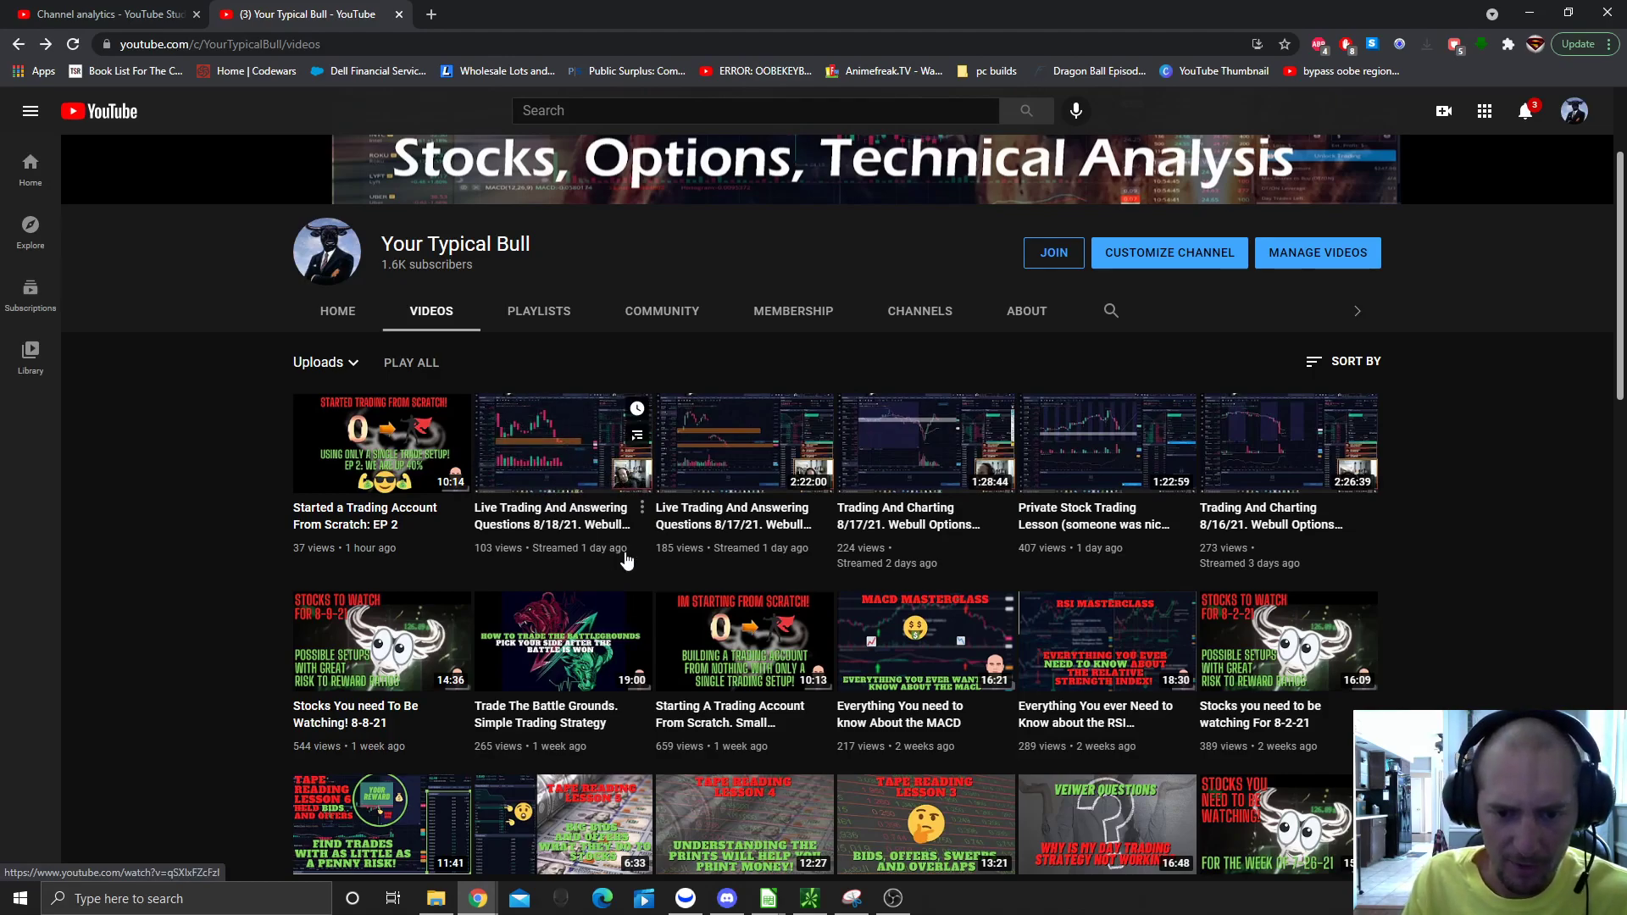
pyautogui.moveTo(1106, 443)
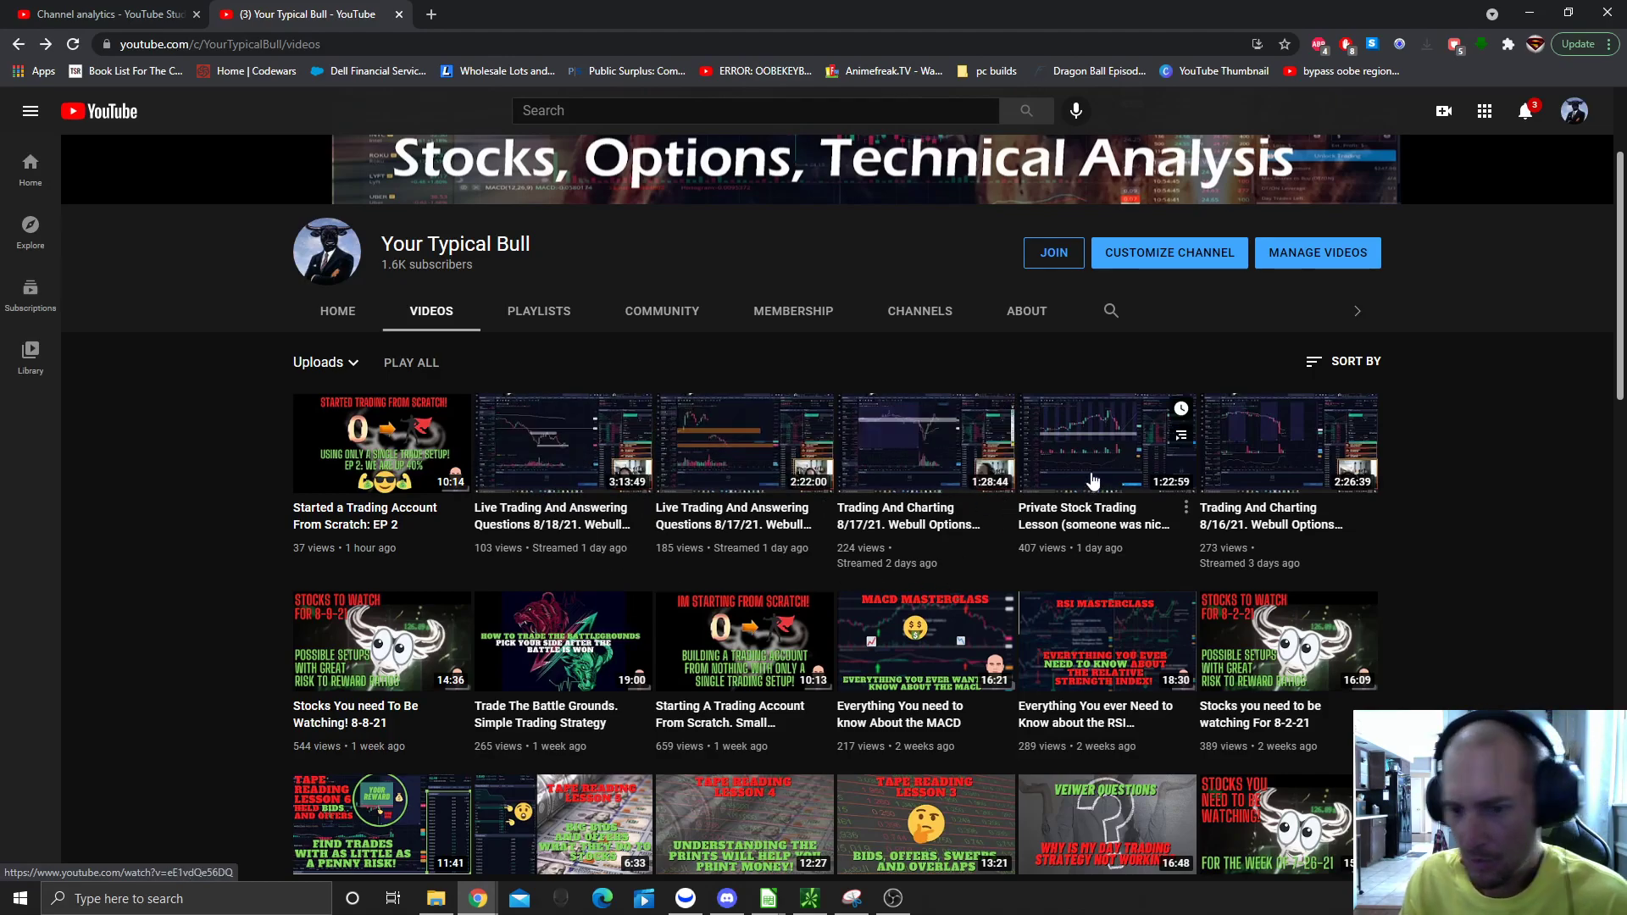
pyautogui.scroll(-1, 1326, 388)
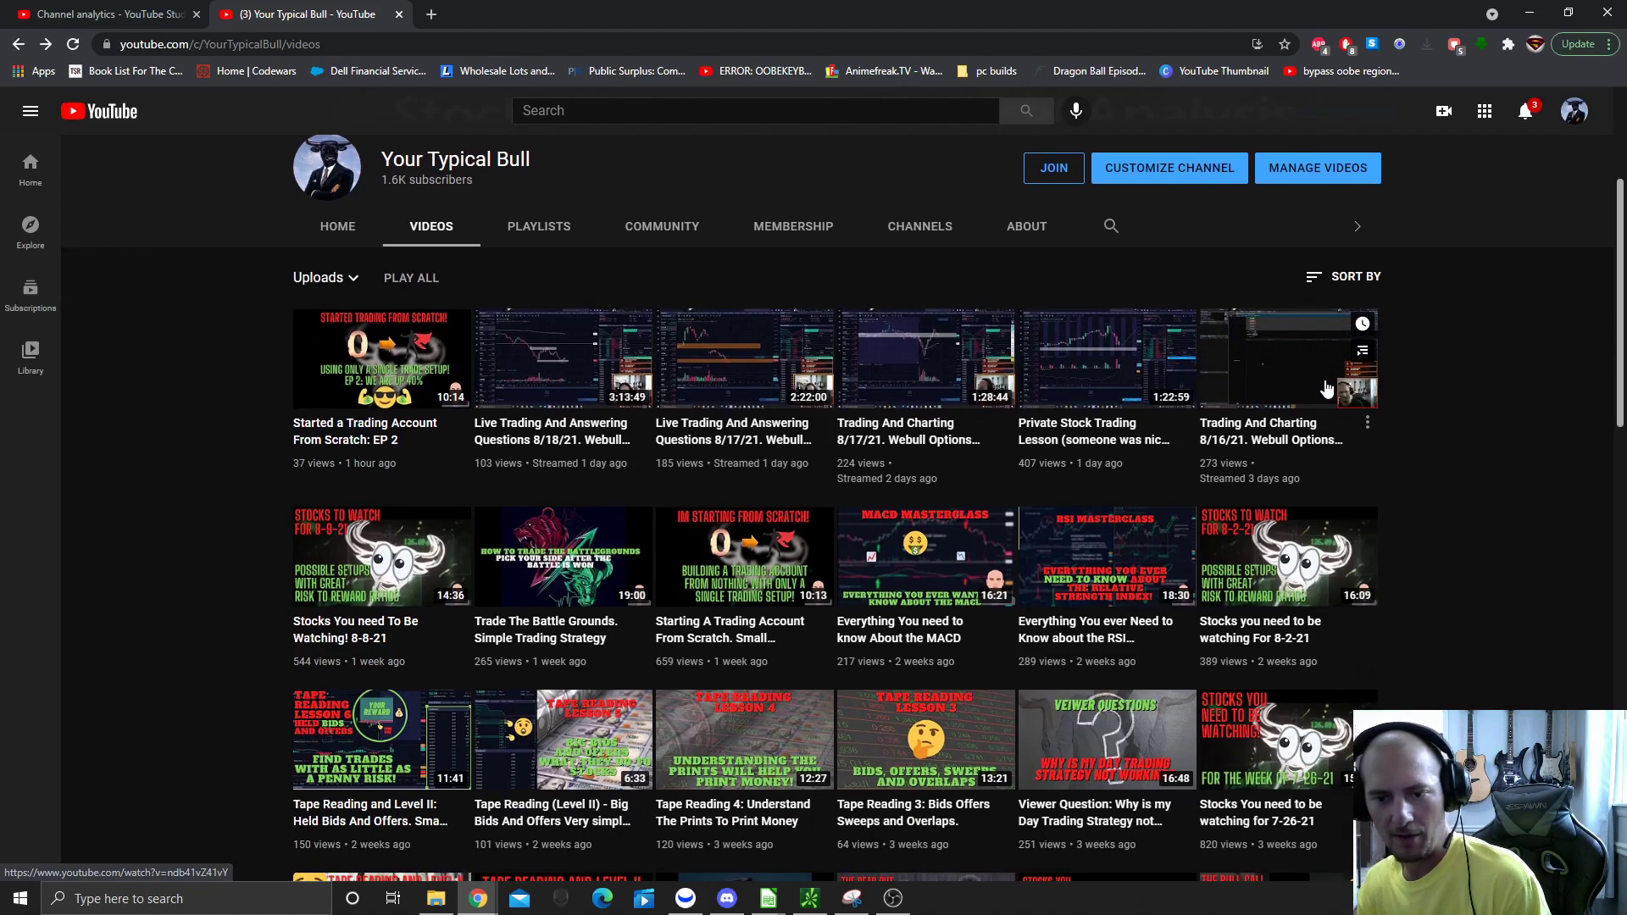
pyautogui.scroll(-1, 1326, 388)
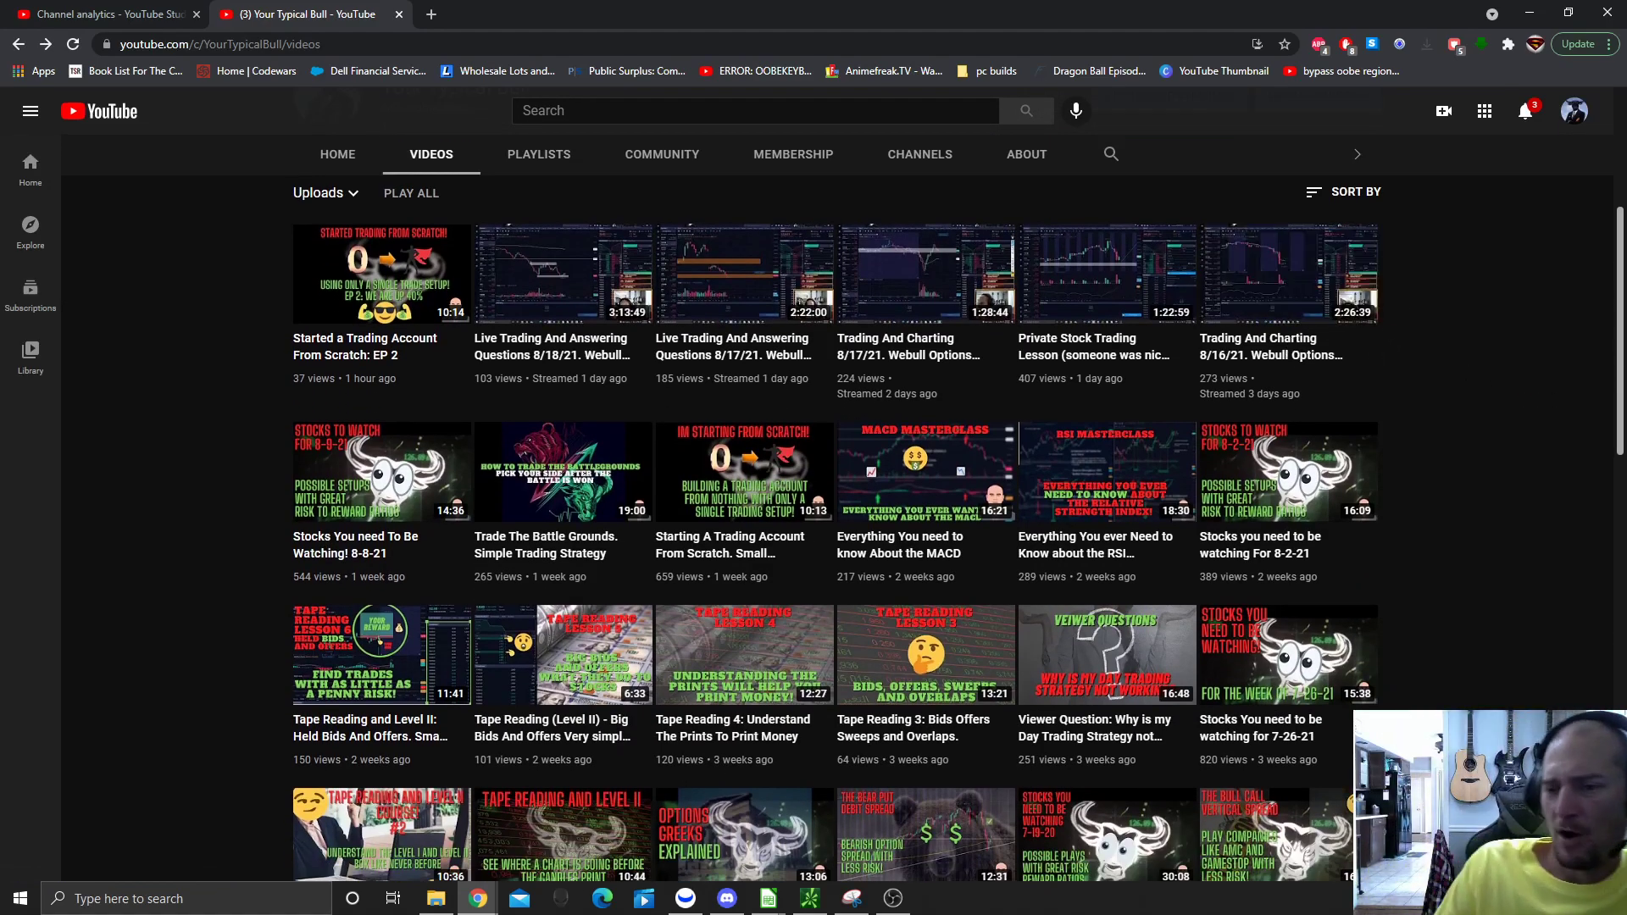
pyautogui.scroll(2, 1498, 447)
pyautogui.scroll(-1, 1519, 282)
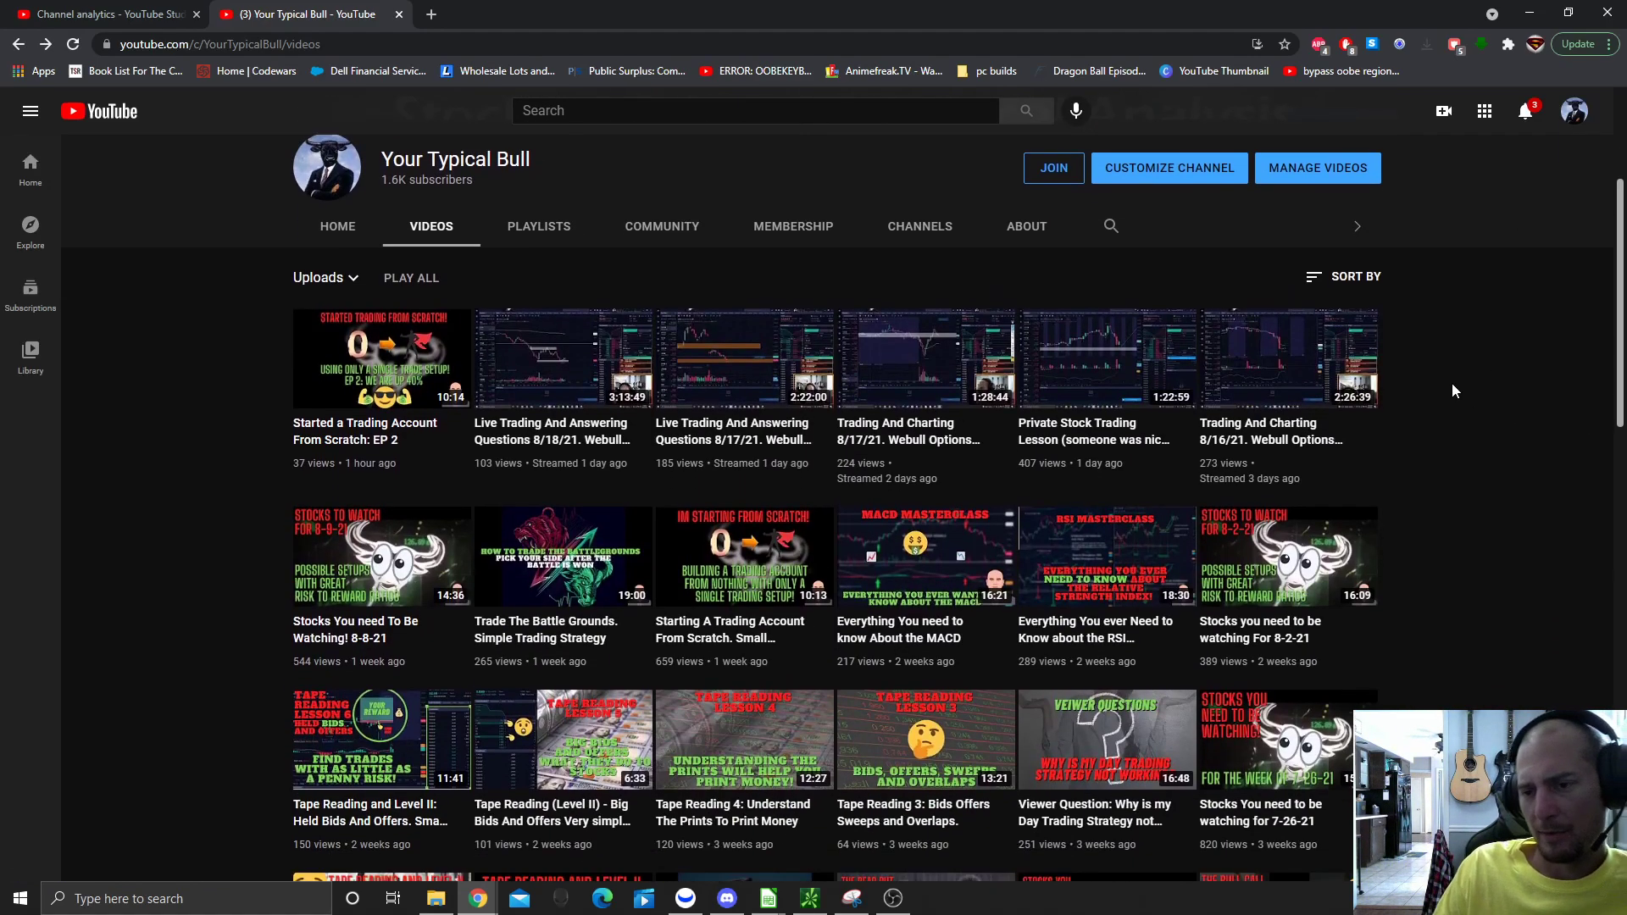
pyautogui.scroll(-1, 1475, 414)
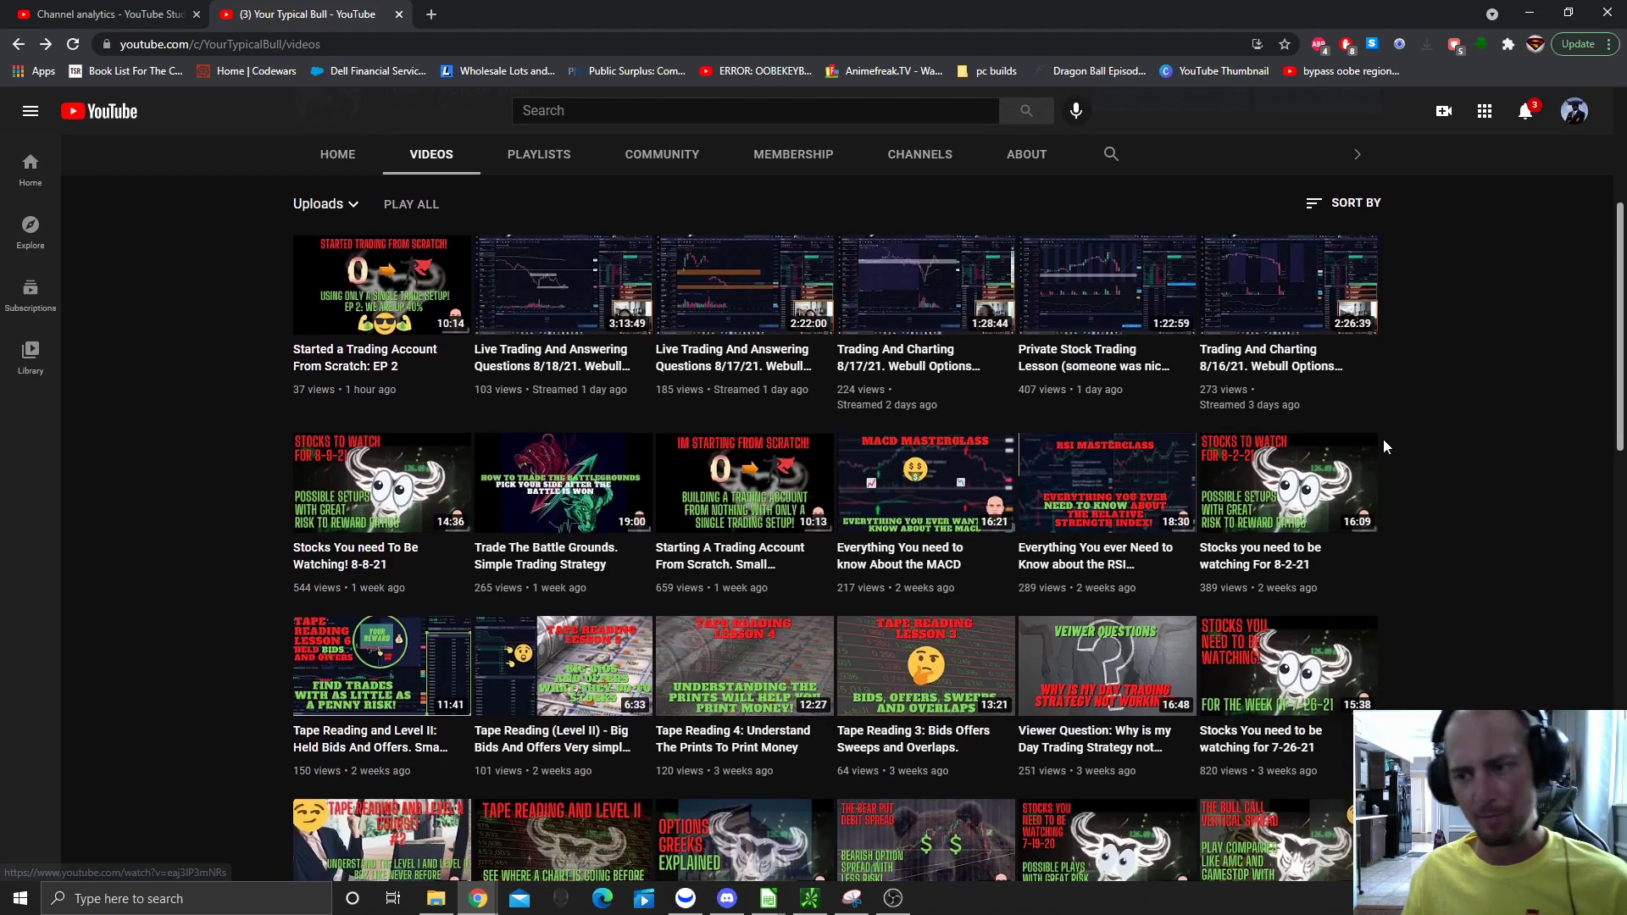
pyautogui.scroll(1, 1463, 457)
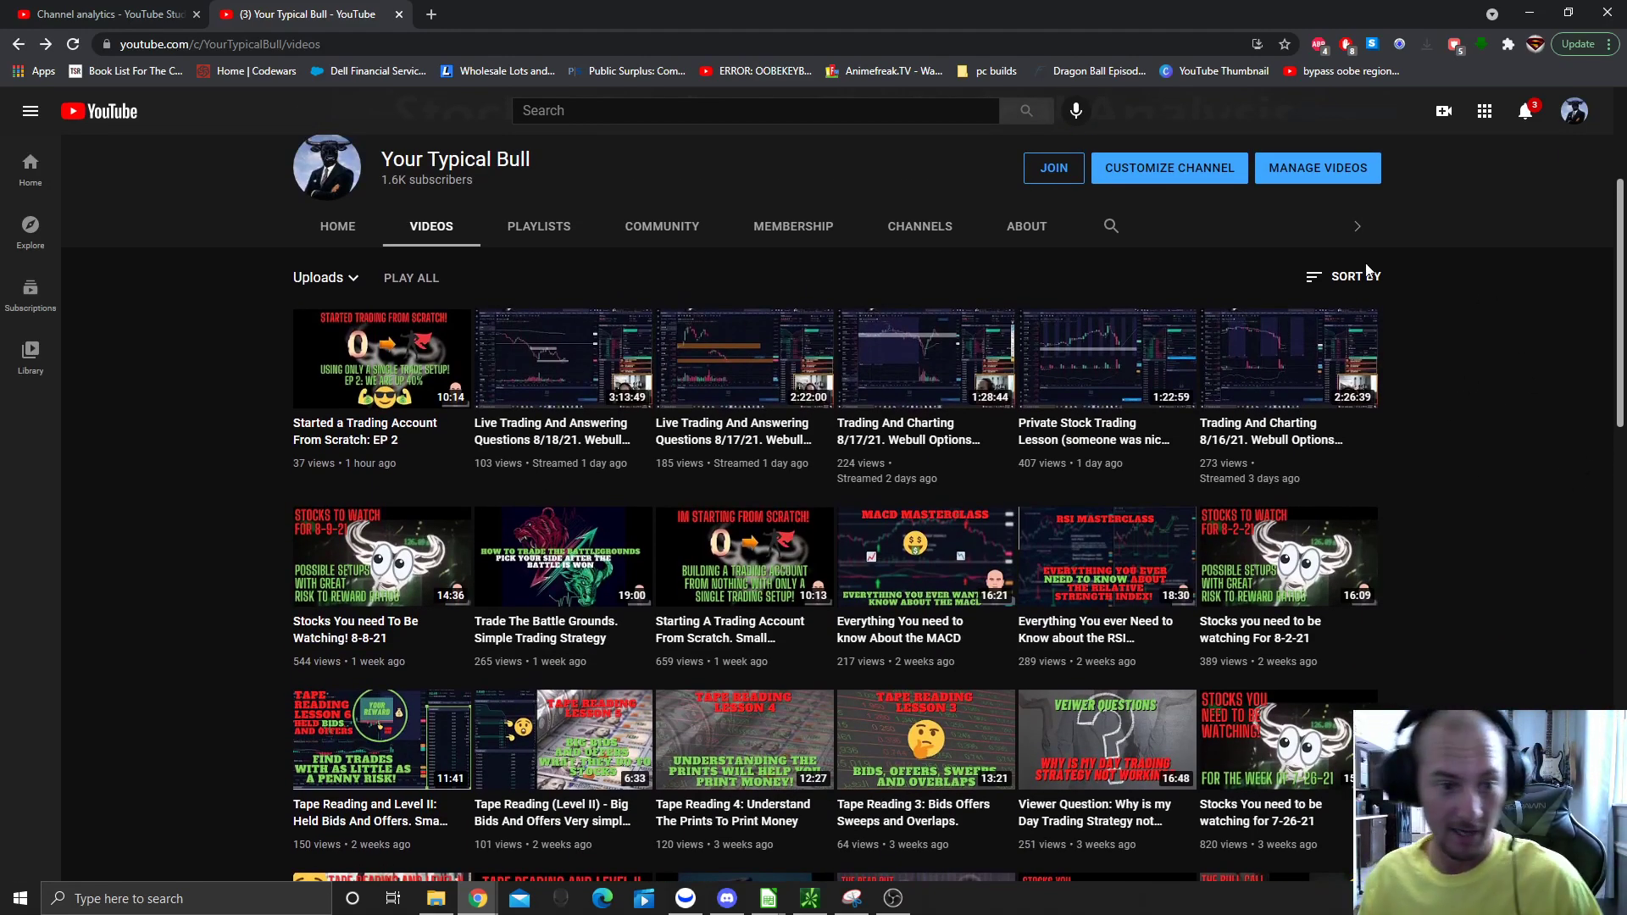
pyautogui.scroll(1, 615, 261)
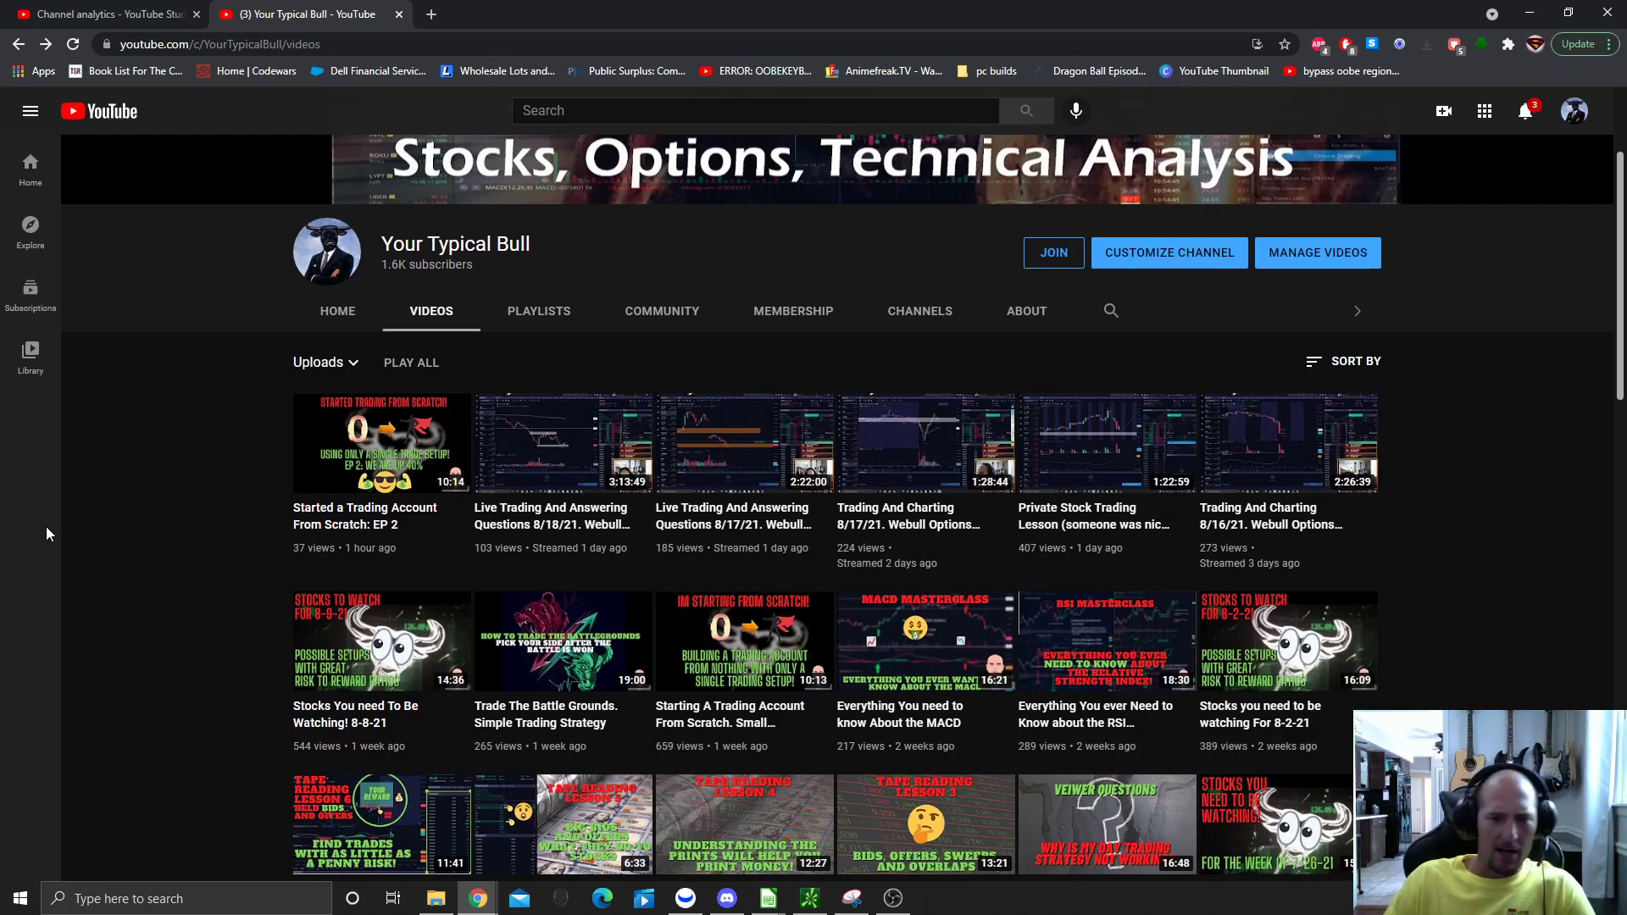
pyautogui.scroll(-1, 137, 531)
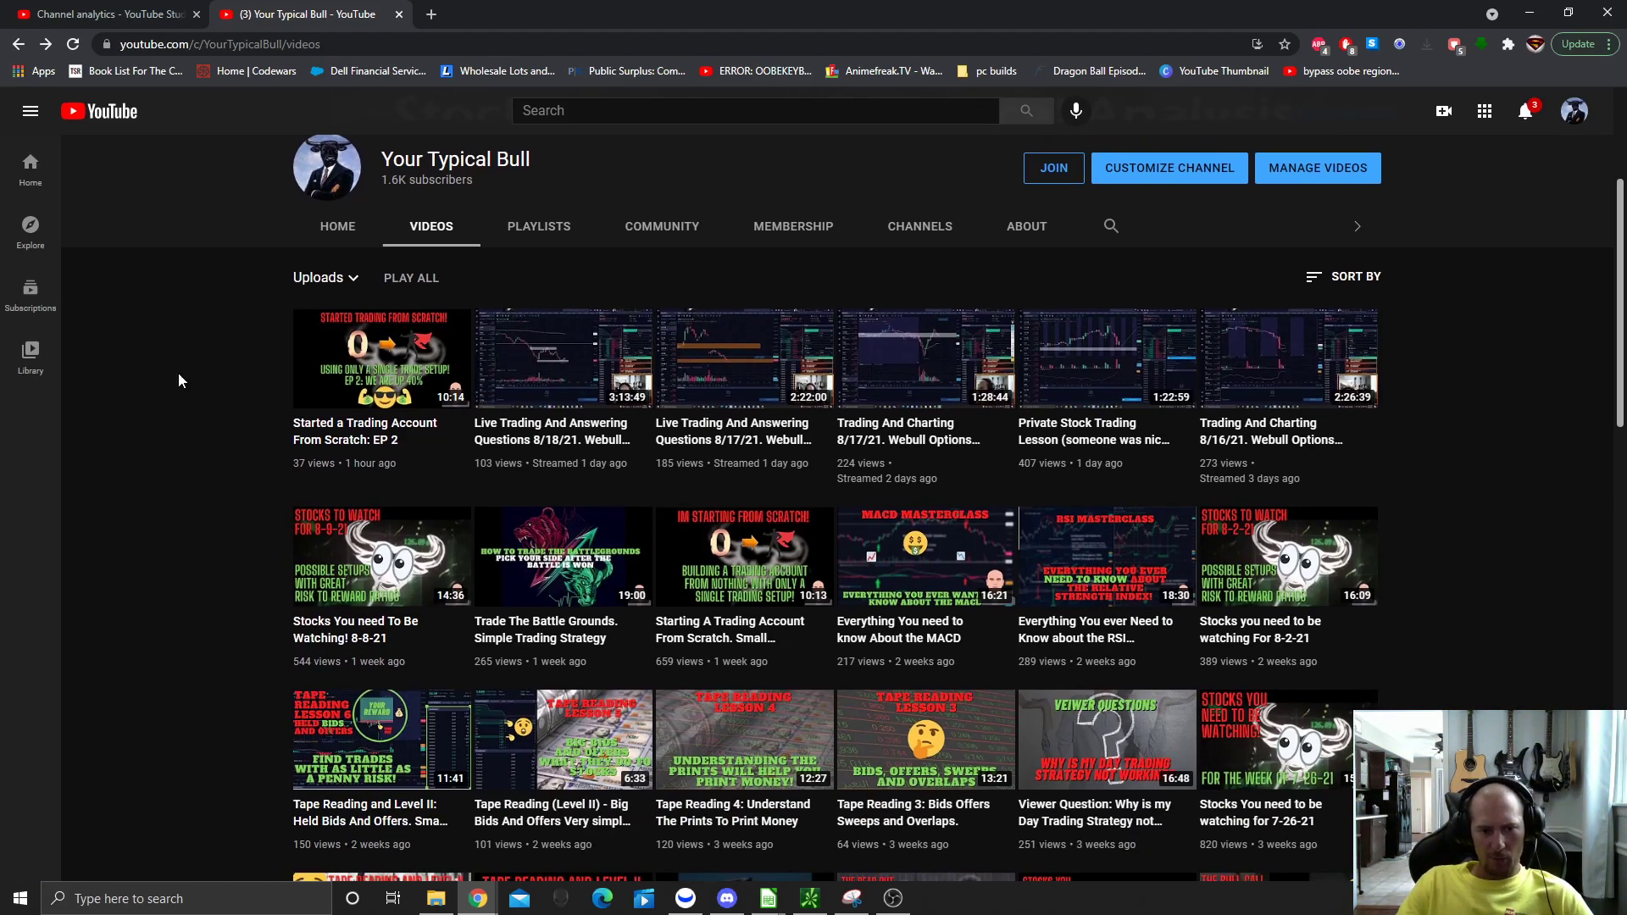
pyautogui.scroll(-1, 180, 420)
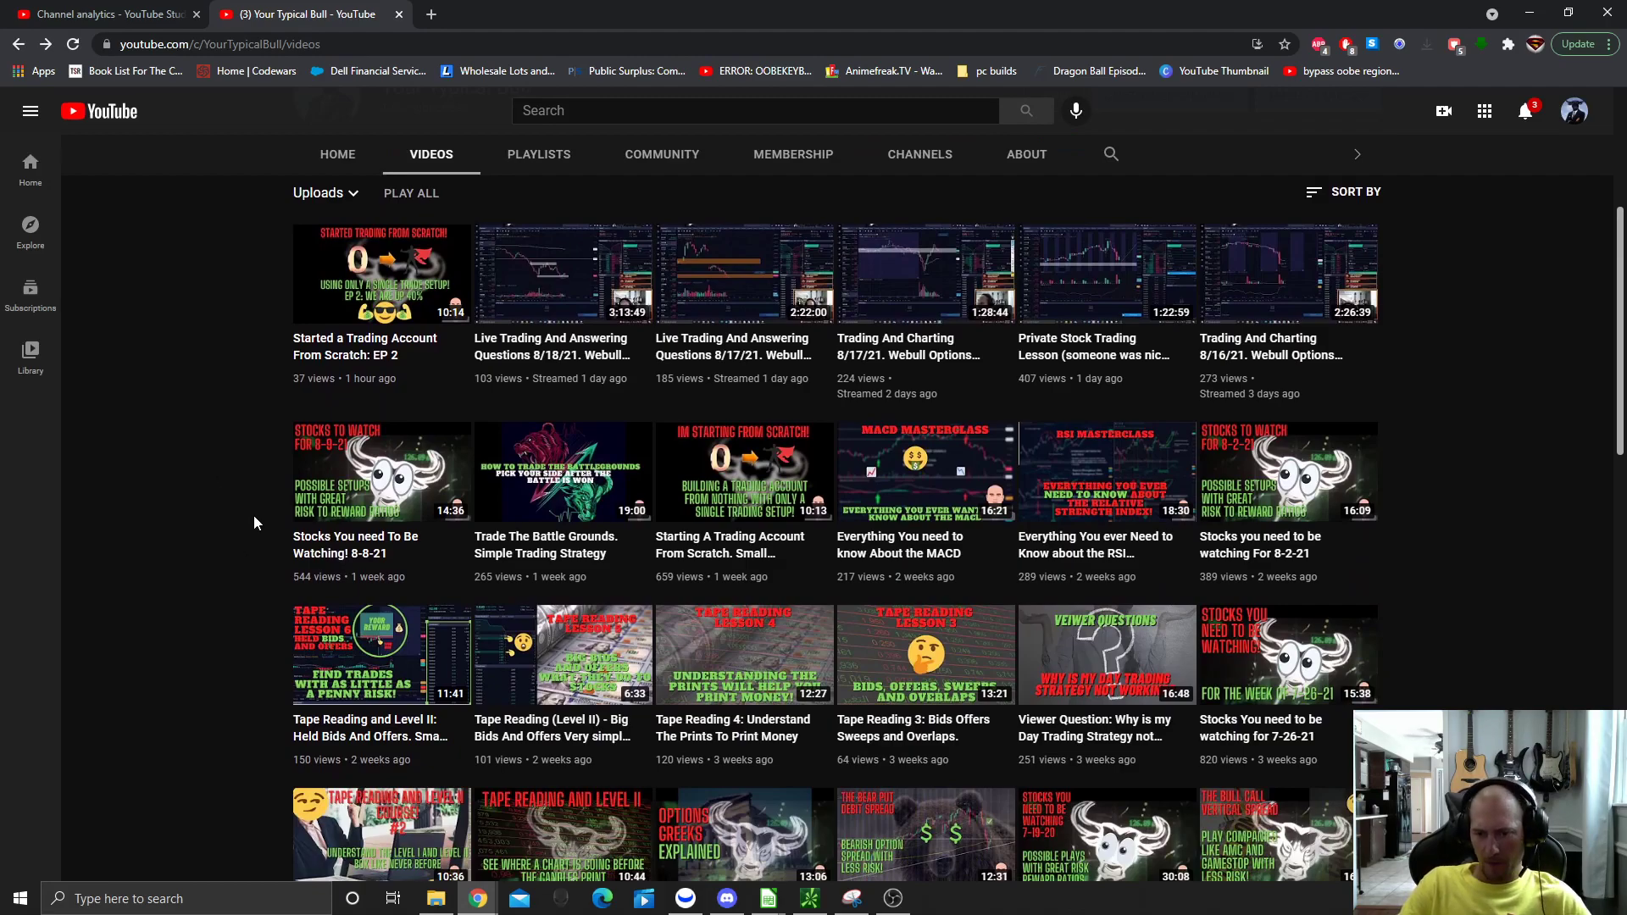
pyautogui.scroll(-2, 254, 516)
pyautogui.scroll(-2, 252, 518)
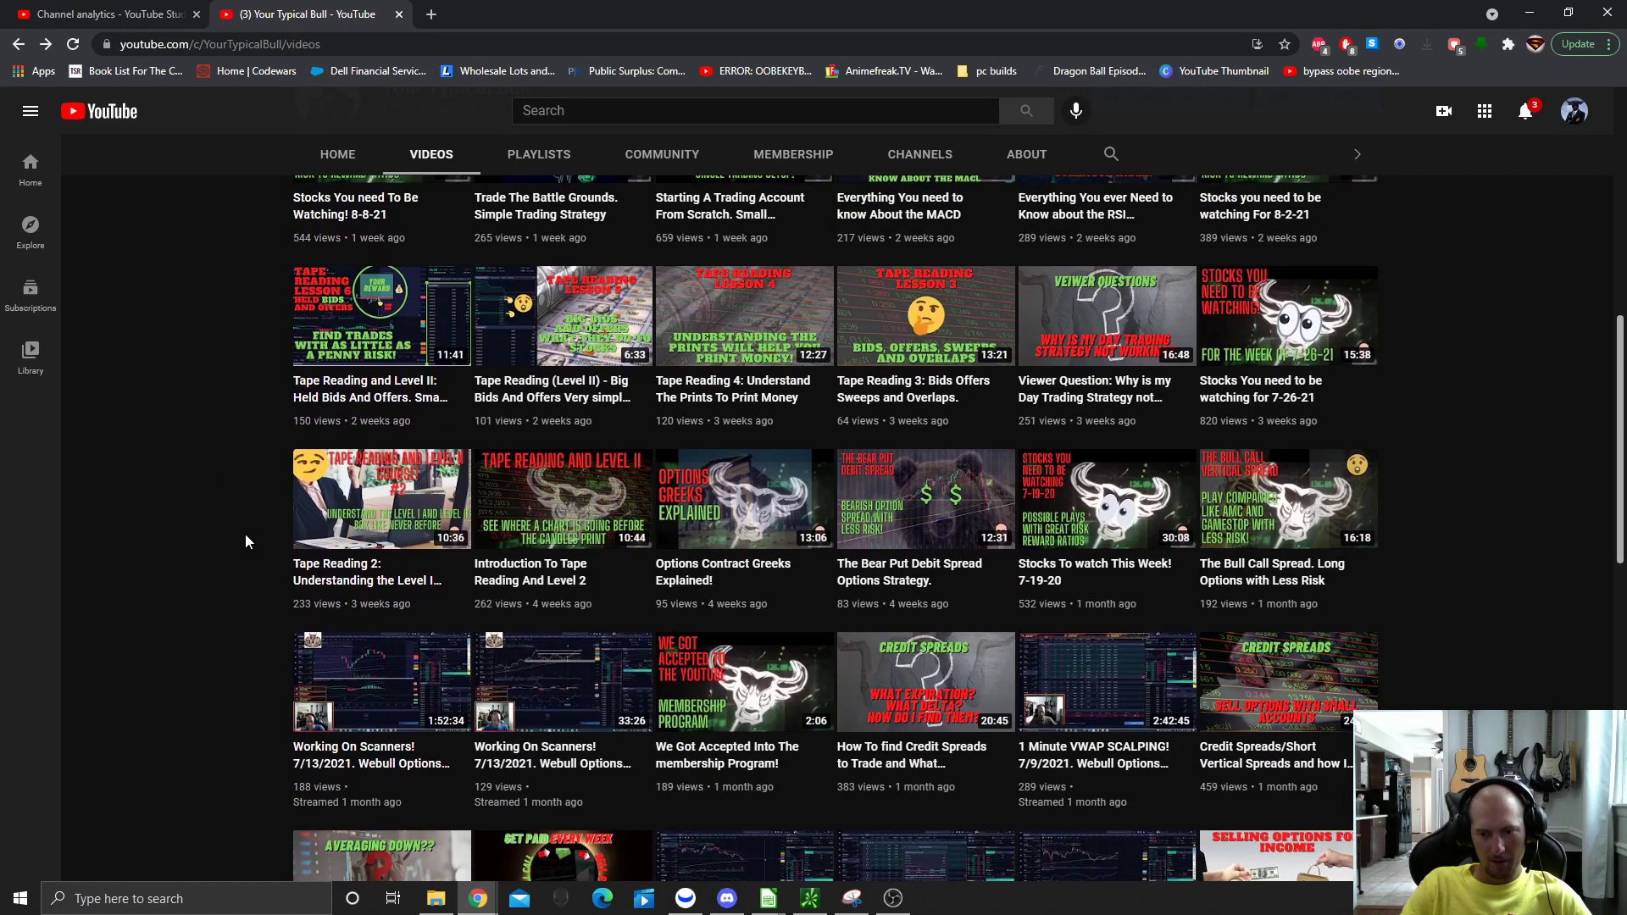
pyautogui.scroll(-1, 246, 534)
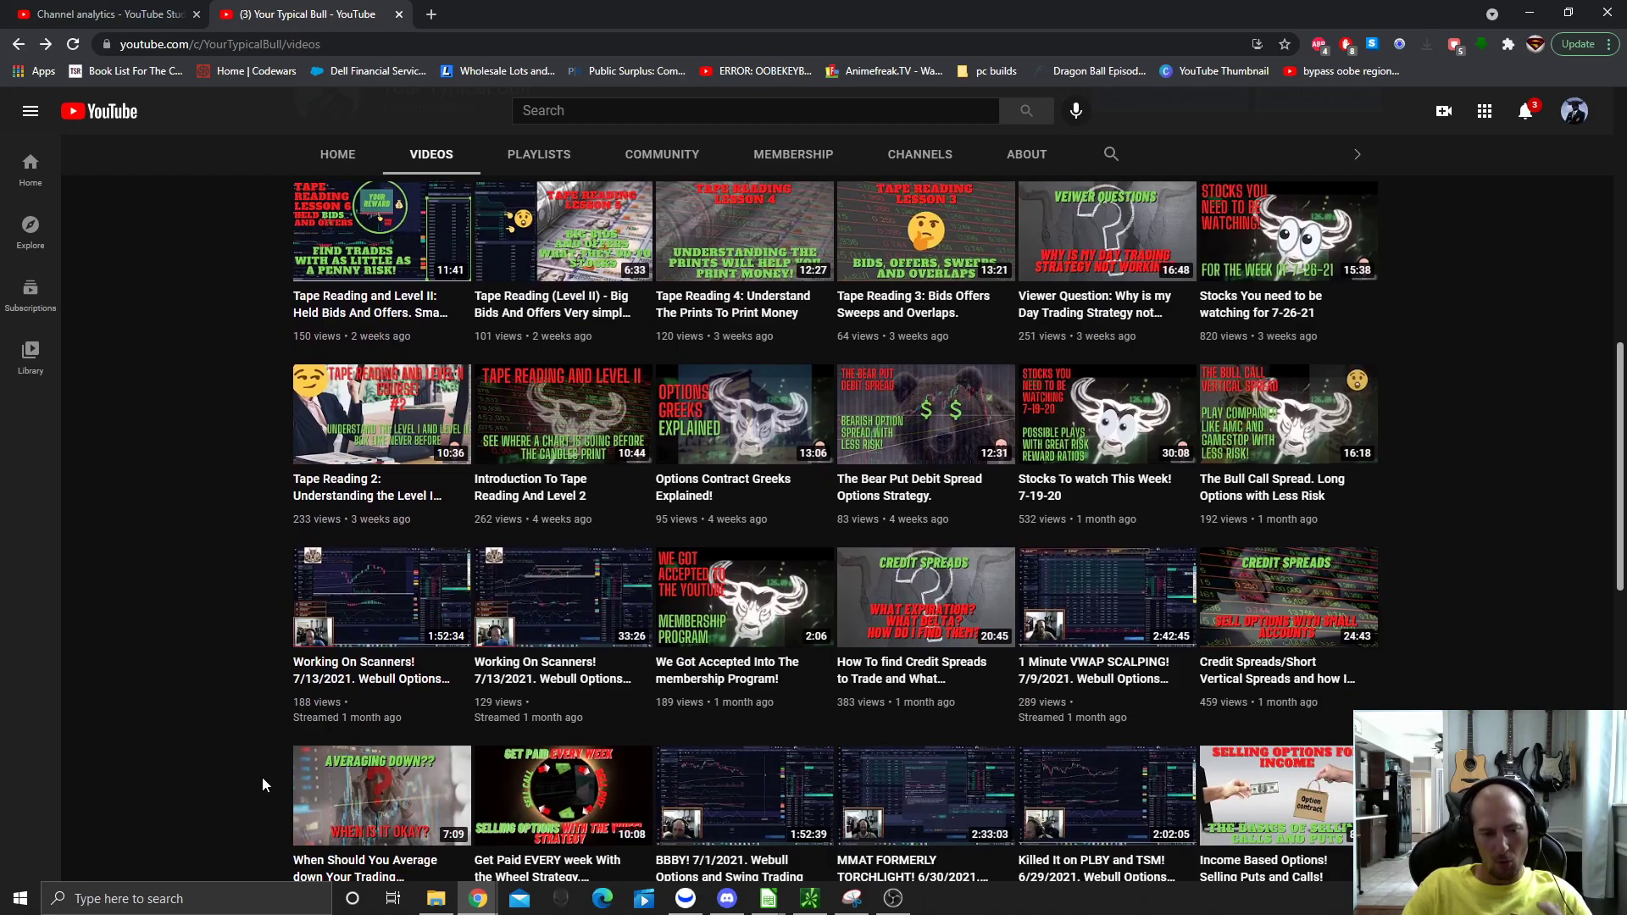
pyautogui.scroll(1, 248, 775)
pyautogui.scroll(2, 278, 724)
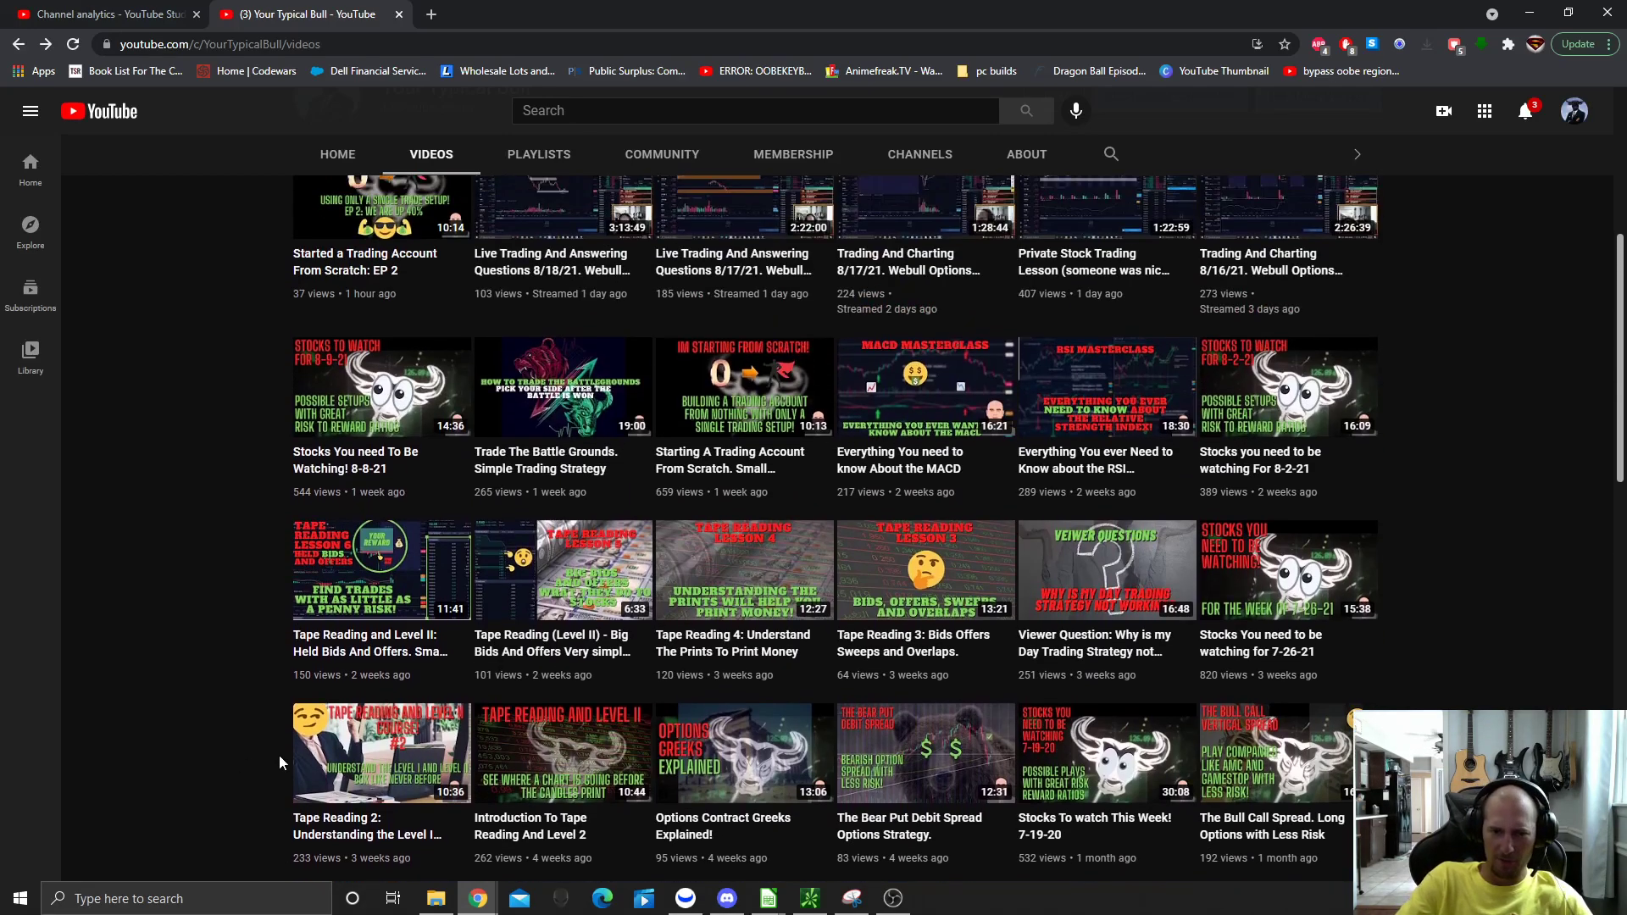
pyautogui.scroll(1, 259, 725)
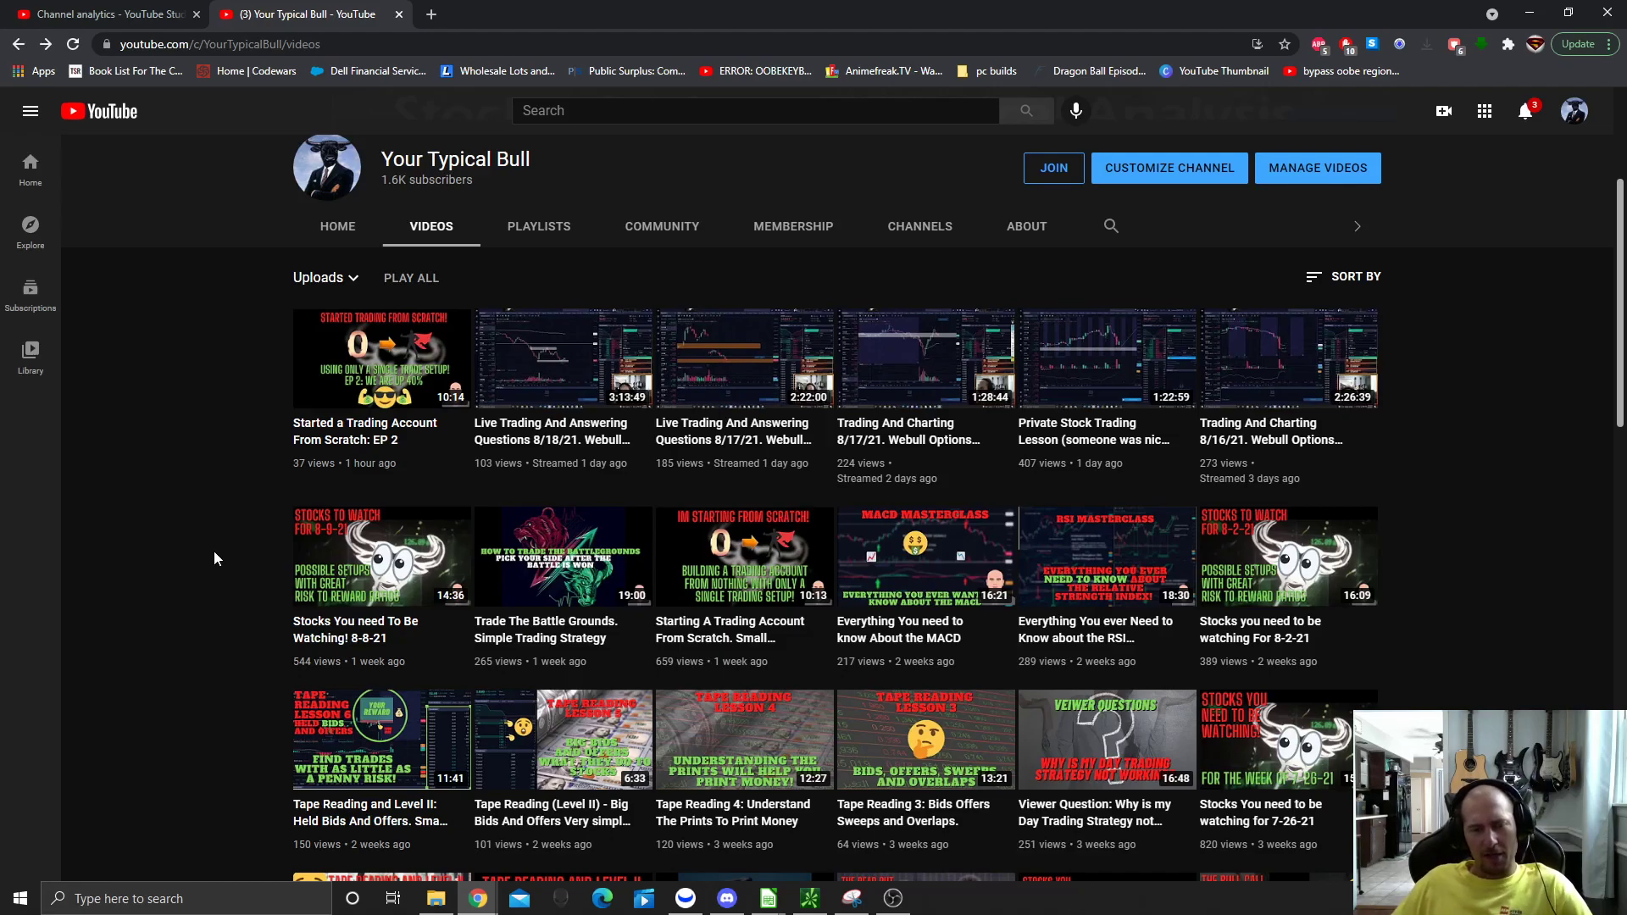
pyautogui.scroll(-2, 215, 551)
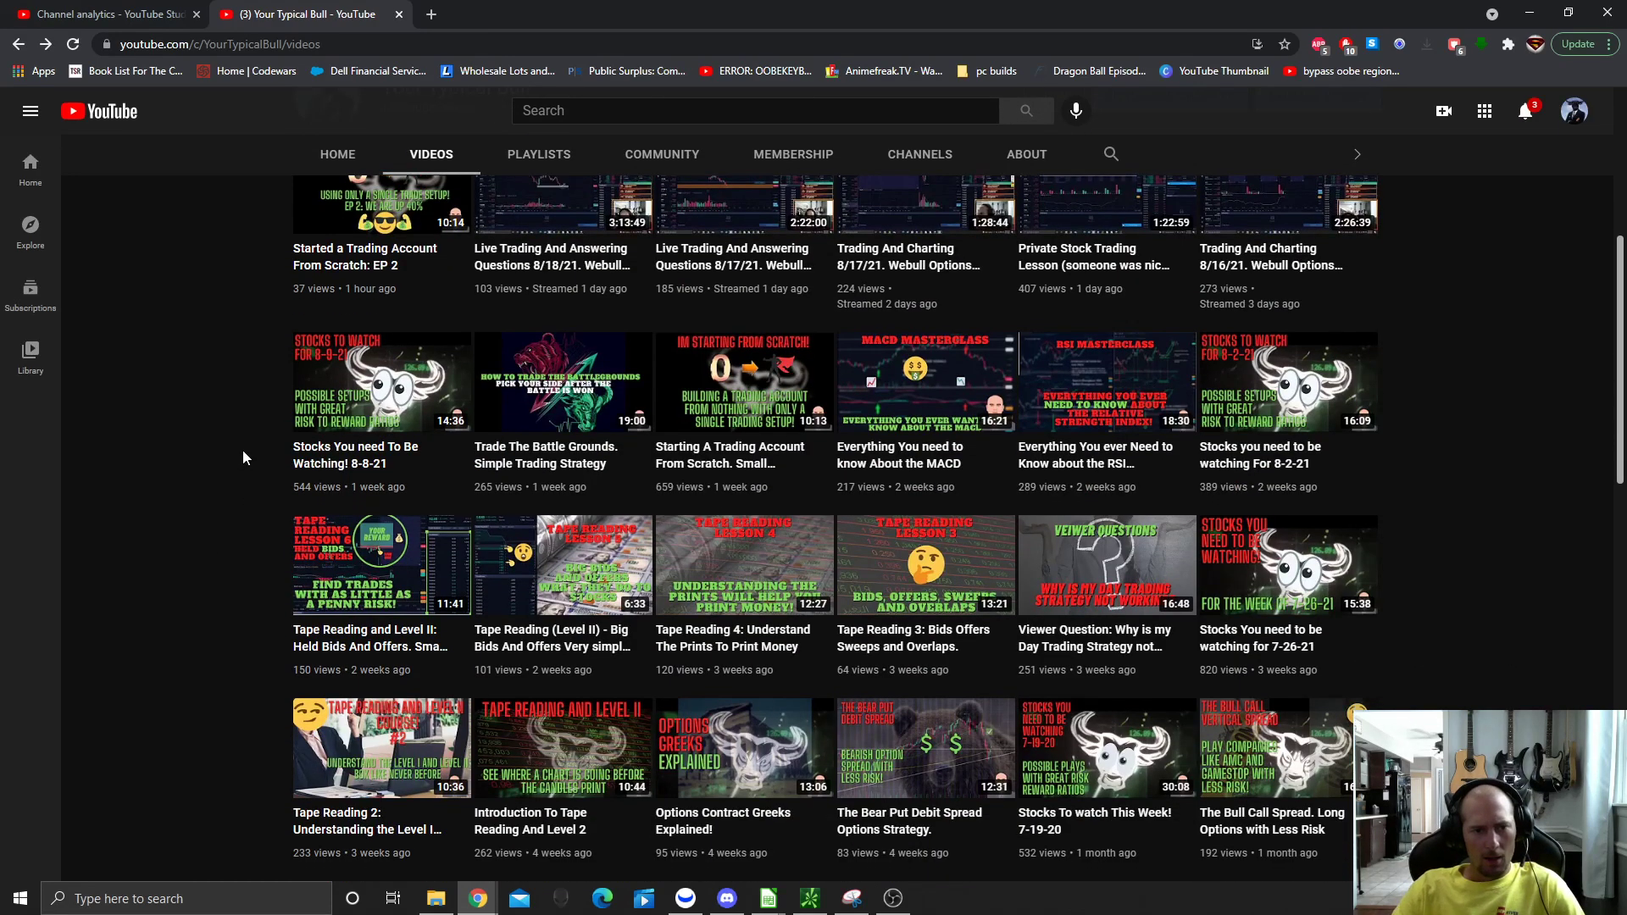
pyautogui.moveTo(1466, 603); pyautogui.dragTo(295, 567)
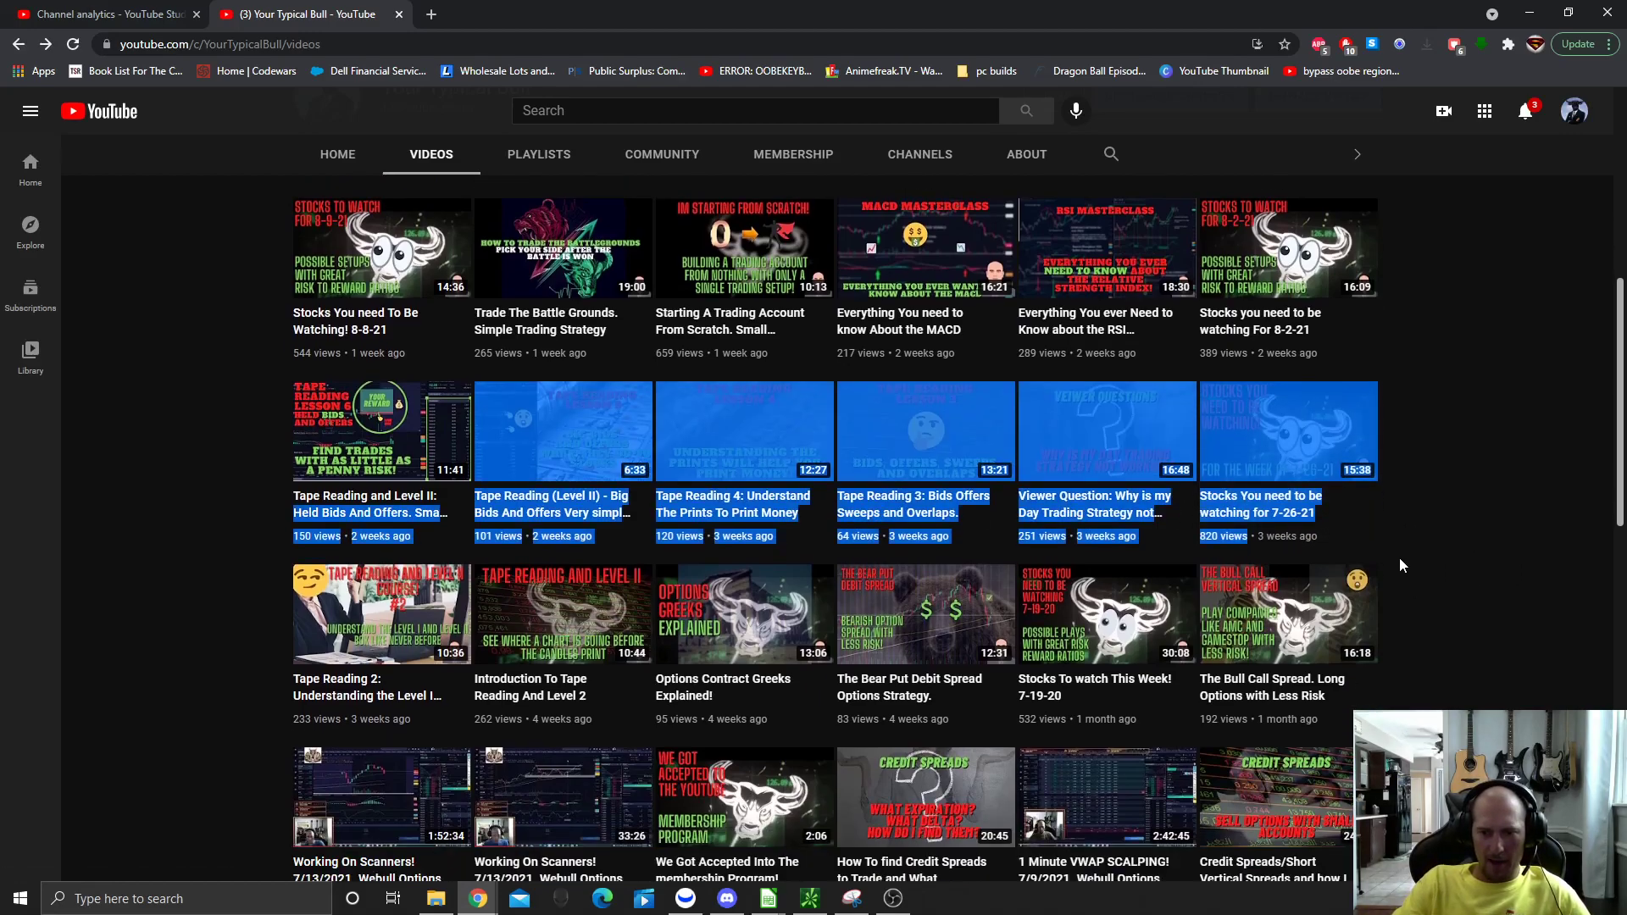
pyautogui.click(1406, 541)
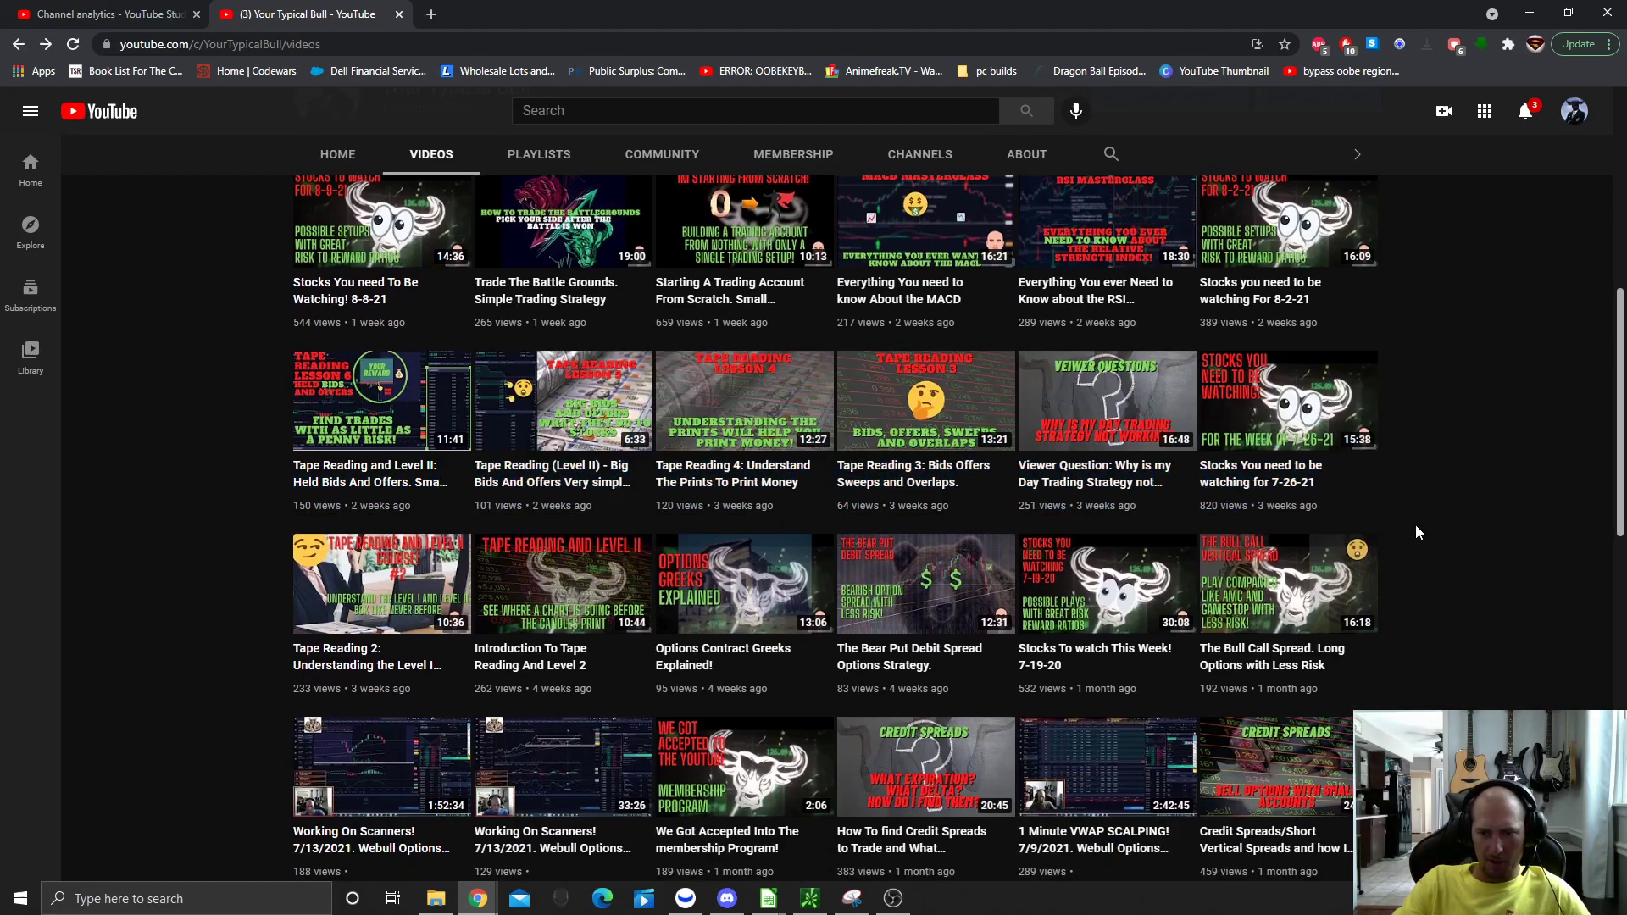
pyautogui.scroll(2, 1416, 525)
pyautogui.scroll(2, 612, 524)
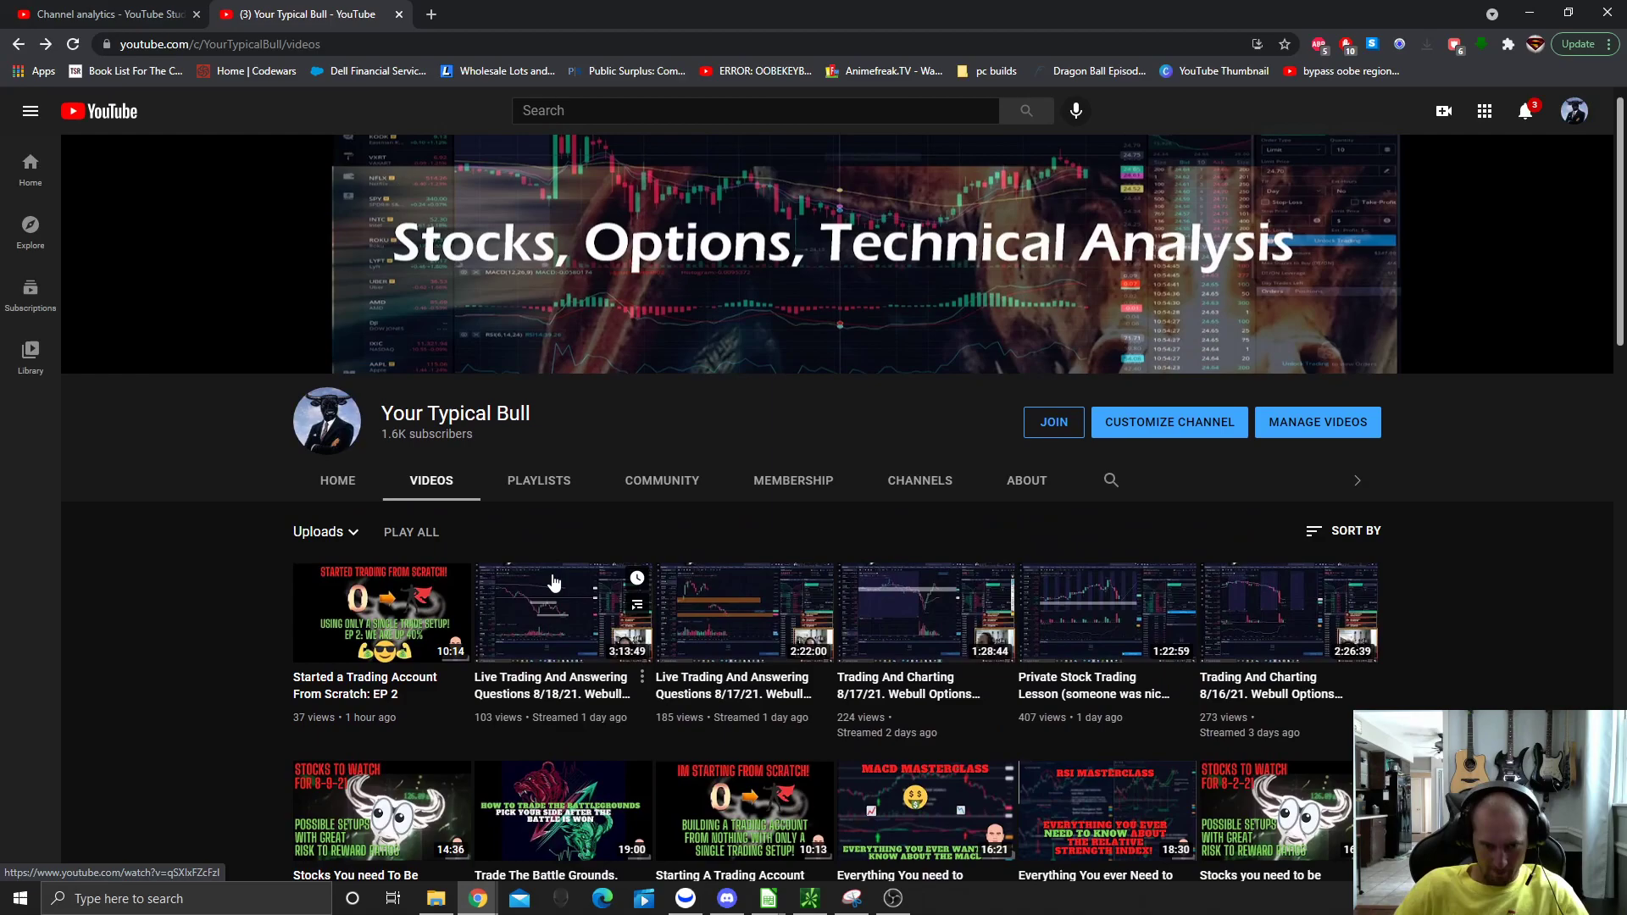
pyautogui.scroll(-2, 553, 583)
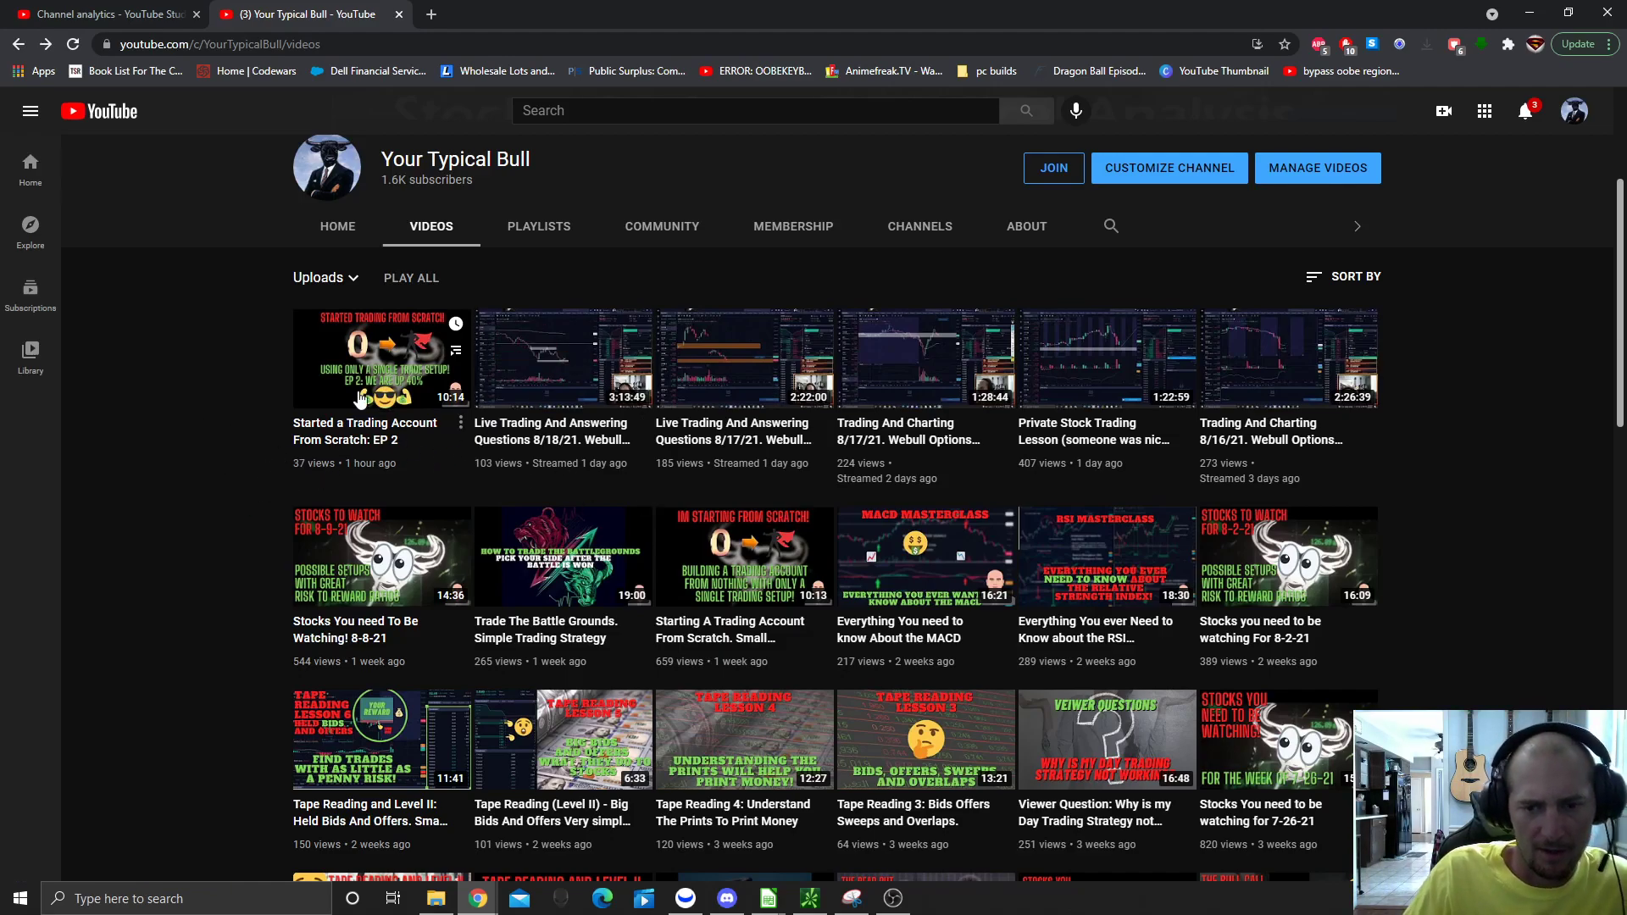
pyautogui.scroll(-2, 395, 484)
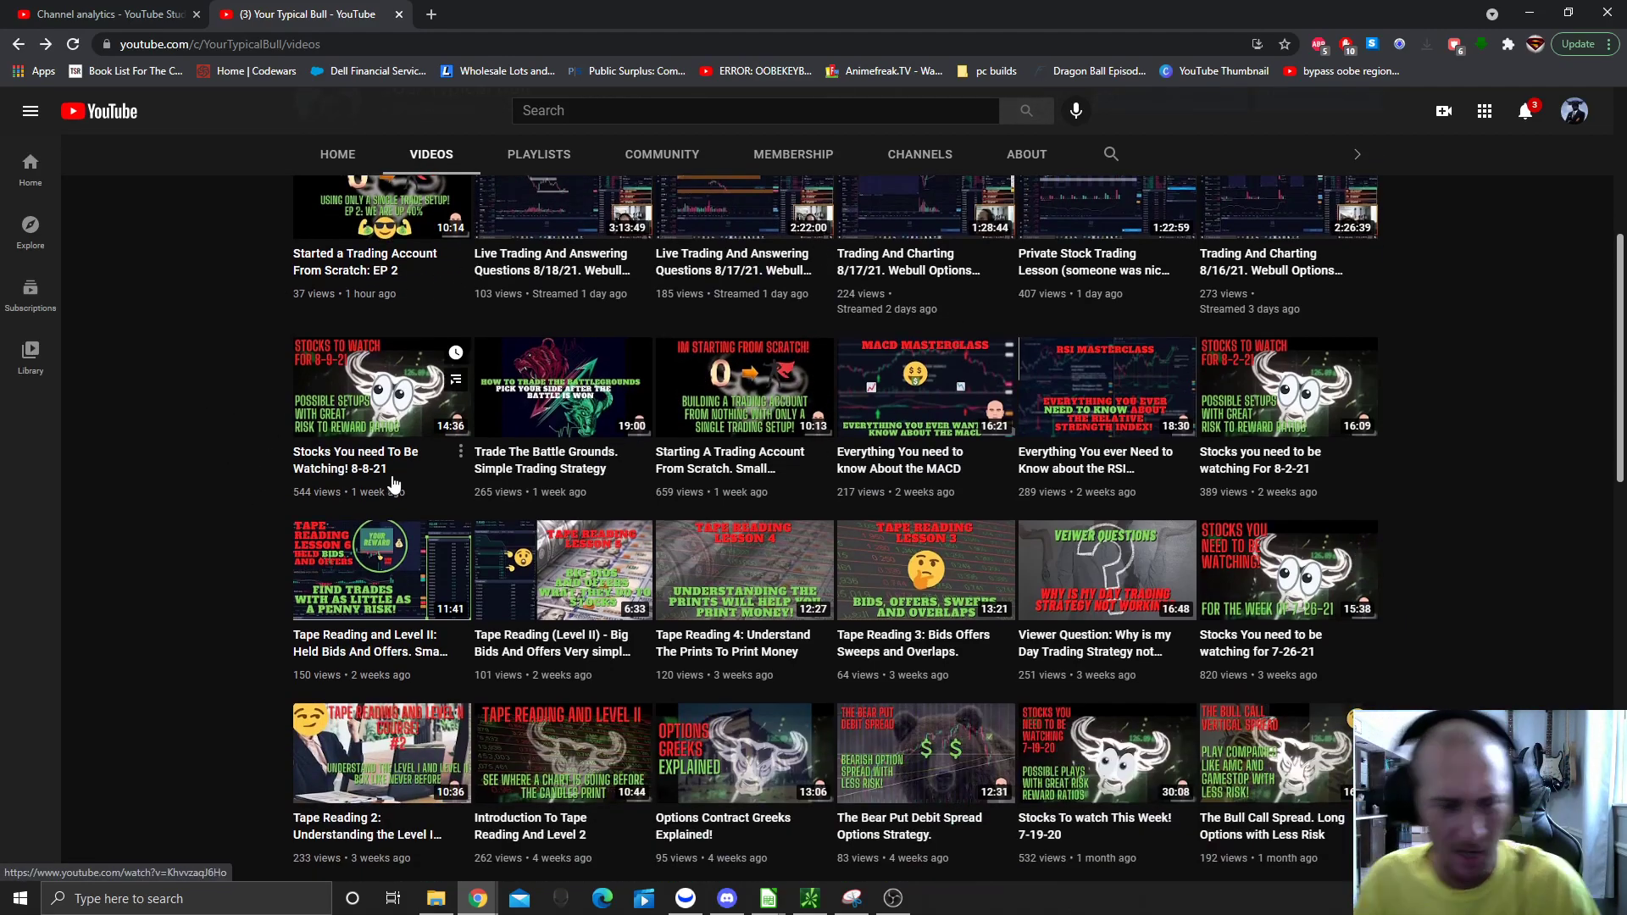
pyautogui.scroll(-1, 318, 308)
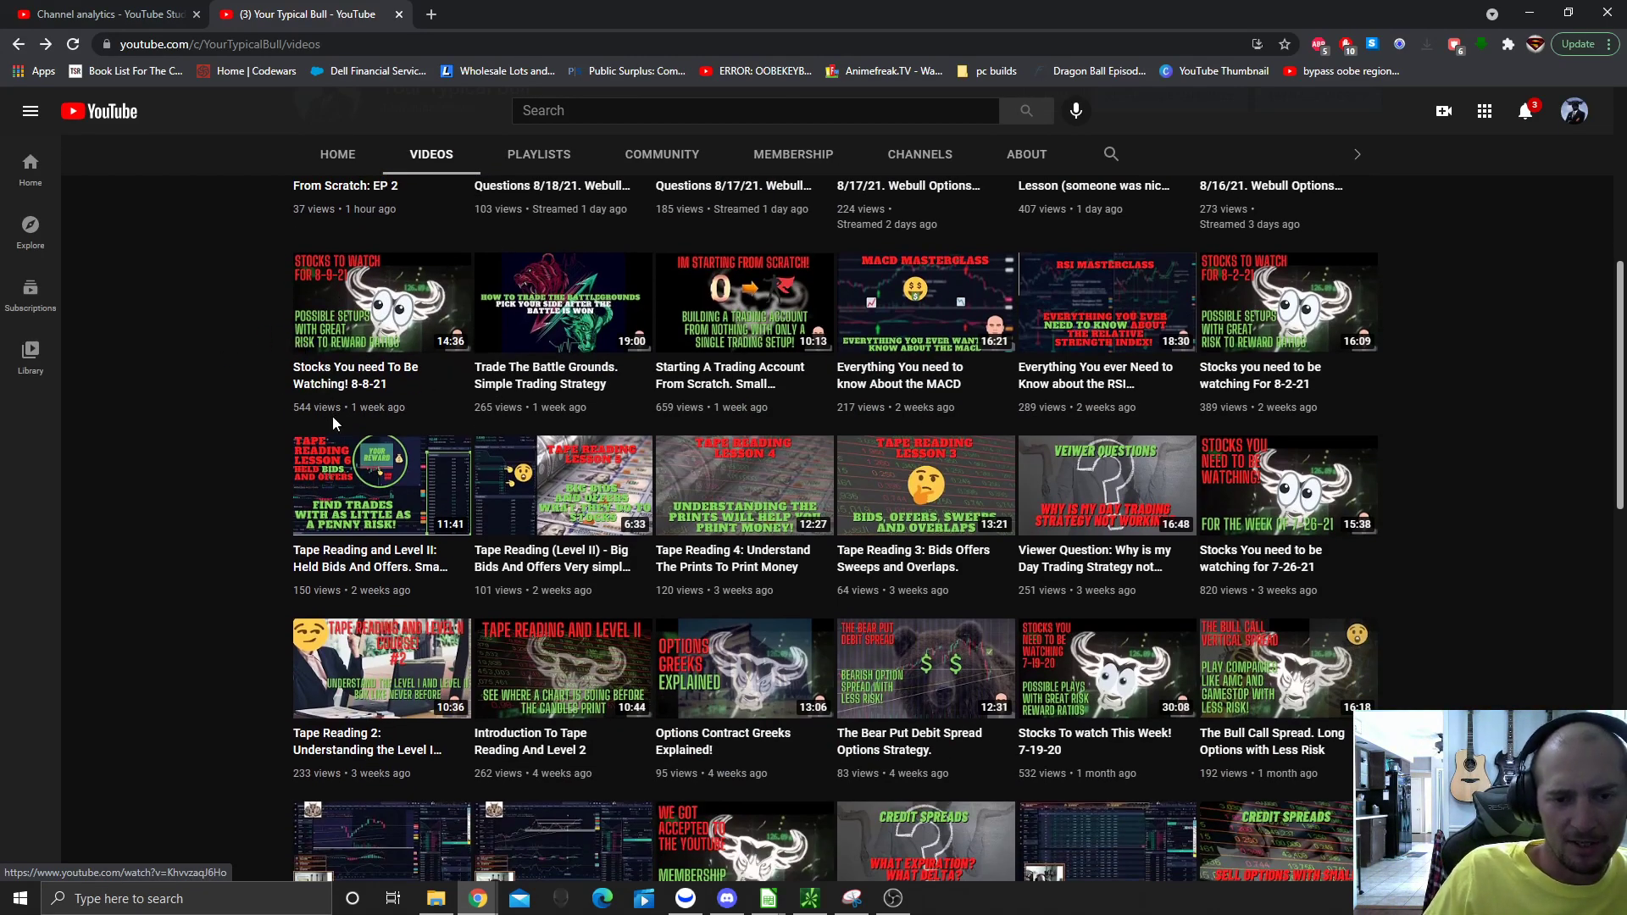
pyautogui.moveTo(1287, 569)
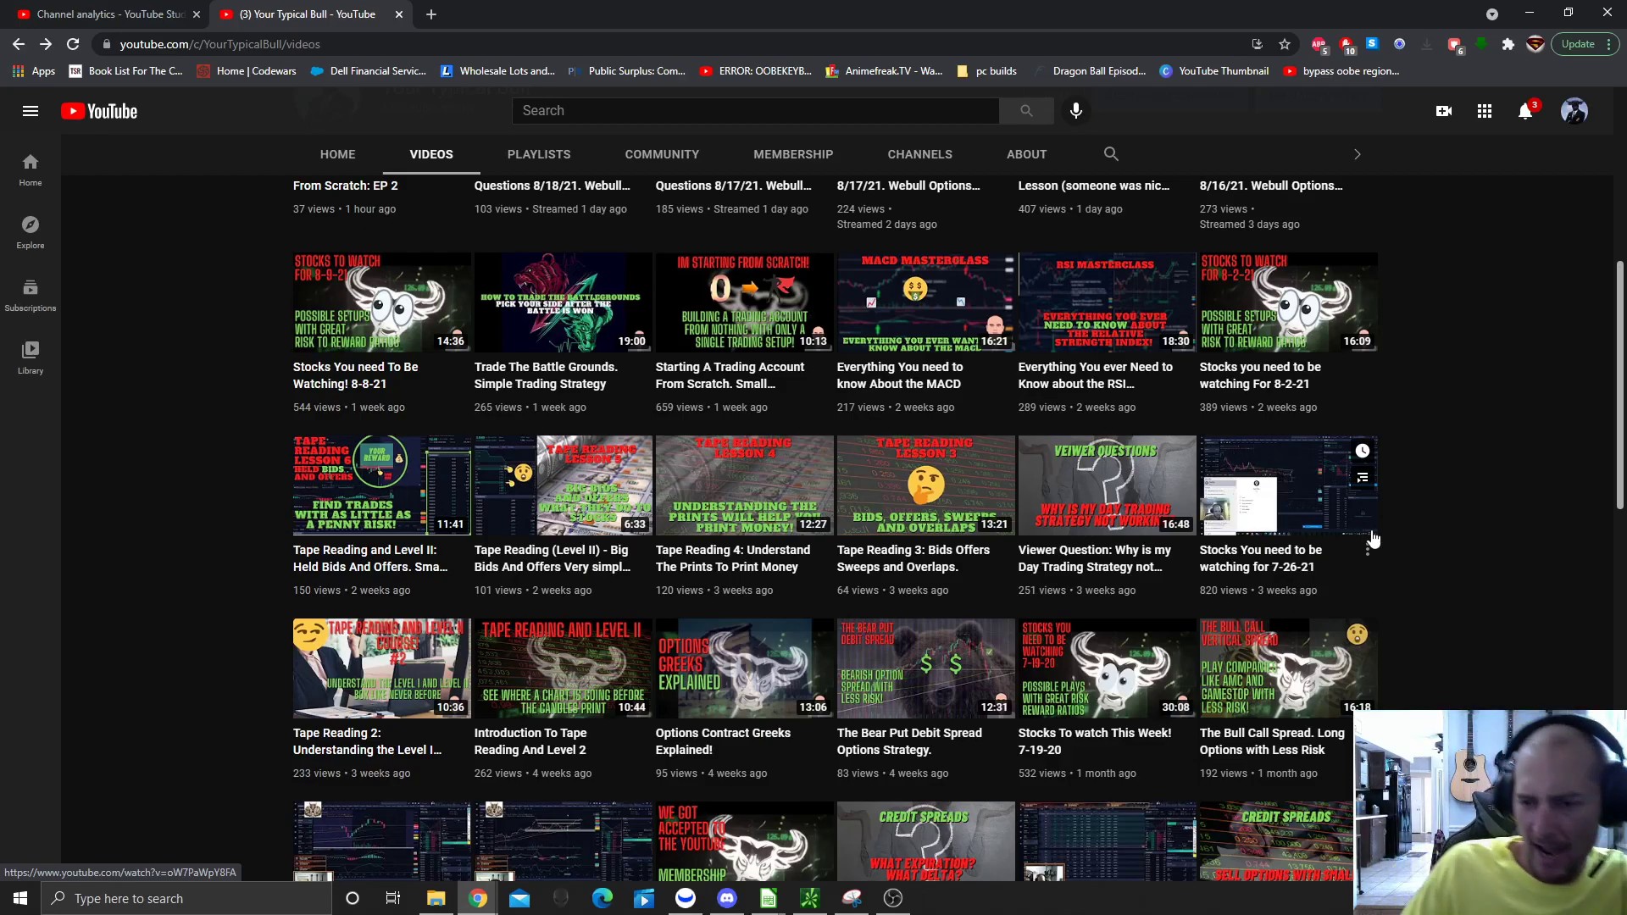
pyautogui.scroll(3, 1482, 521)
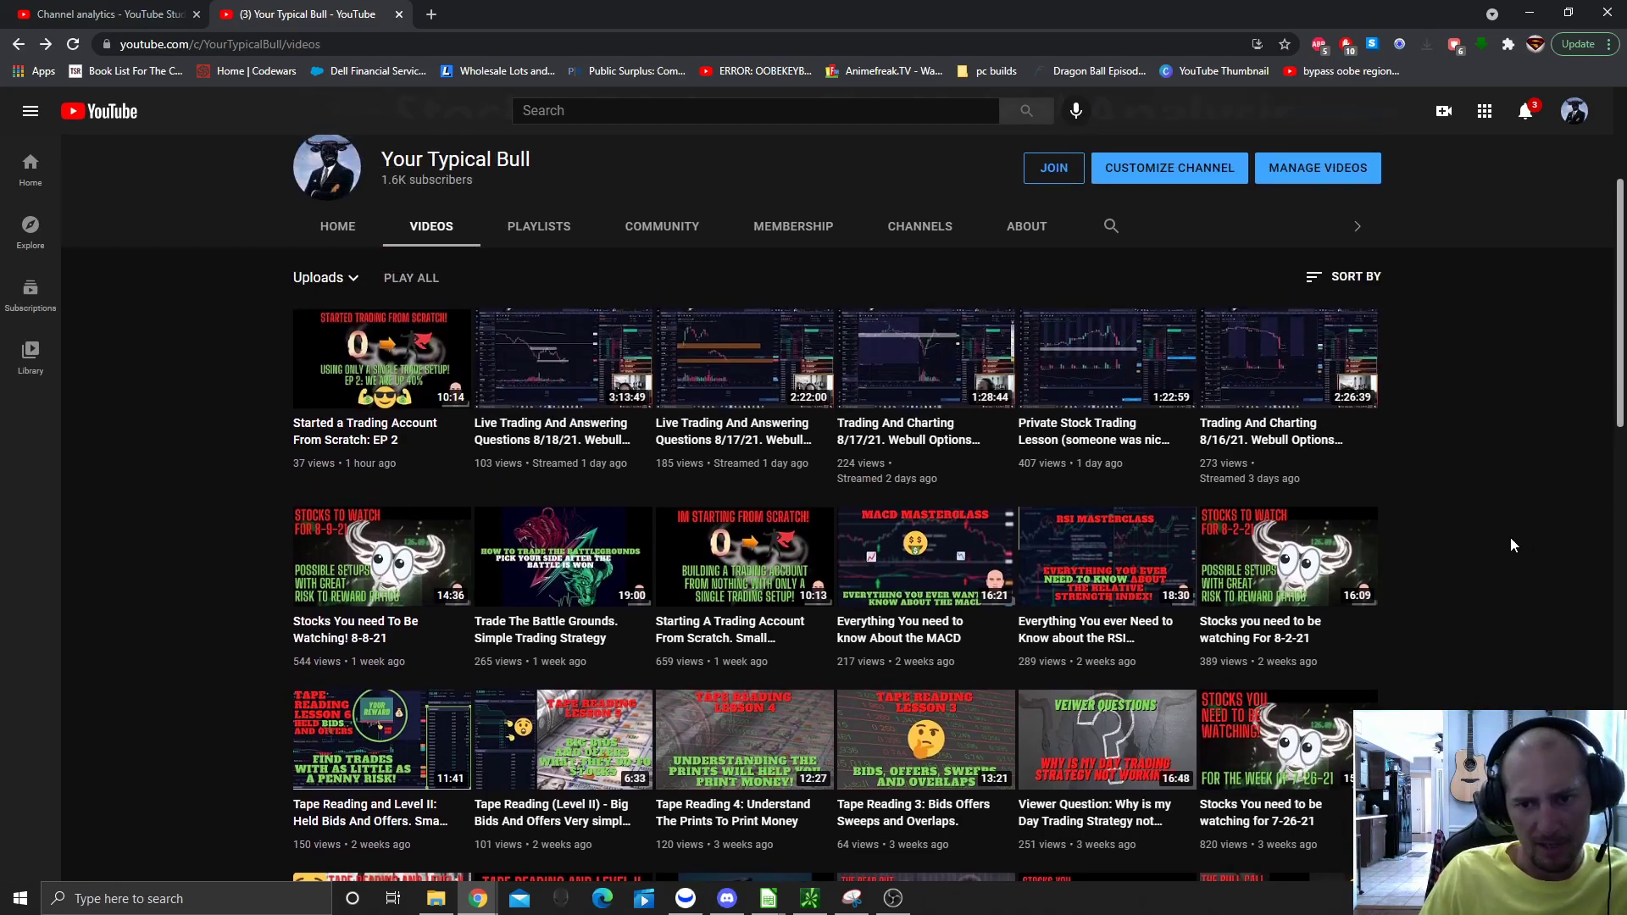
pyautogui.scroll(2, 1435, 505)
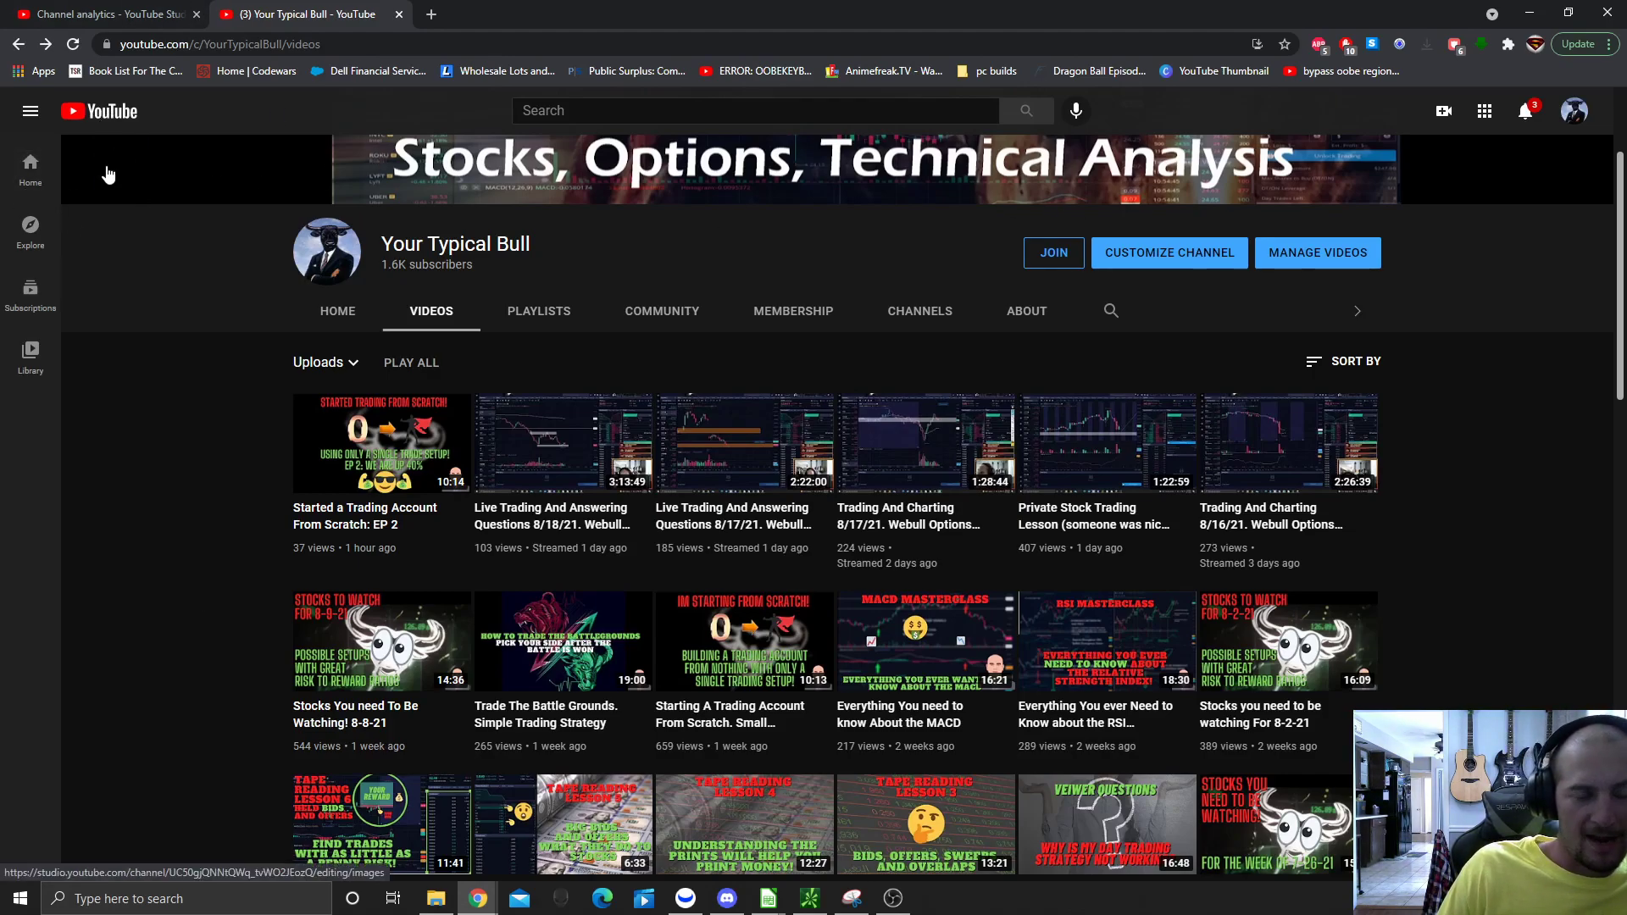
pyautogui.scroll(-1, 137, 305)
pyautogui.scroll(-1, 207, 327)
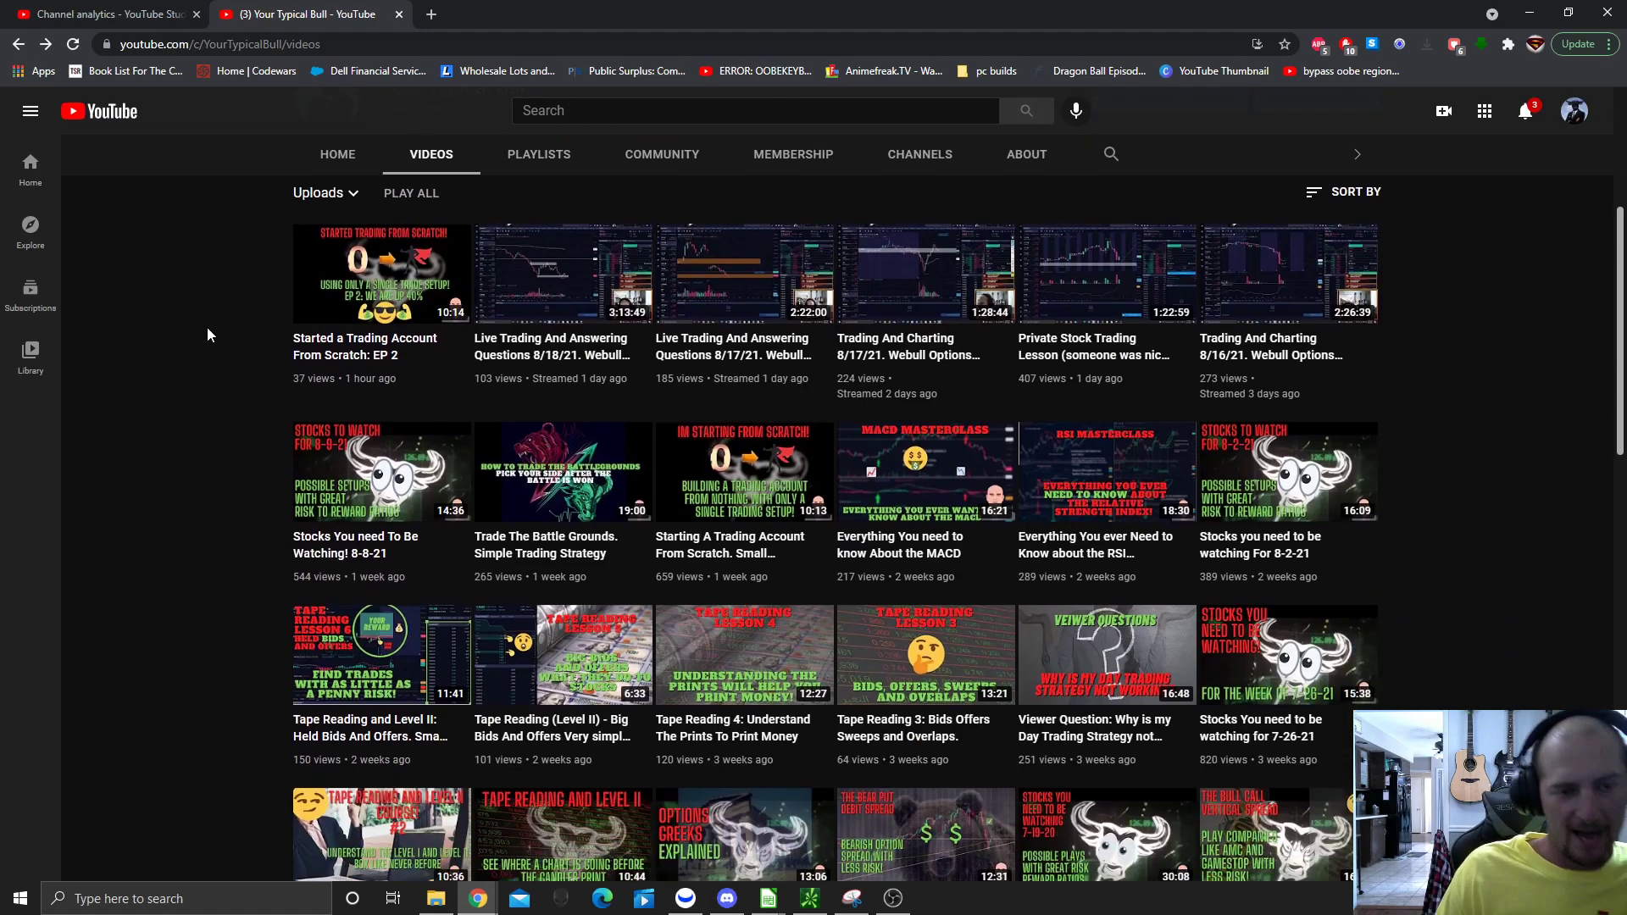
pyautogui.scroll(2, 210, 332)
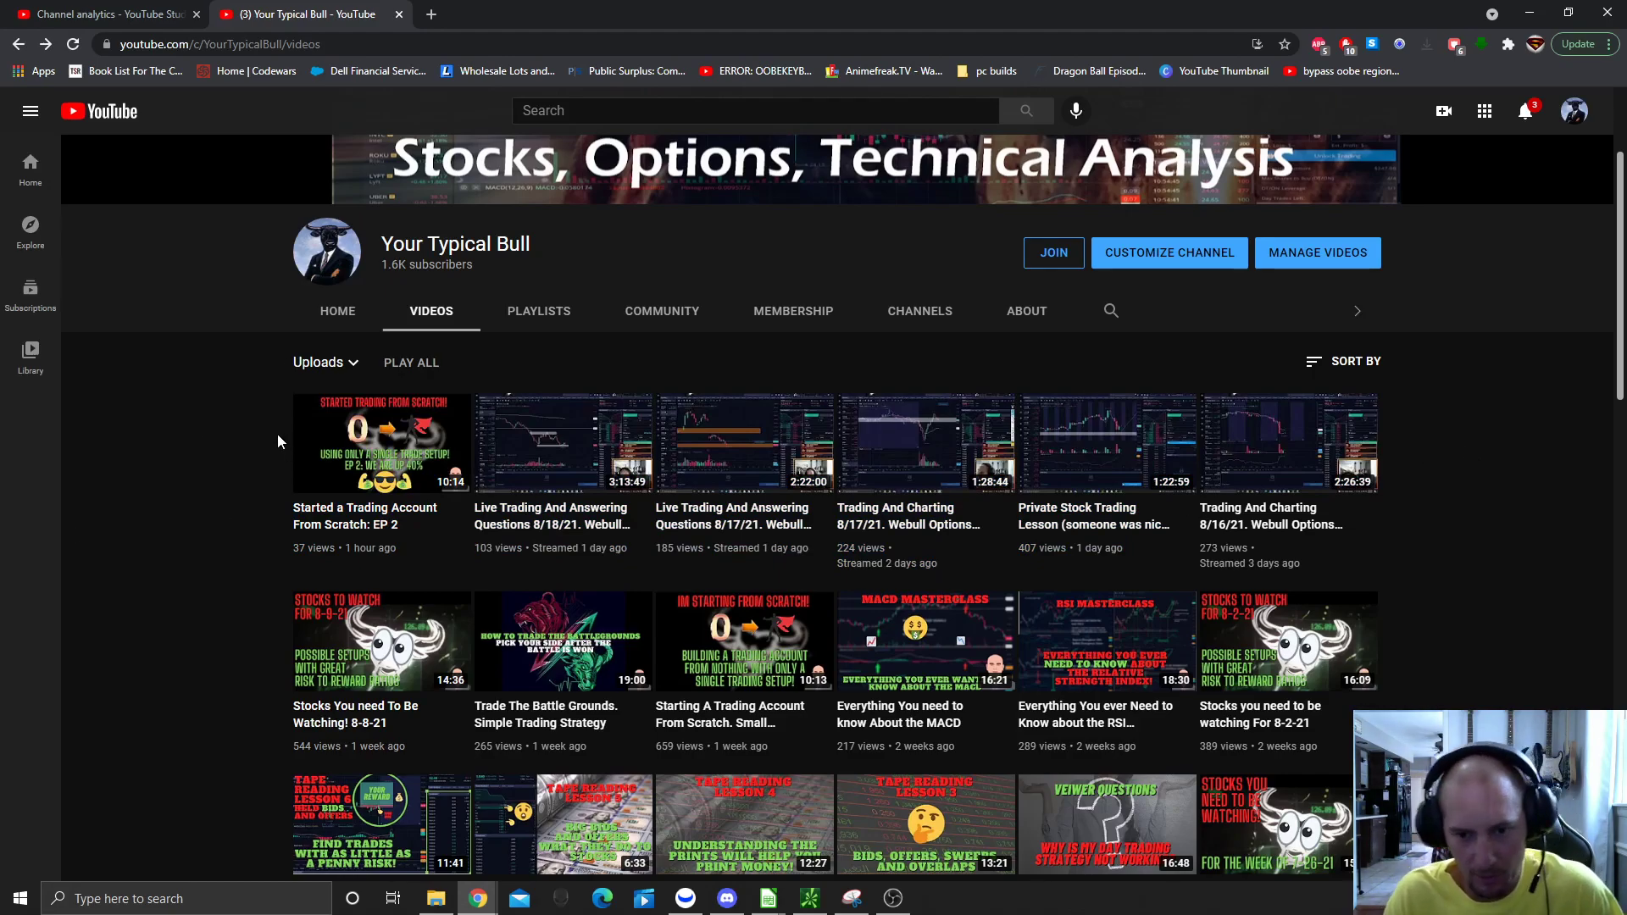
pyautogui.scroll(-1, 241, 426)
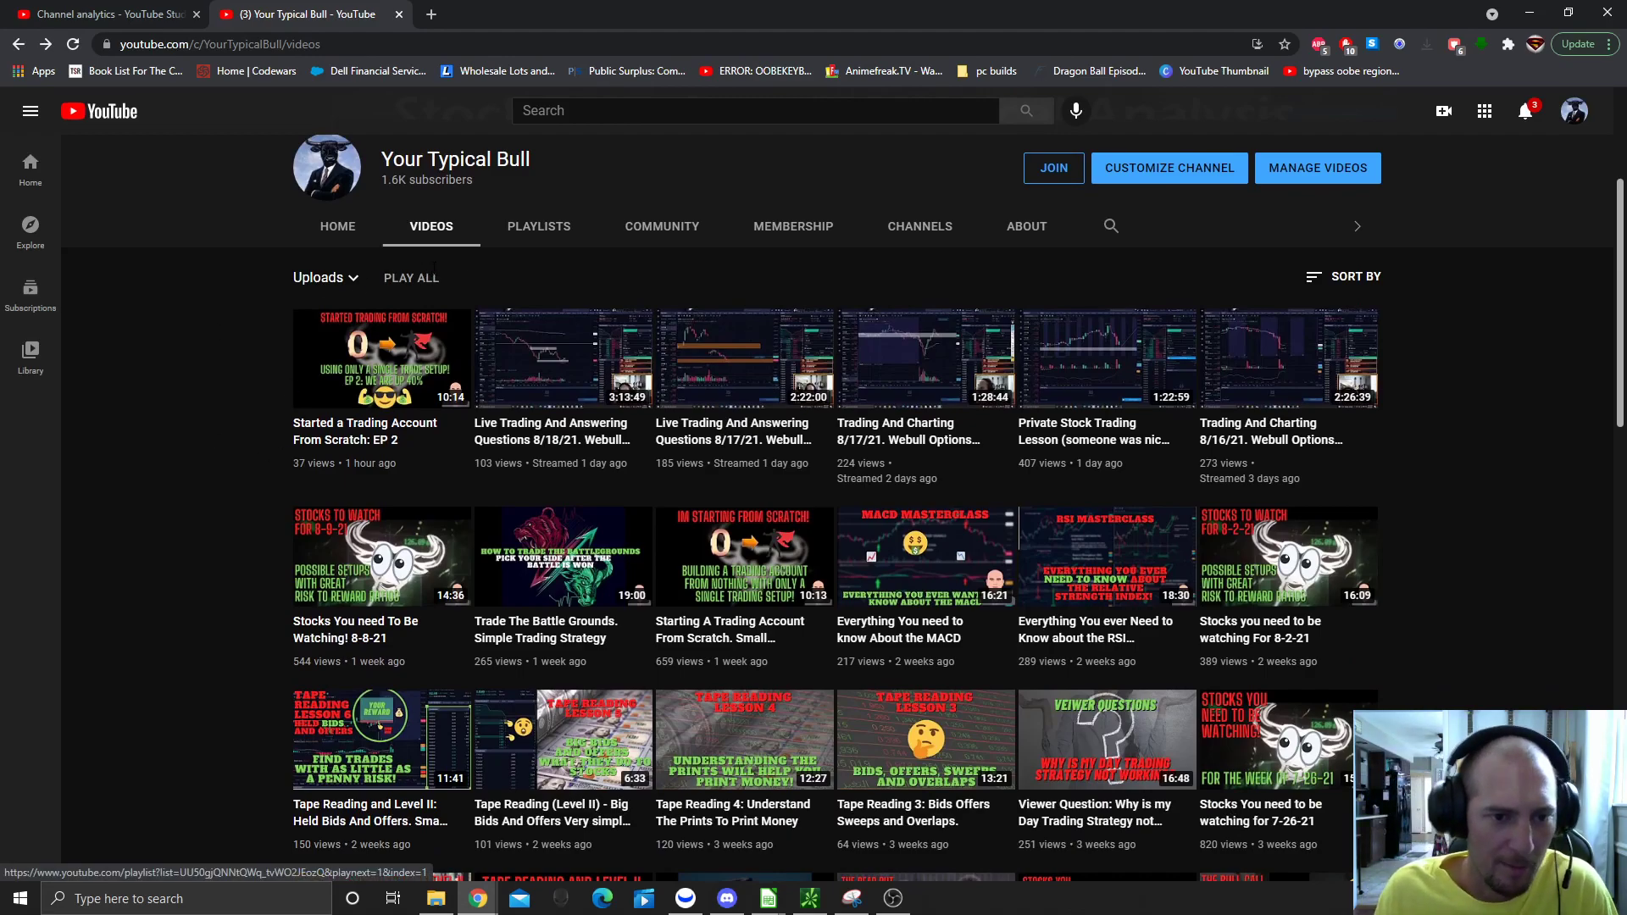
pyautogui.scroll(-1, 1604, 256)
pyautogui.scroll(2, 1577, 305)
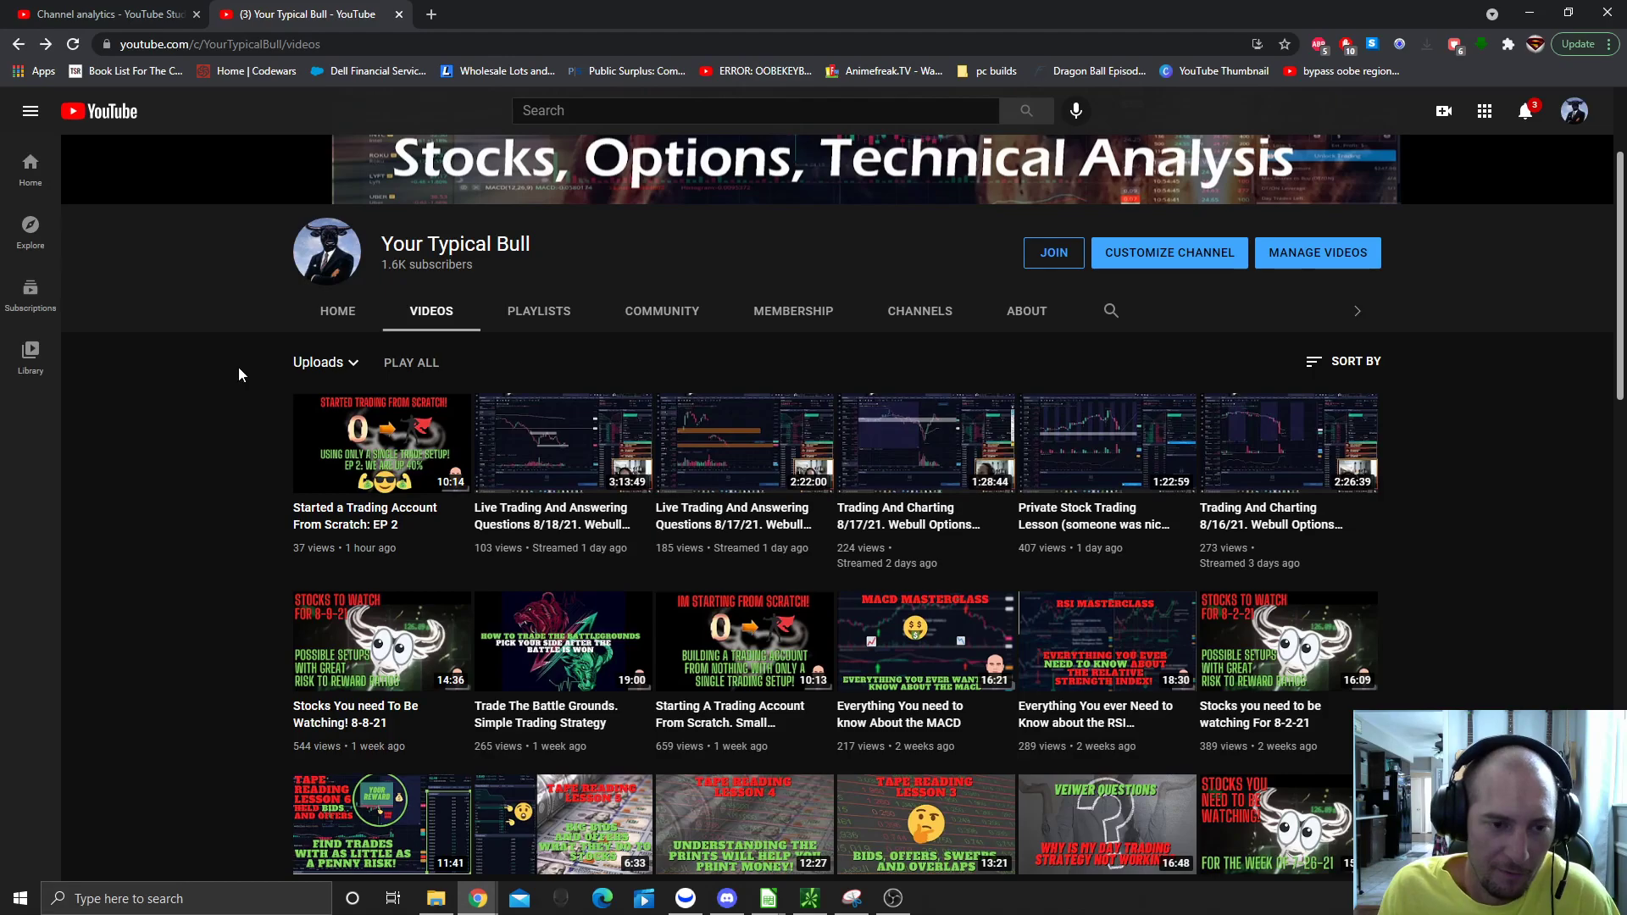
pyautogui.scroll(-1, 242, 370)
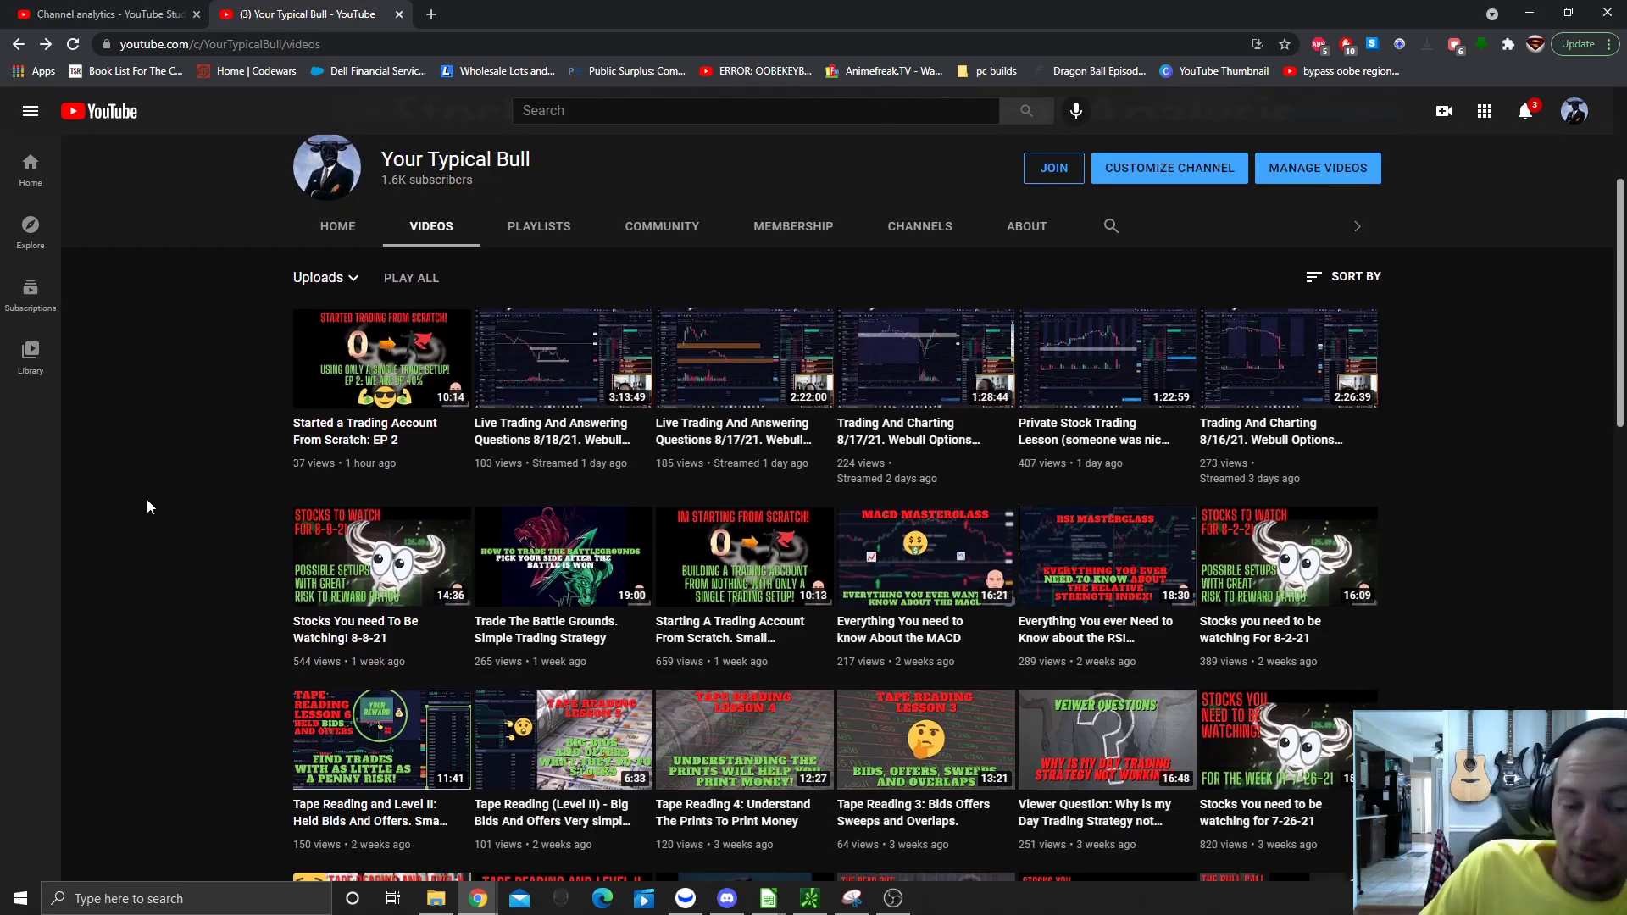
pyautogui.scroll(-1, 156, 427)
pyautogui.scroll(1, 140, 395)
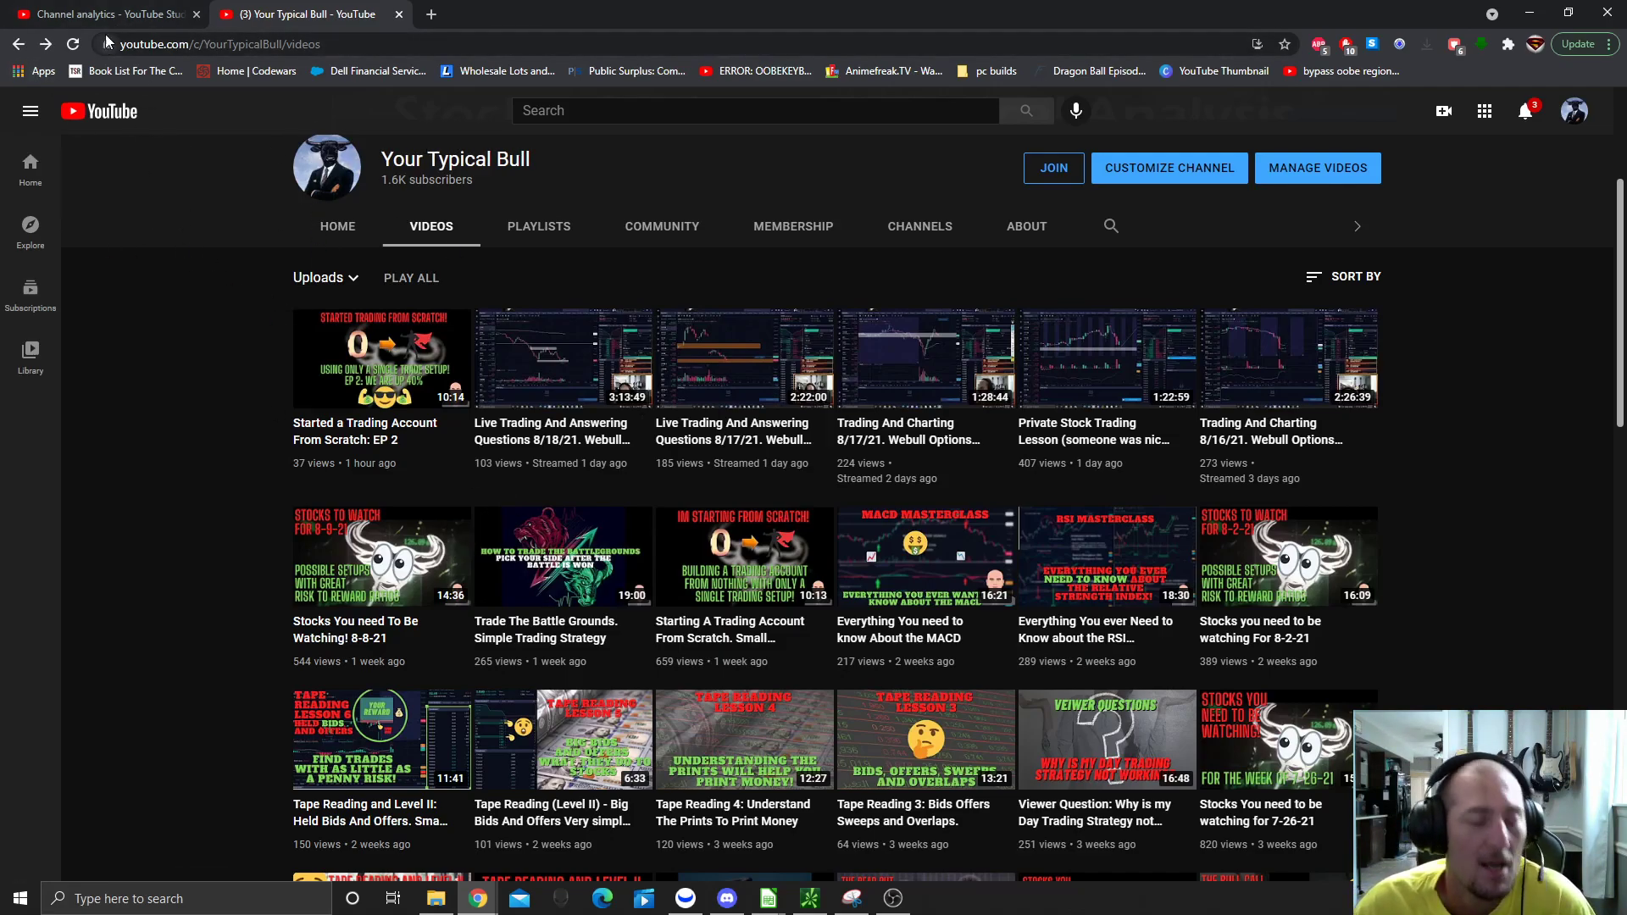
pyautogui.click(127, 14)
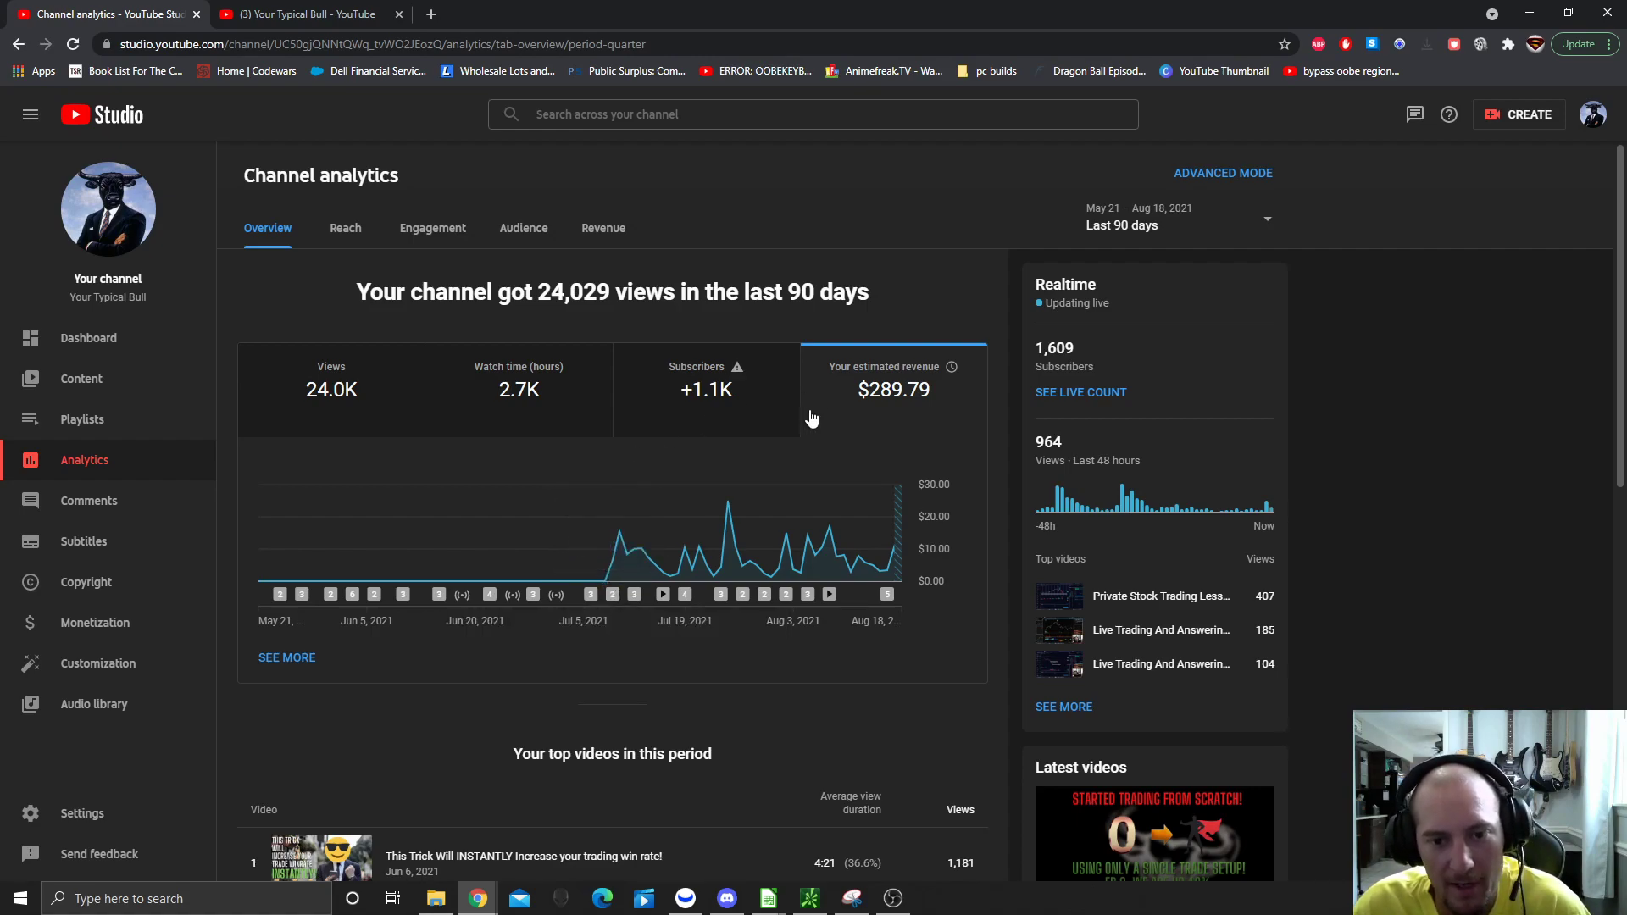
# Step: Highlight the $289.79 estimated revenue and +1.1K subscribers on the Overview cards
pyautogui.moveTo(857, 392); pyautogui.dragTo(927, 396)
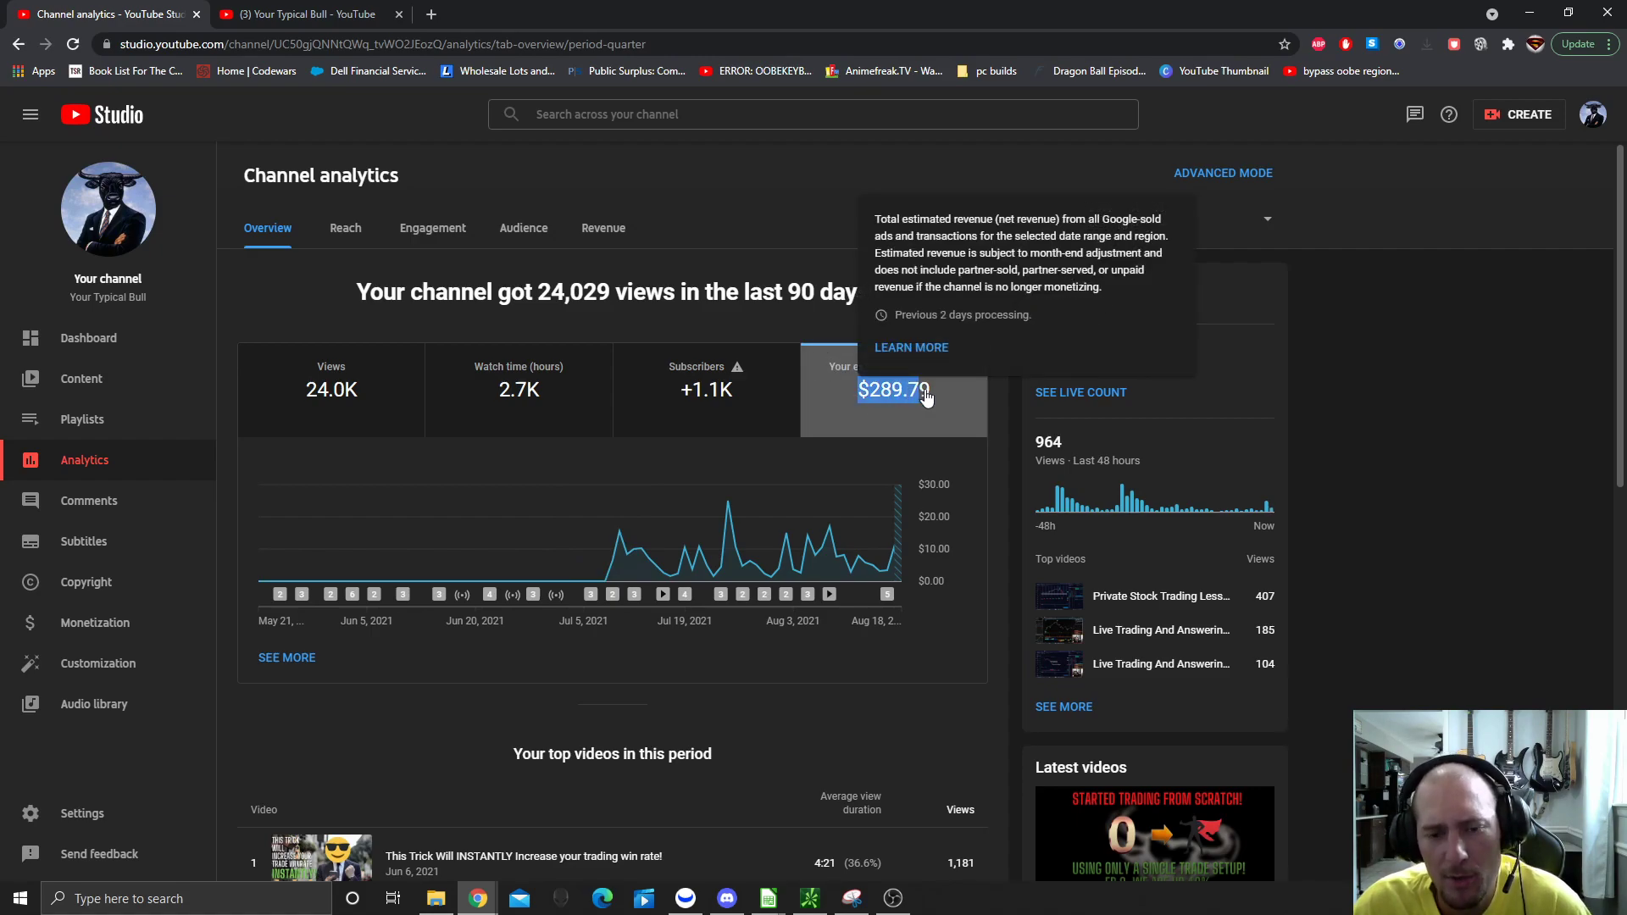
pyautogui.click(1573, 479)
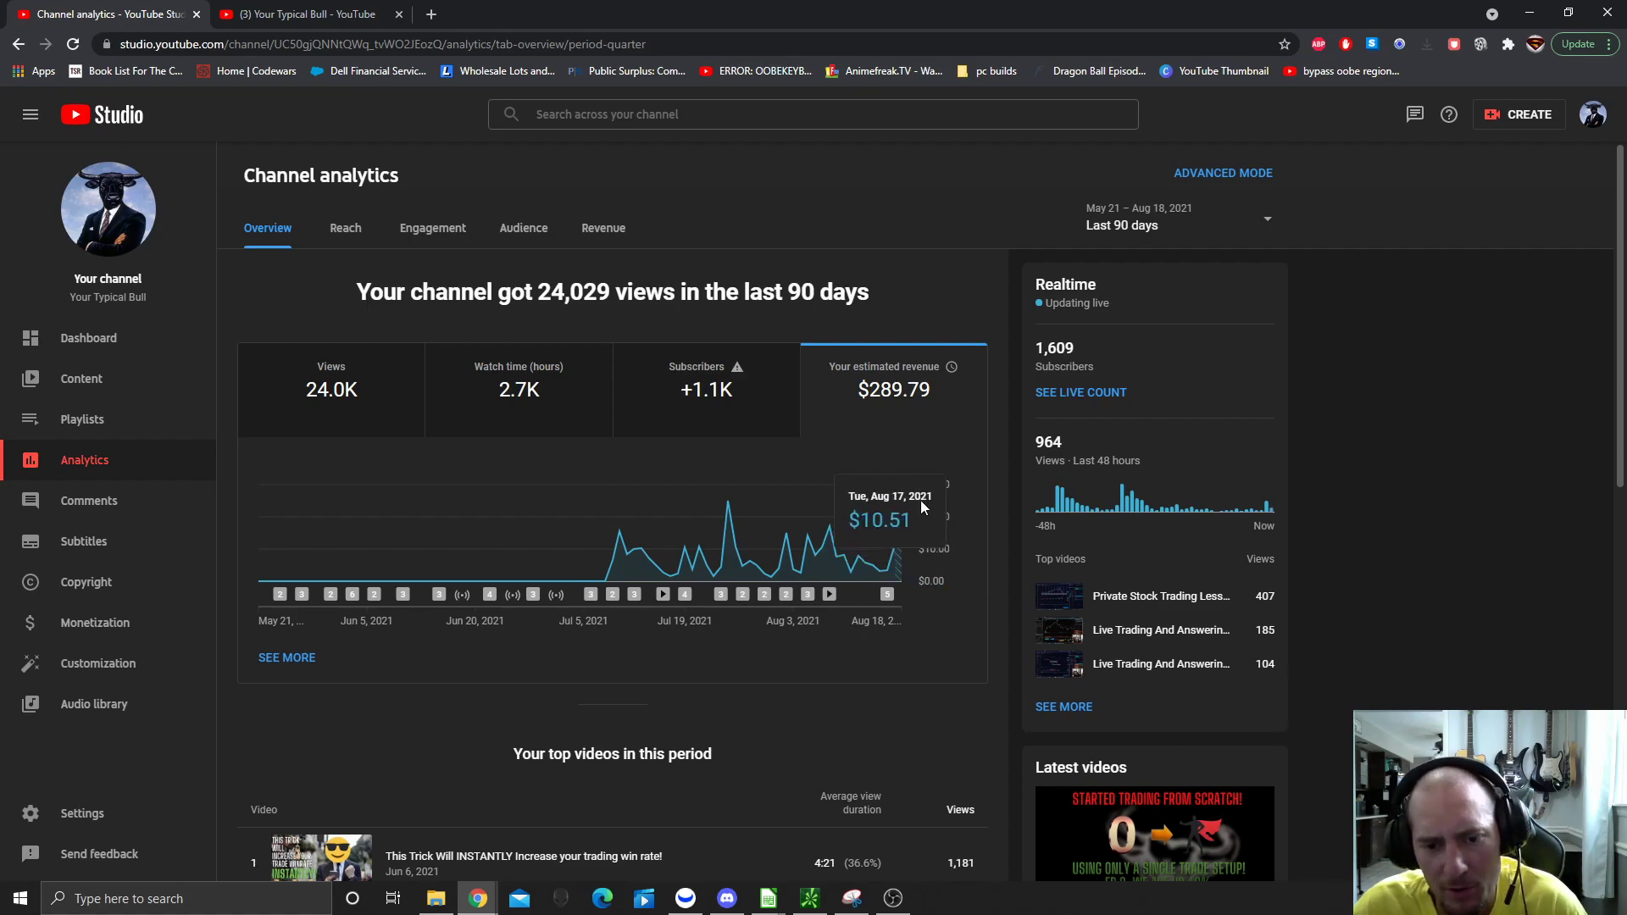
pyautogui.scroll(-1, 871, 637)
pyautogui.scroll(1, 871, 636)
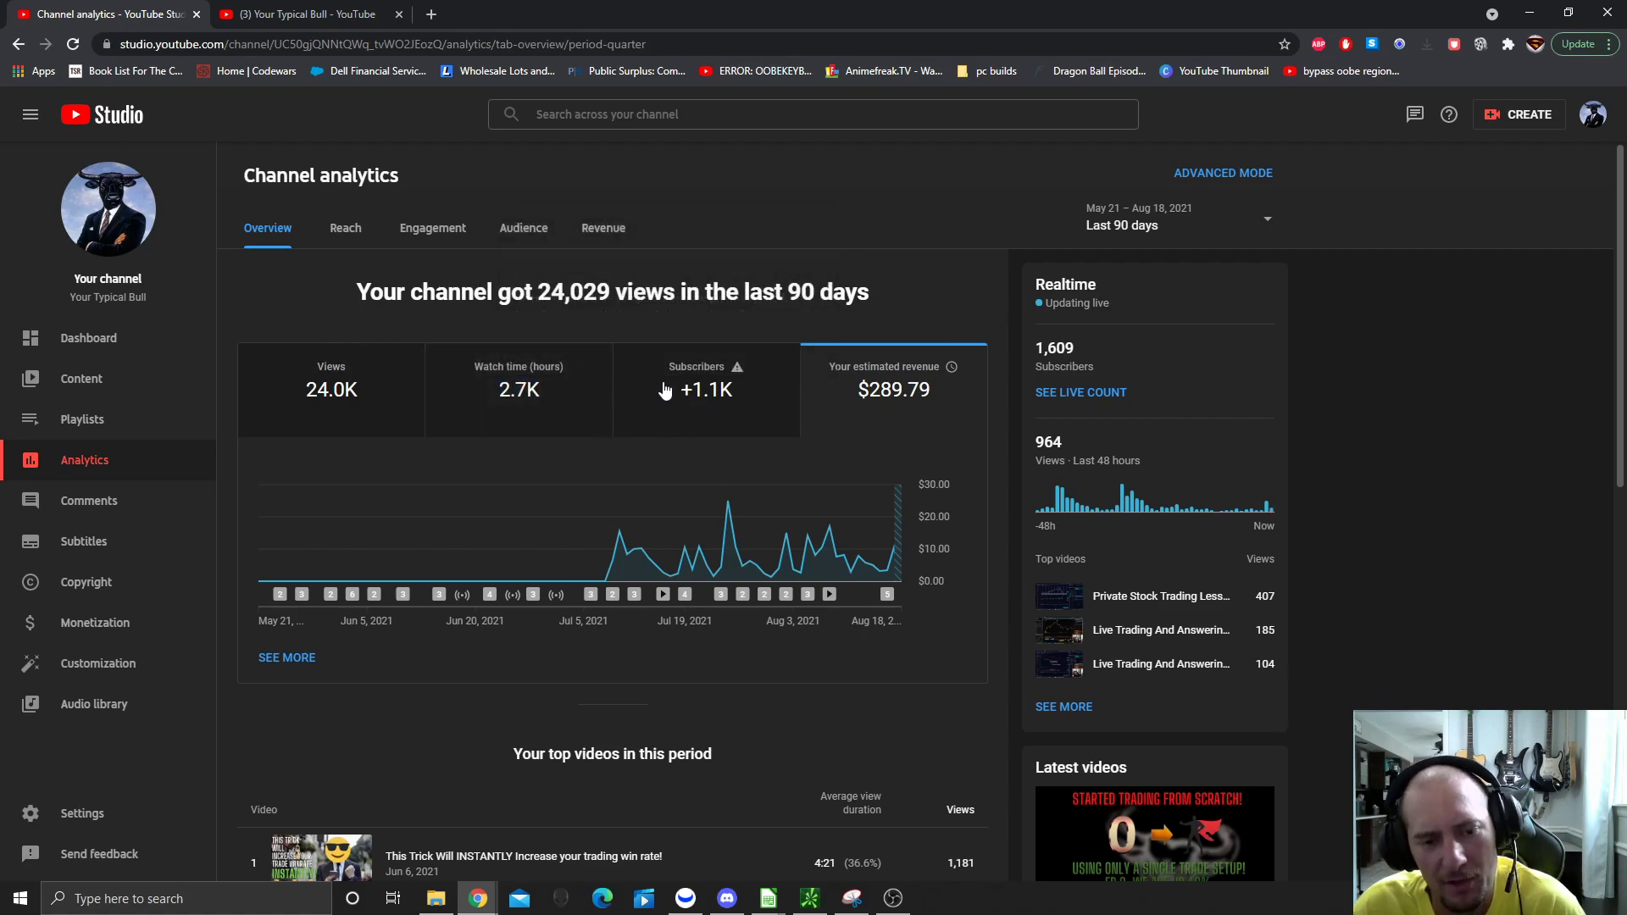
pyautogui.moveTo(674, 390); pyautogui.dragTo(750, 381)
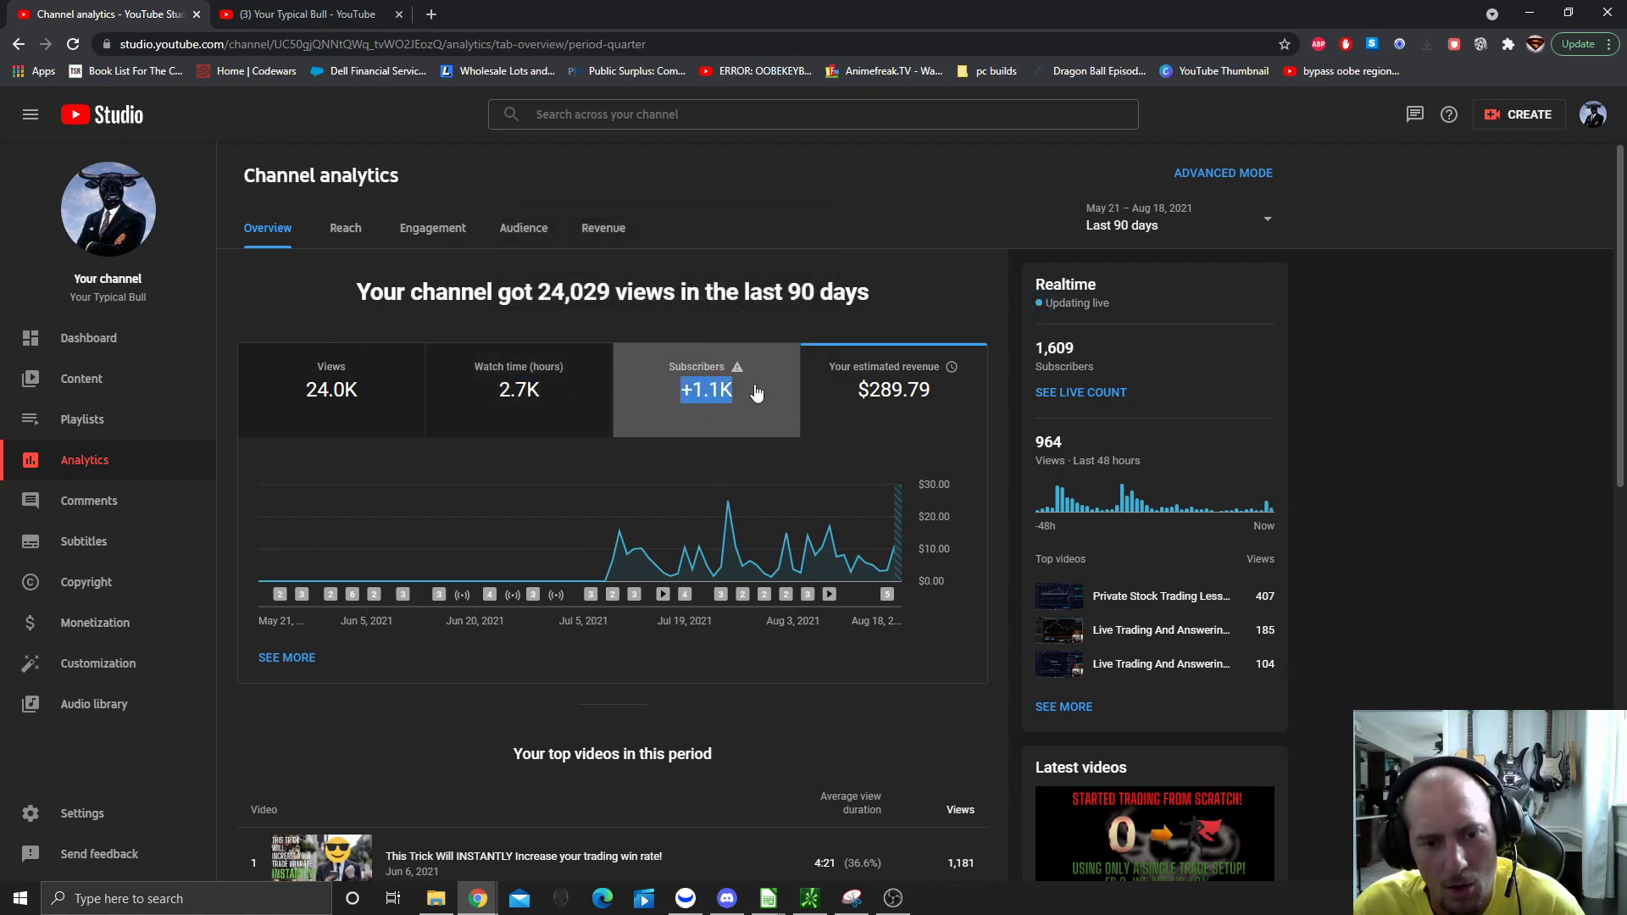
pyautogui.click(744, 463)
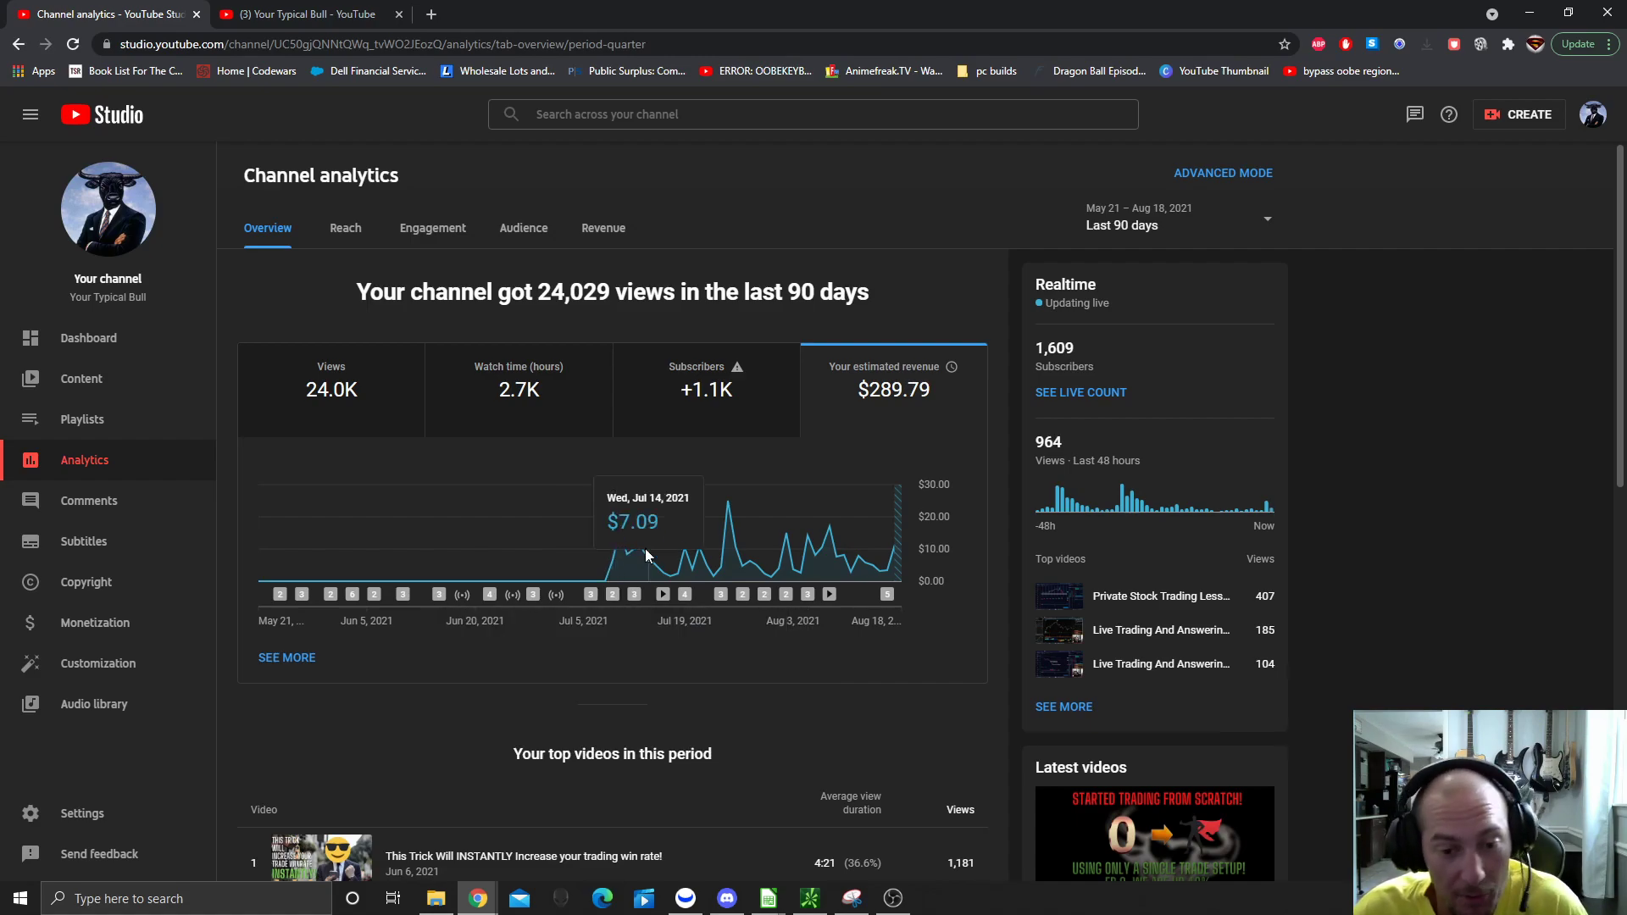
pyautogui.moveTo(722, 593)
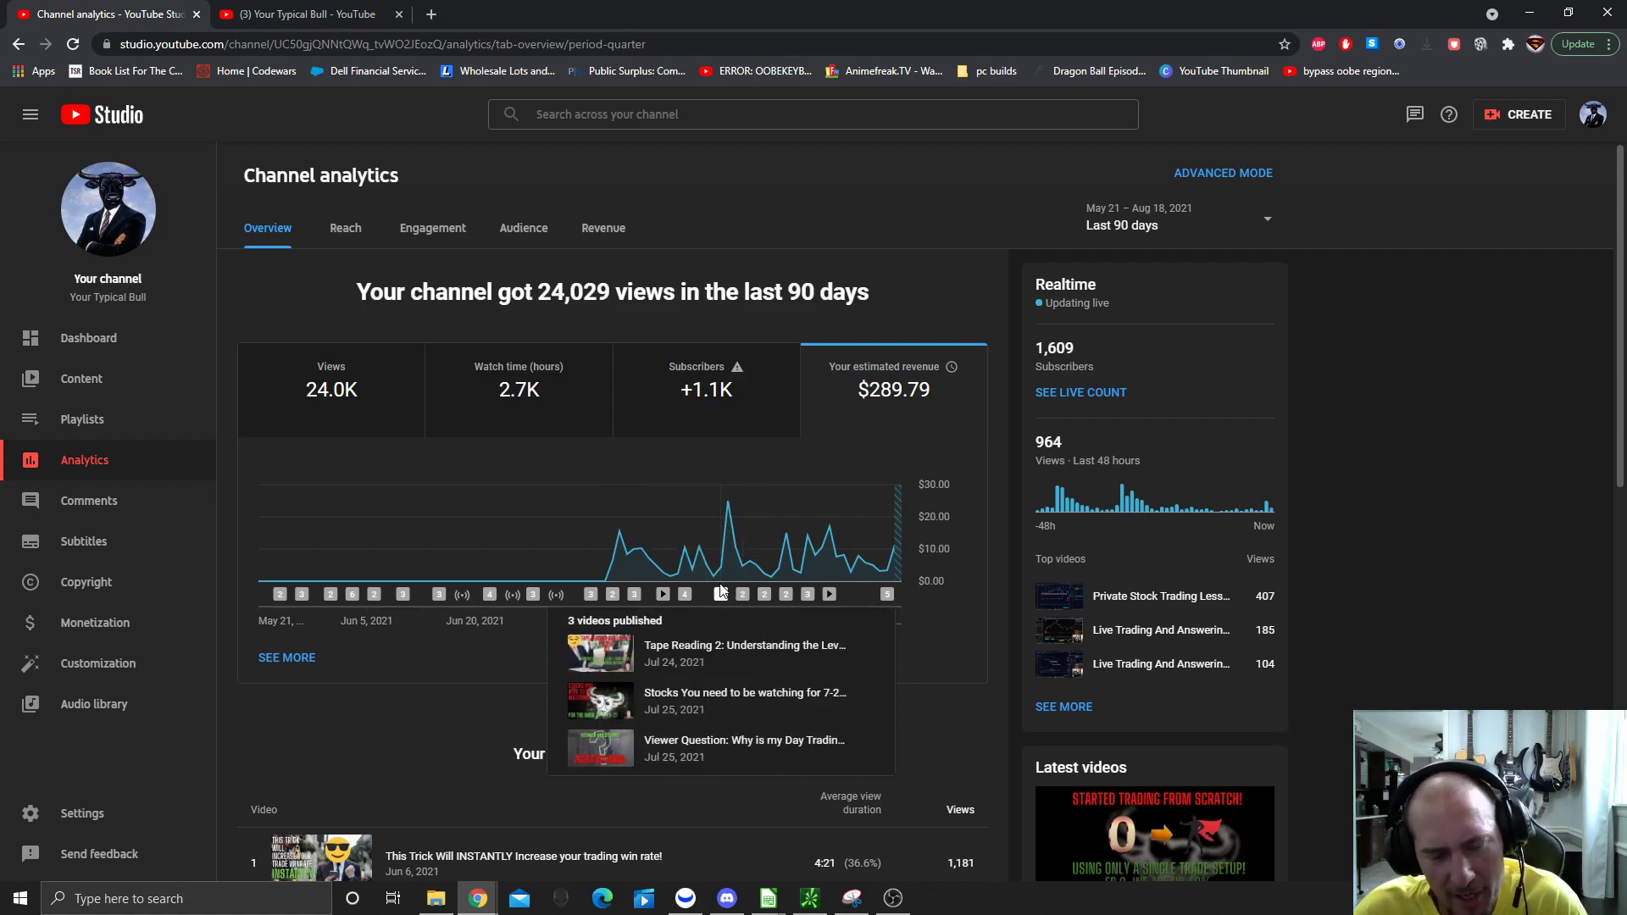
pyautogui.scroll(-1, 479, 521)
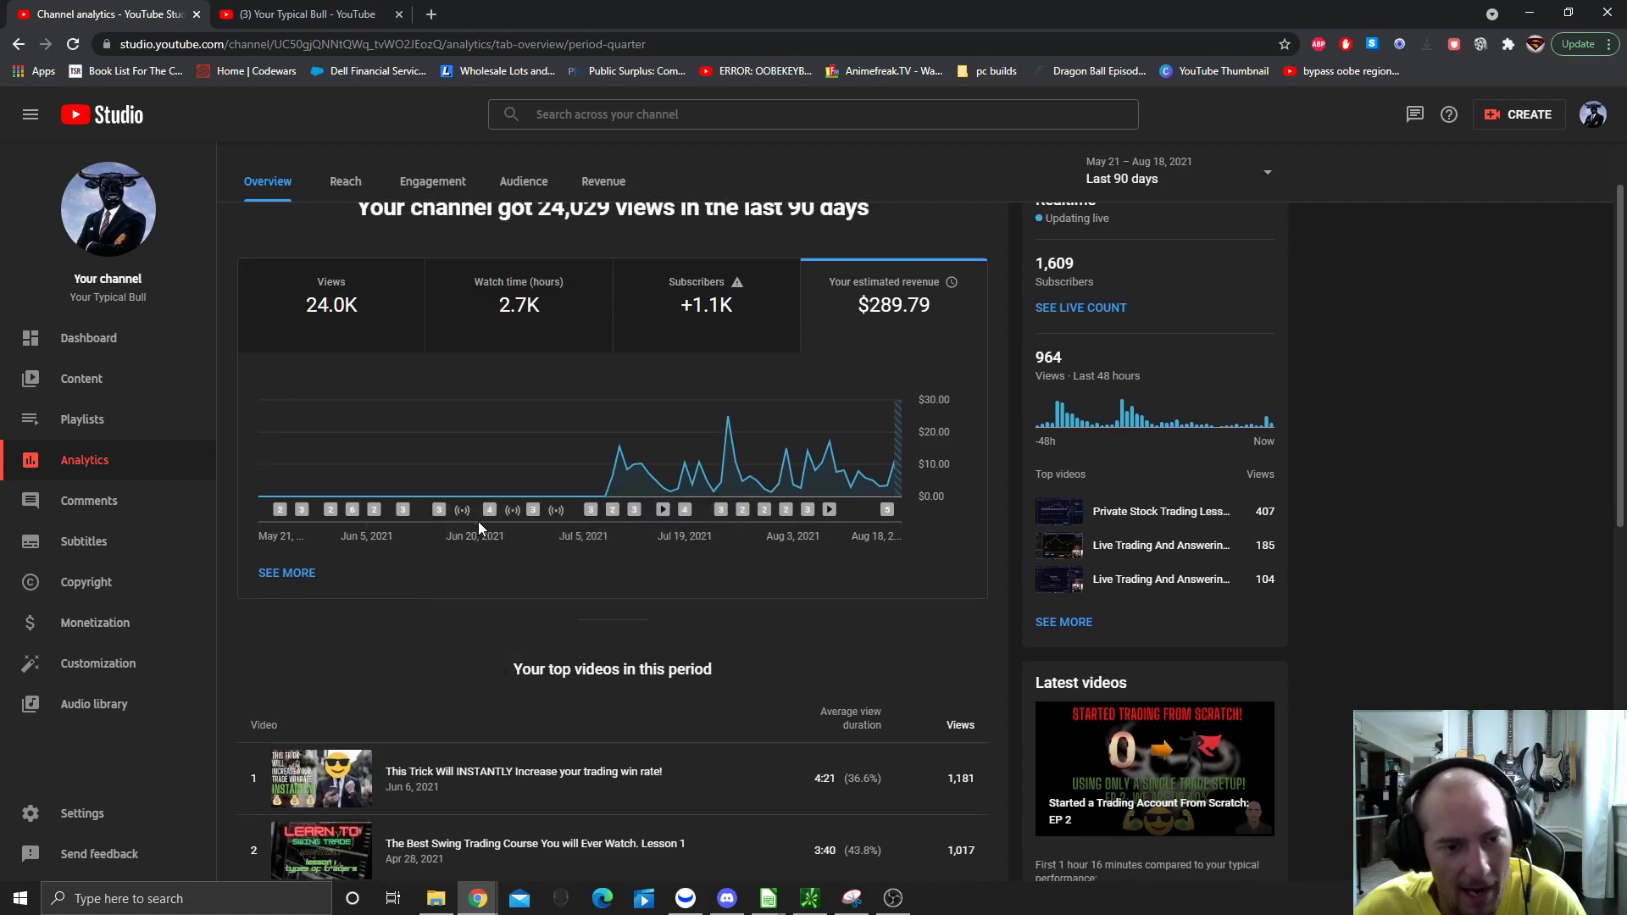
pyautogui.scroll(1, 497, 597)
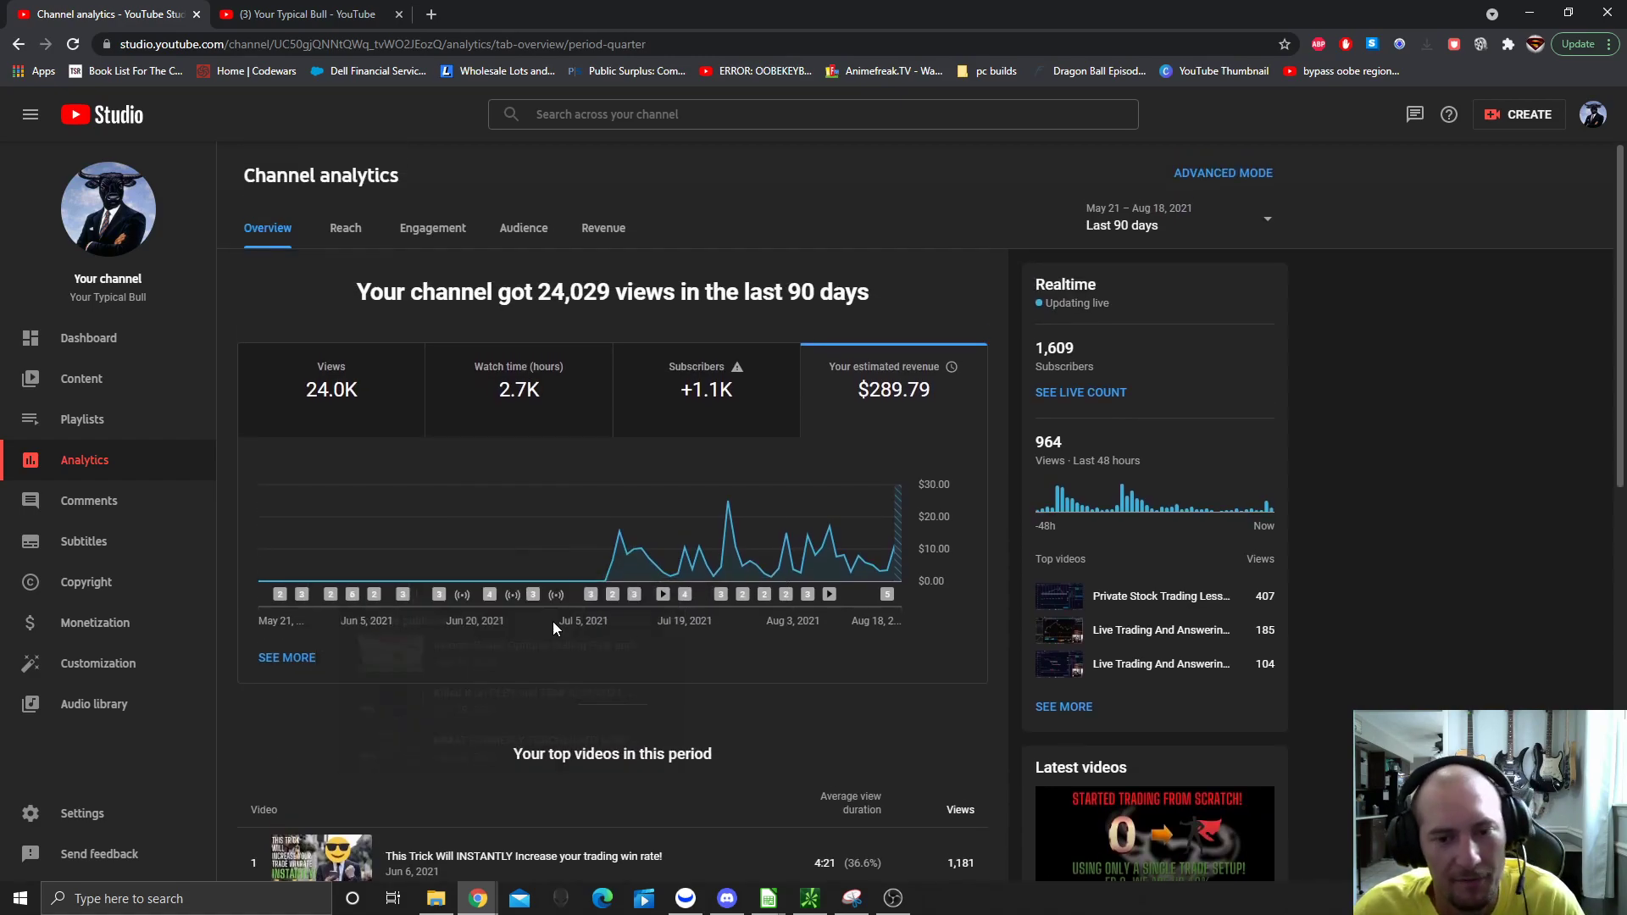
pyautogui.scroll(-1, 545, 619)
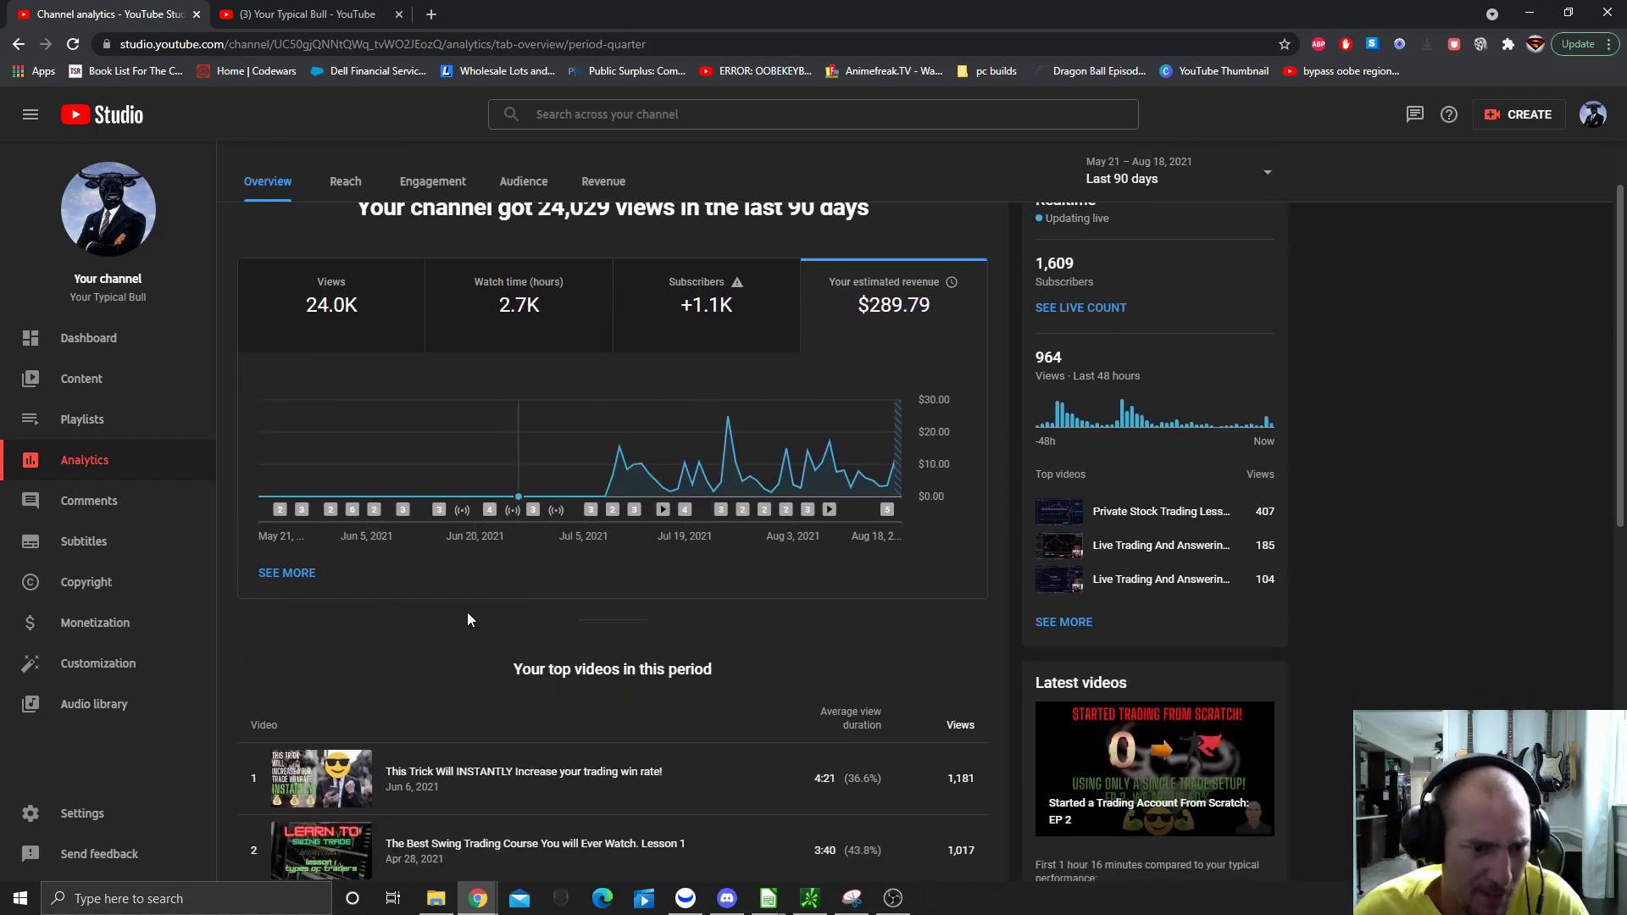
pyautogui.scroll(-1, 453, 611)
pyautogui.scroll(-2, 471, 559)
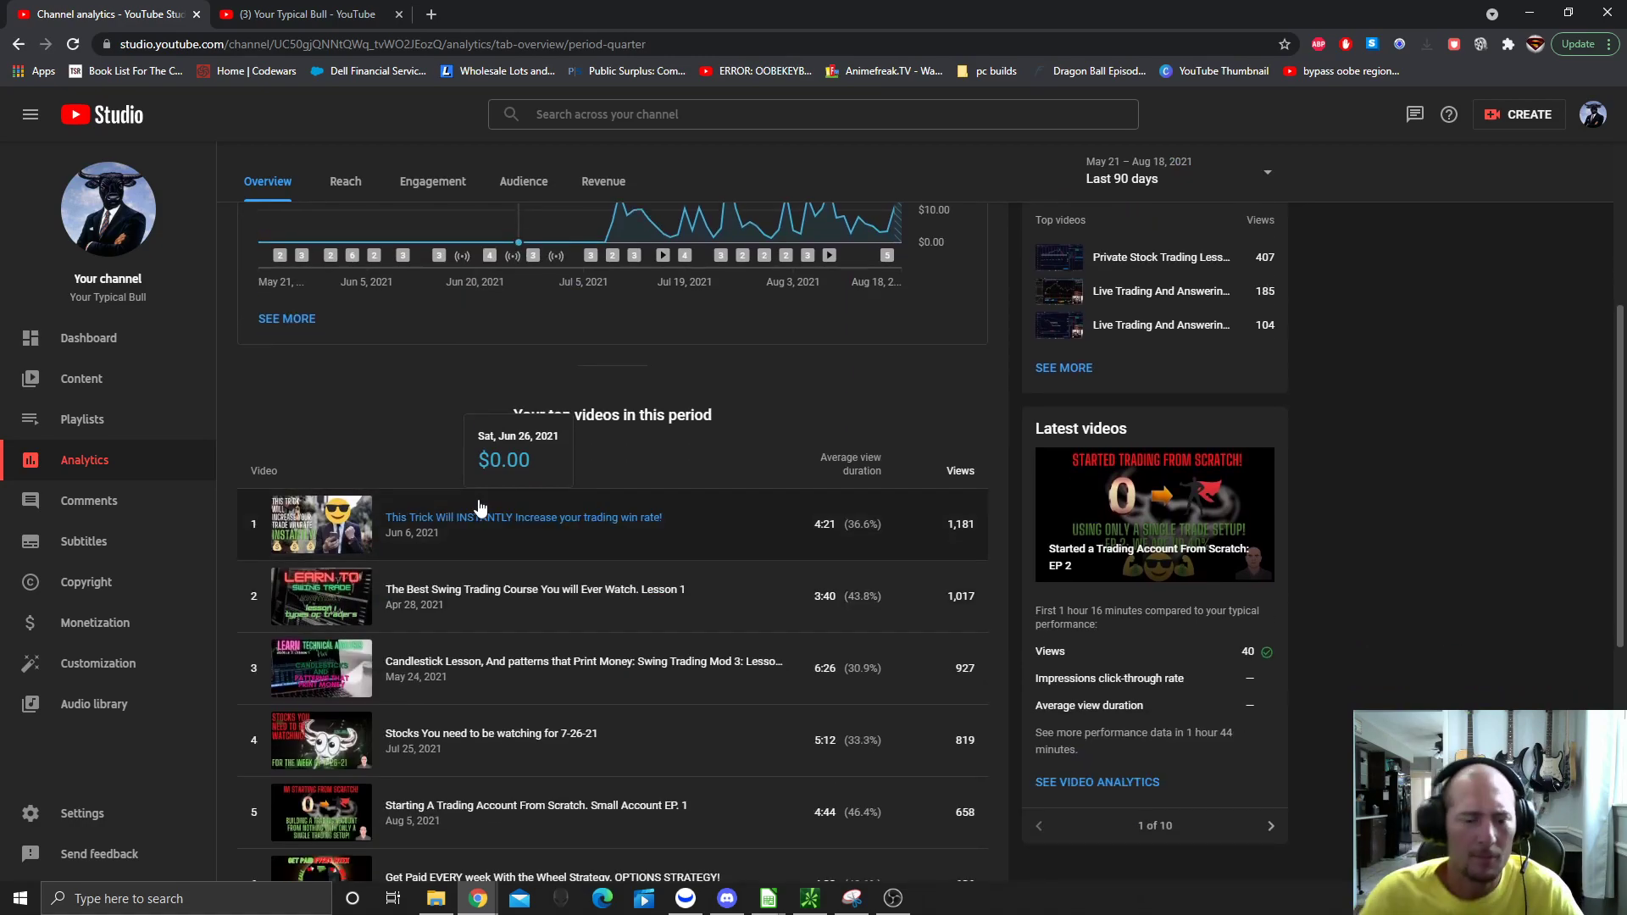
pyautogui.scroll(3, 782, 448)
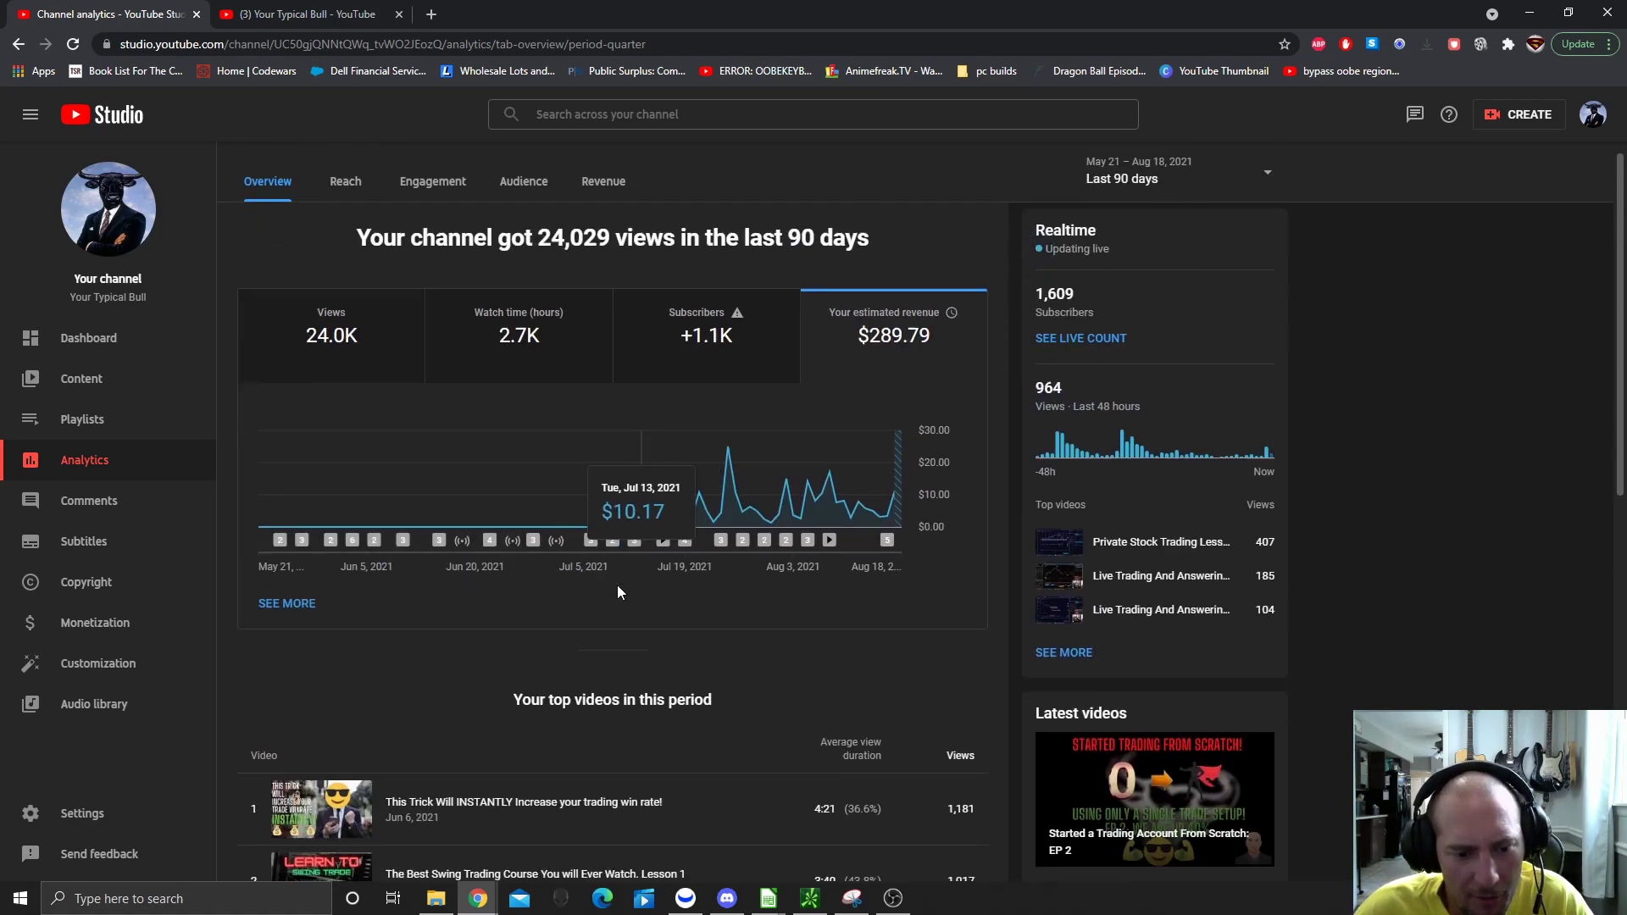
pyautogui.scroll(-1, 688, 503)
pyautogui.scroll(-2, 584, 573)
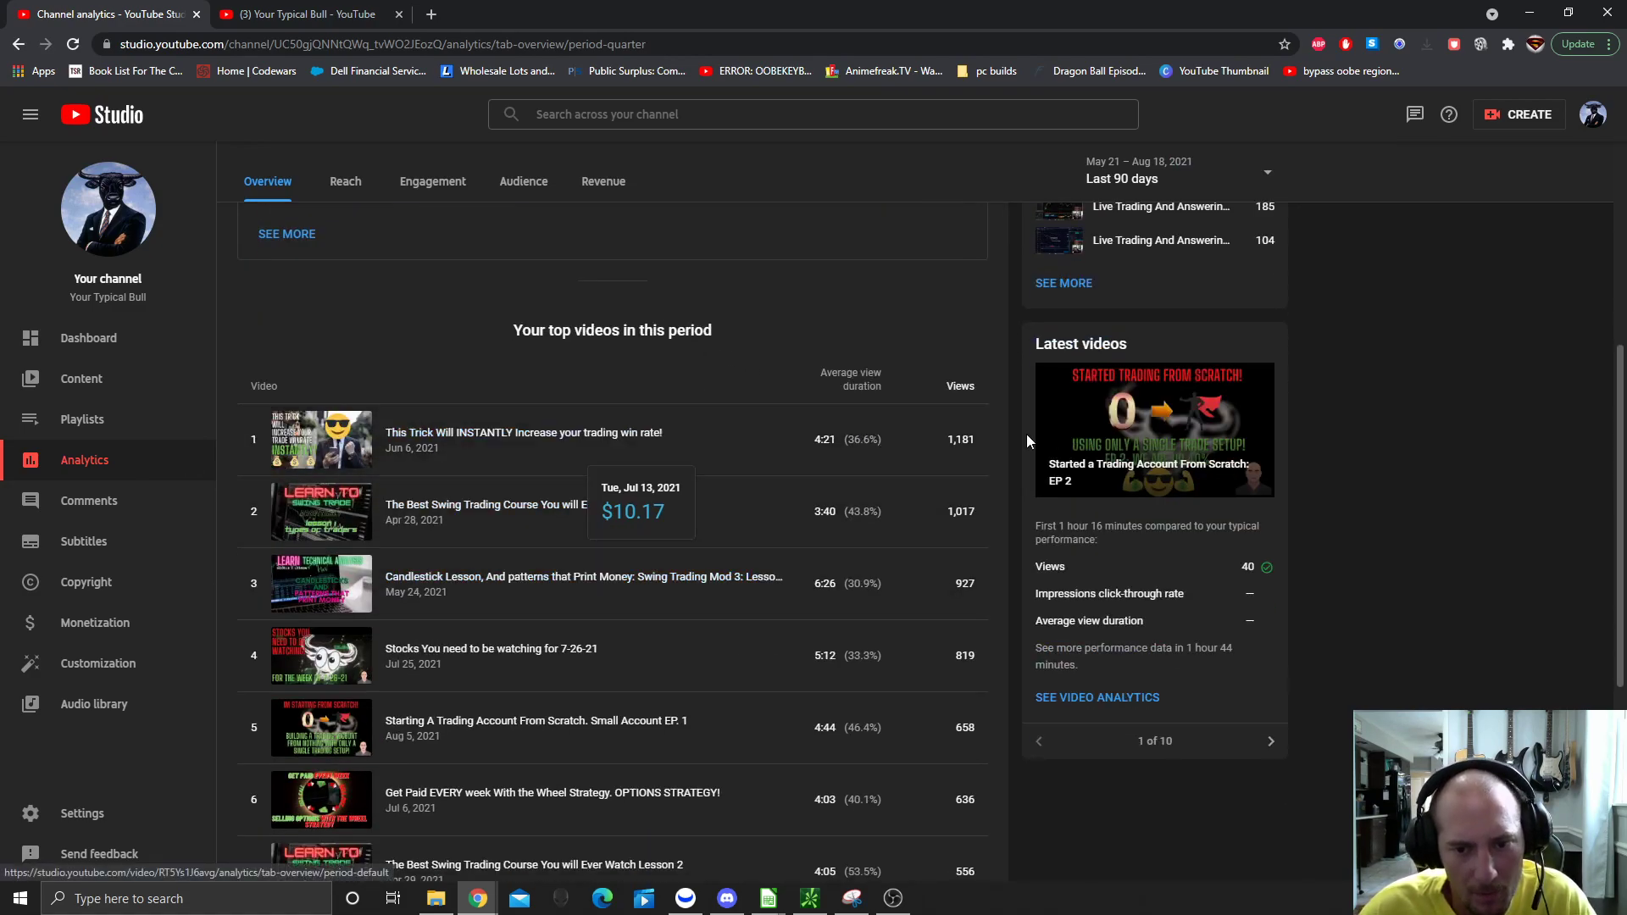
# Step: Open video analytics for 'This Trick Will INSTANTLY Increase your trading win rate!'
pyautogui.click(355, 434)
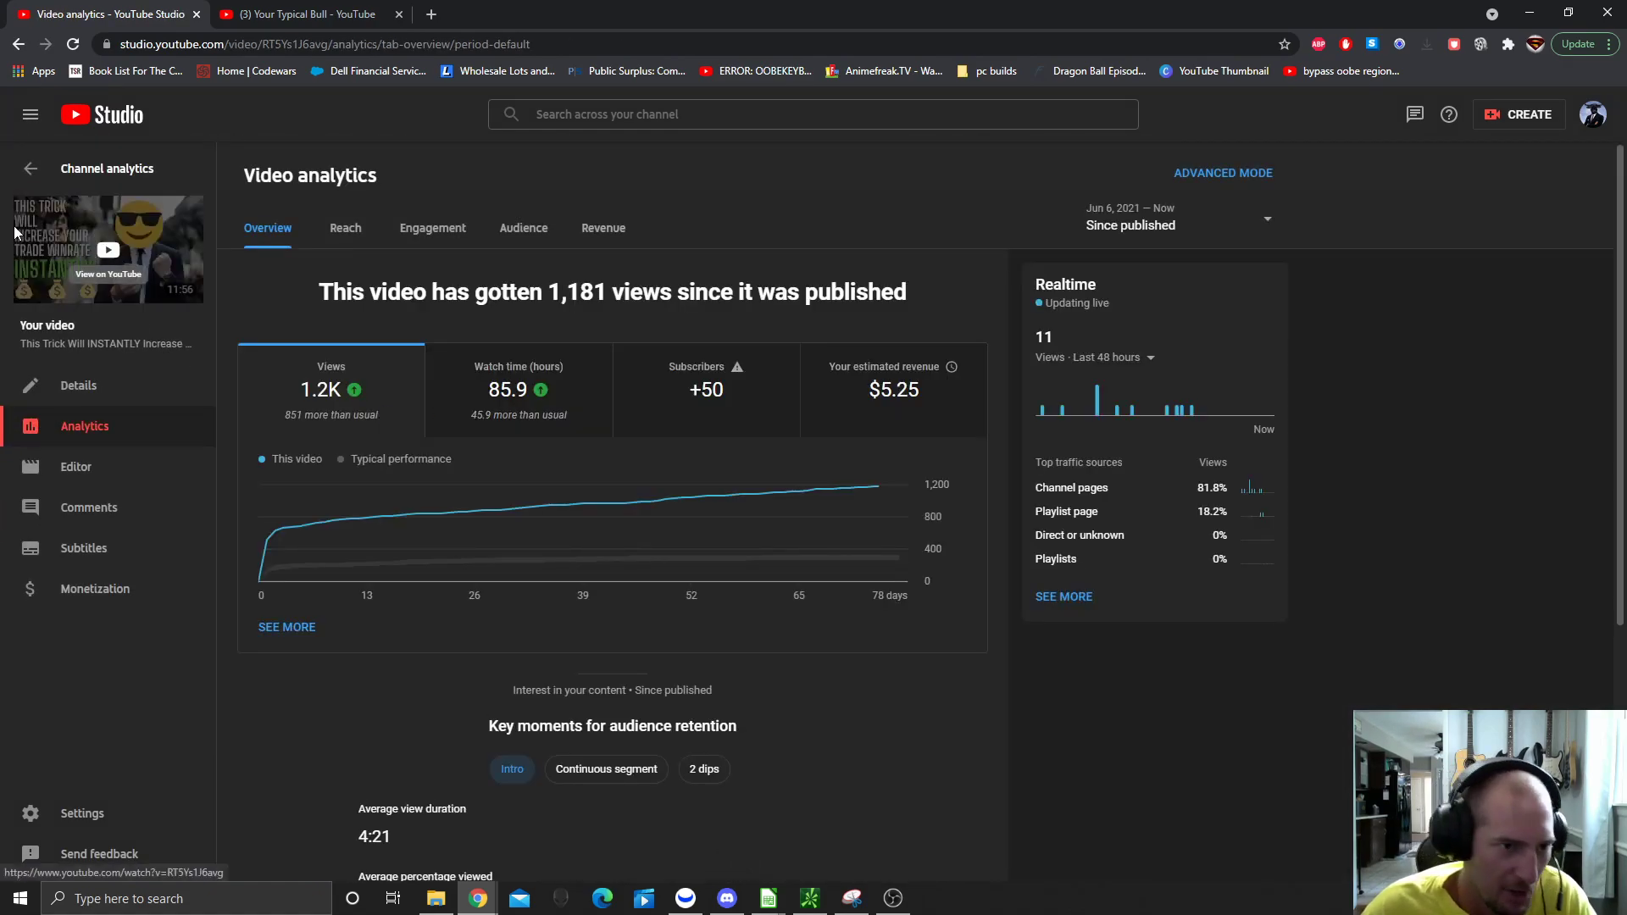
pyautogui.moveTo(108, 248)
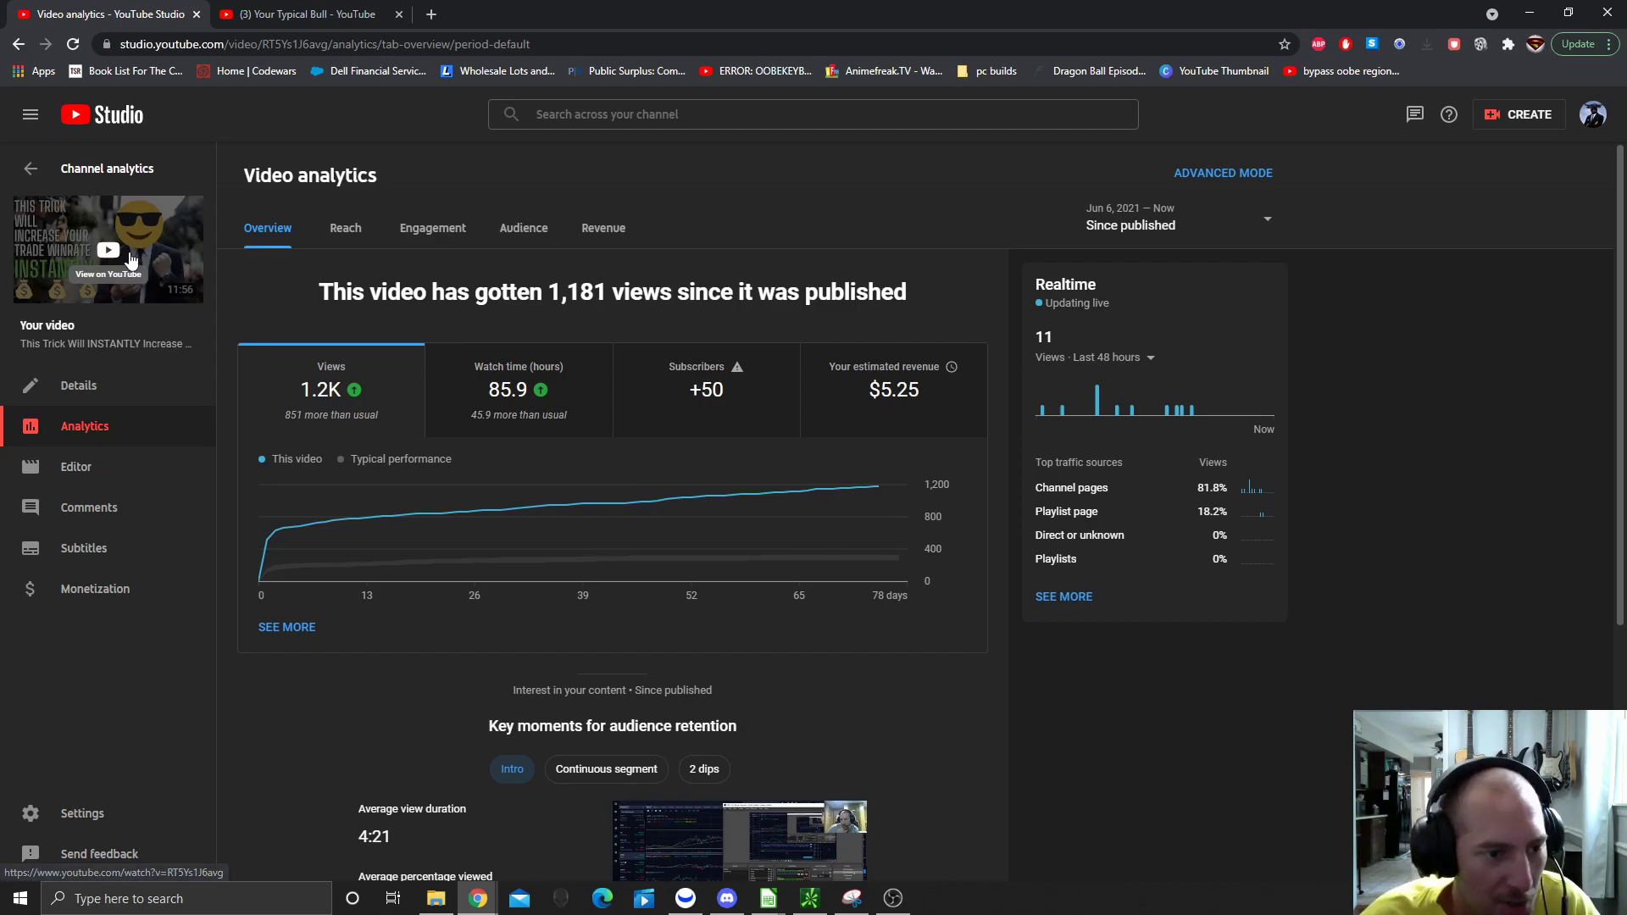
pyautogui.scroll(-1, 378, 345)
pyautogui.scroll(-1, 287, 310)
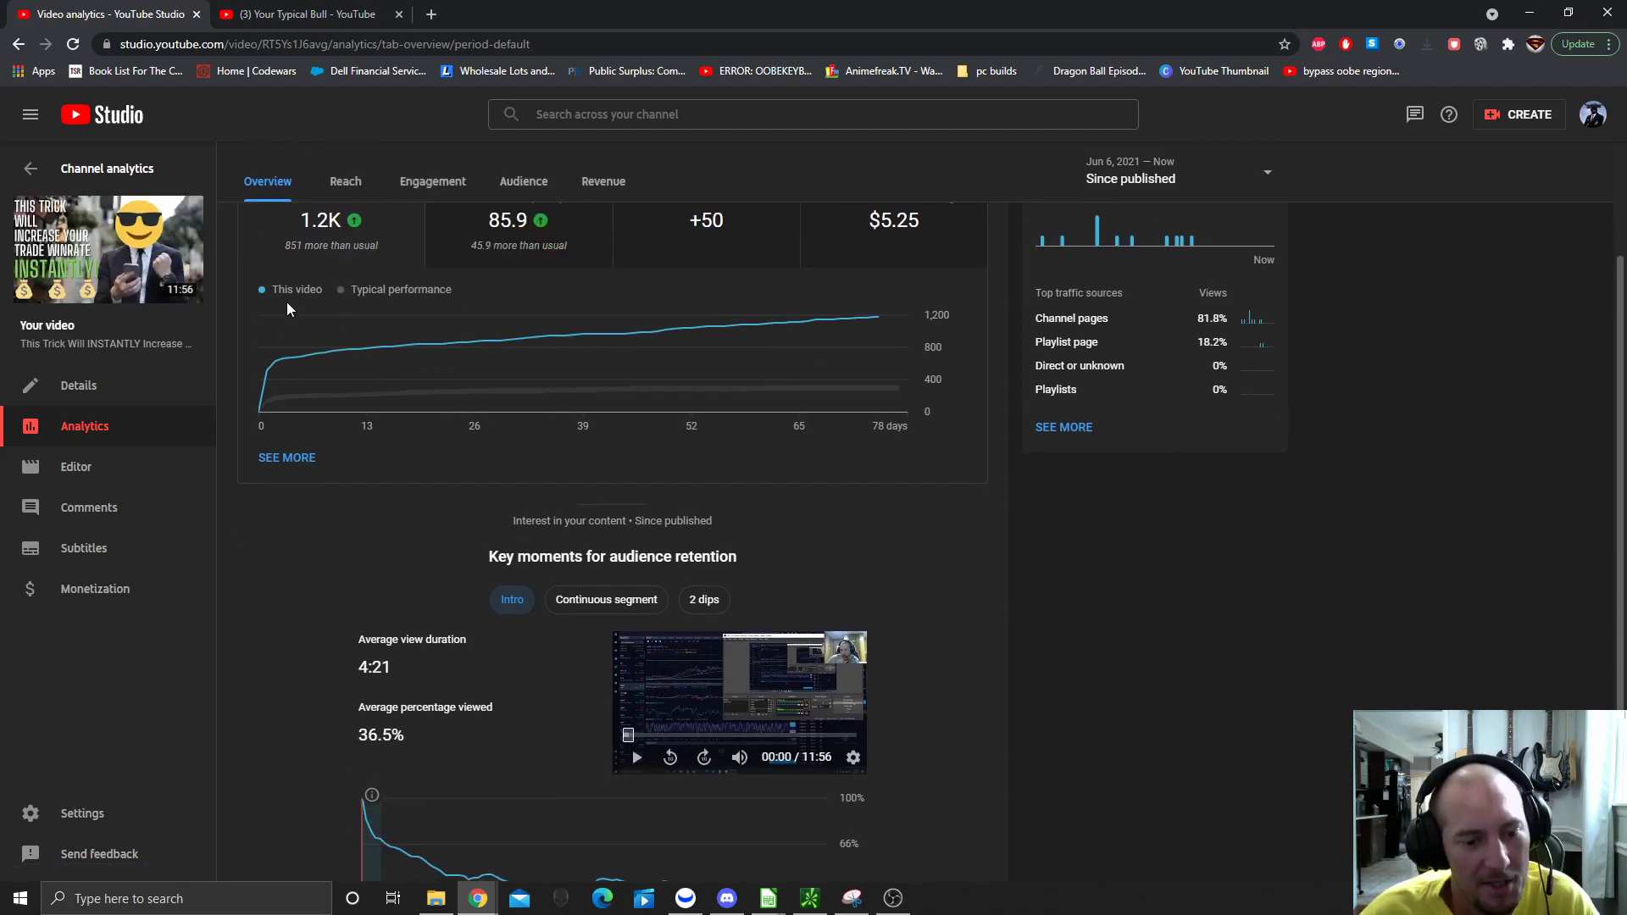
pyautogui.scroll(2, 224, 320)
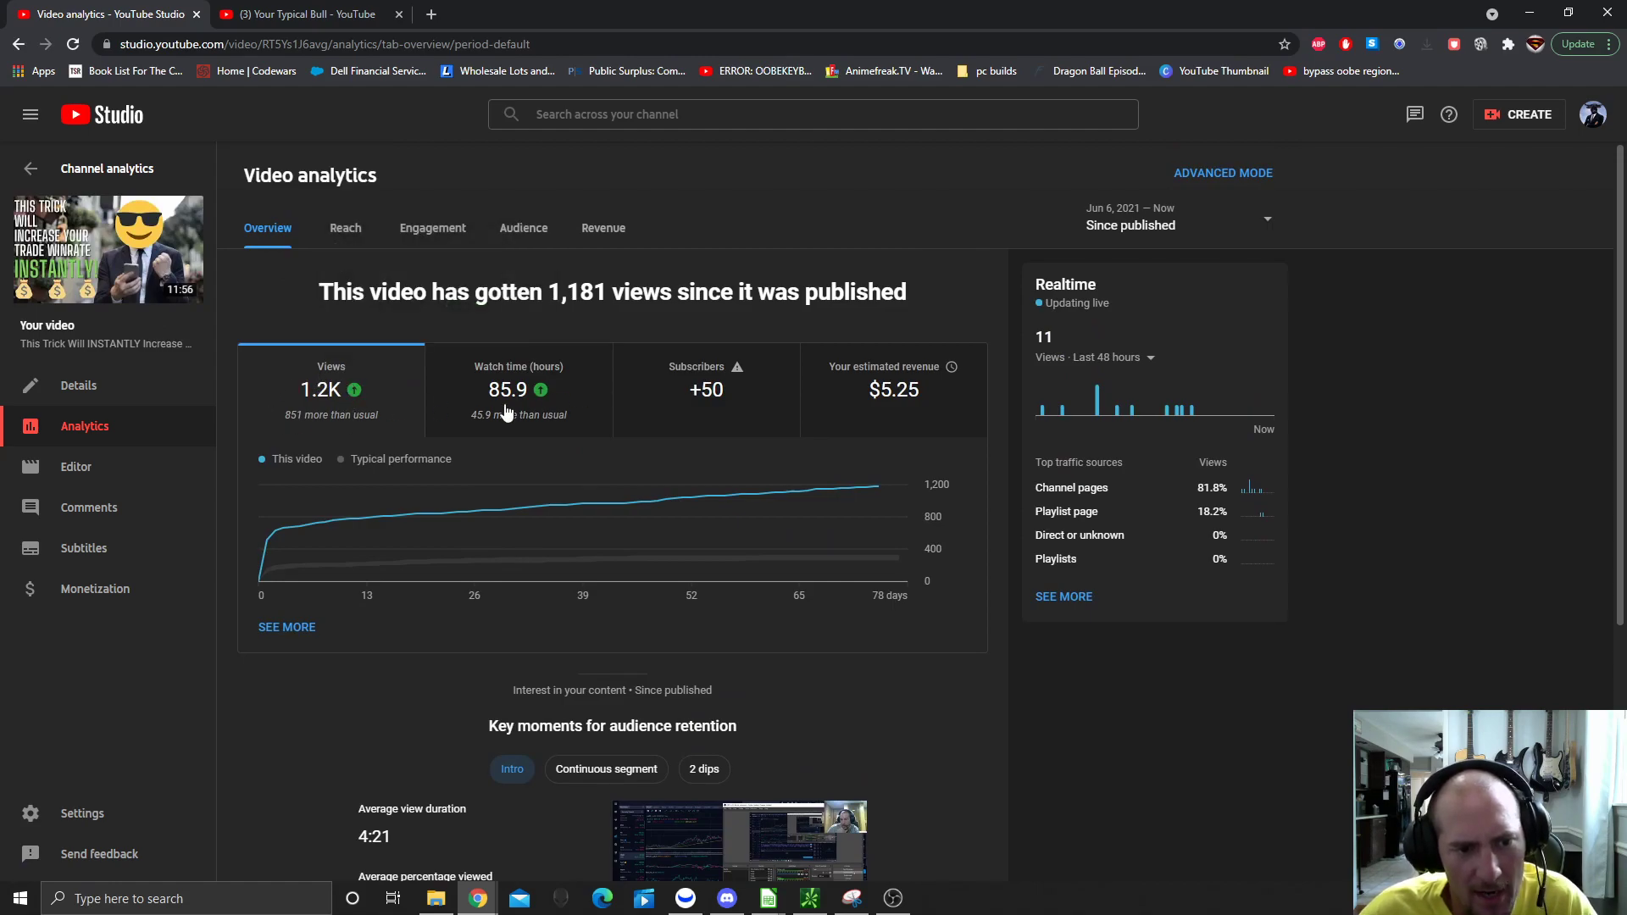
# Step: Highlight the video's watch time and revenue figures, then go back to channel analytics
pyautogui.moveTo(481, 382); pyautogui.dragTo(575, 482)
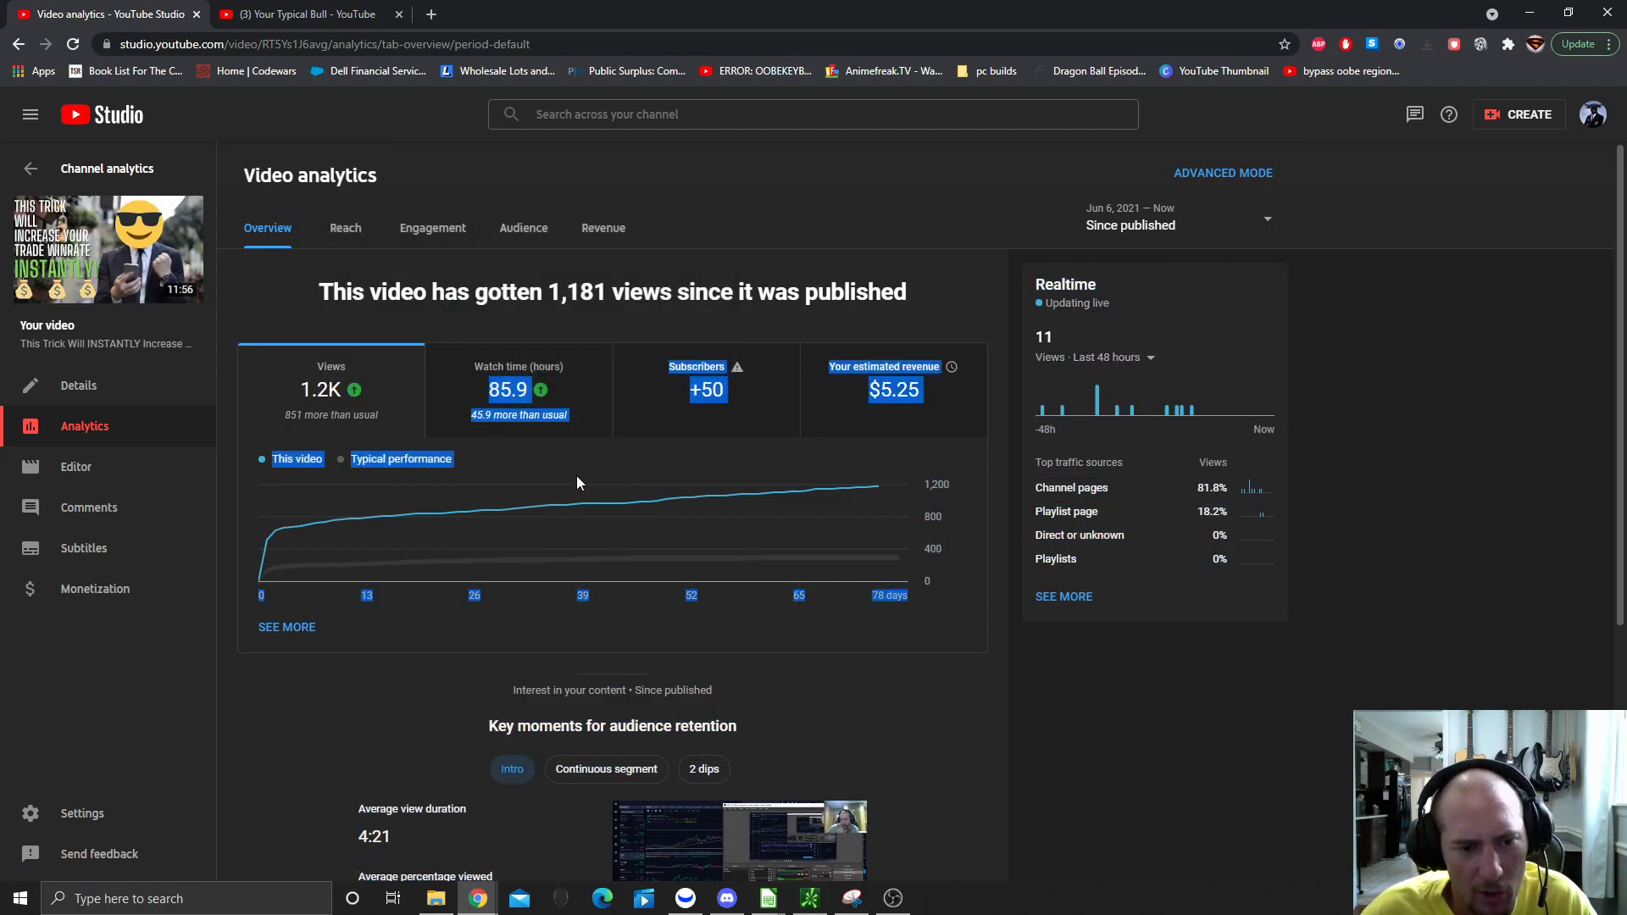
pyautogui.click(515, 418)
# Step: Return to the Overview and open the full top-videos report via SEE MORE
pyautogui.hotkey('alt', 'Left')
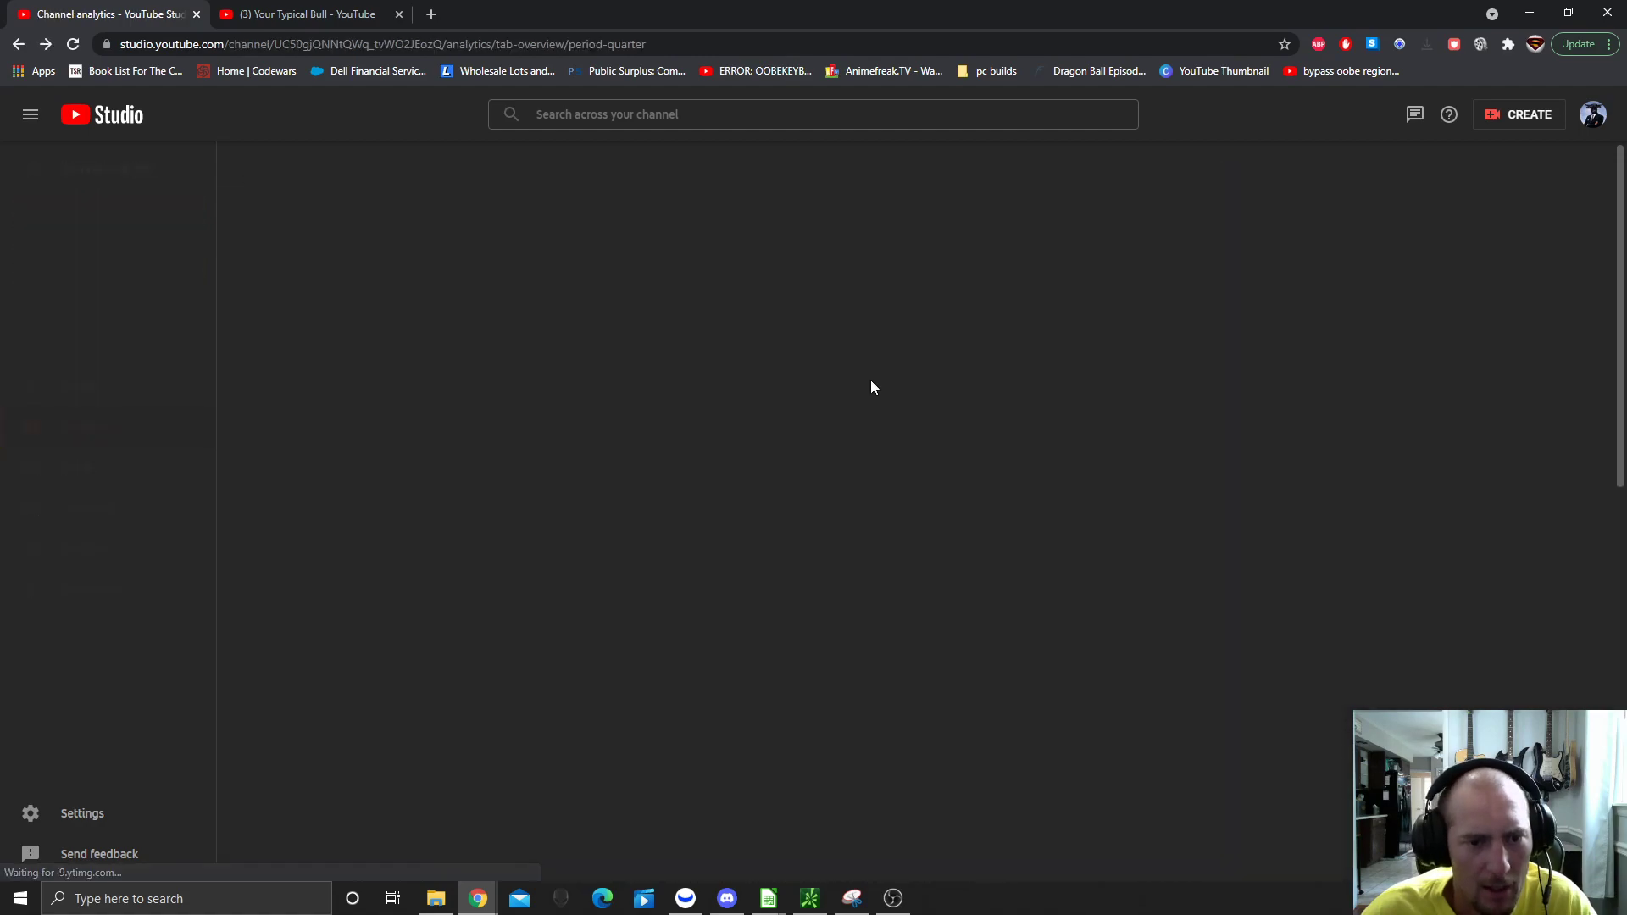
pyautogui.scroll(-2, 543, 554)
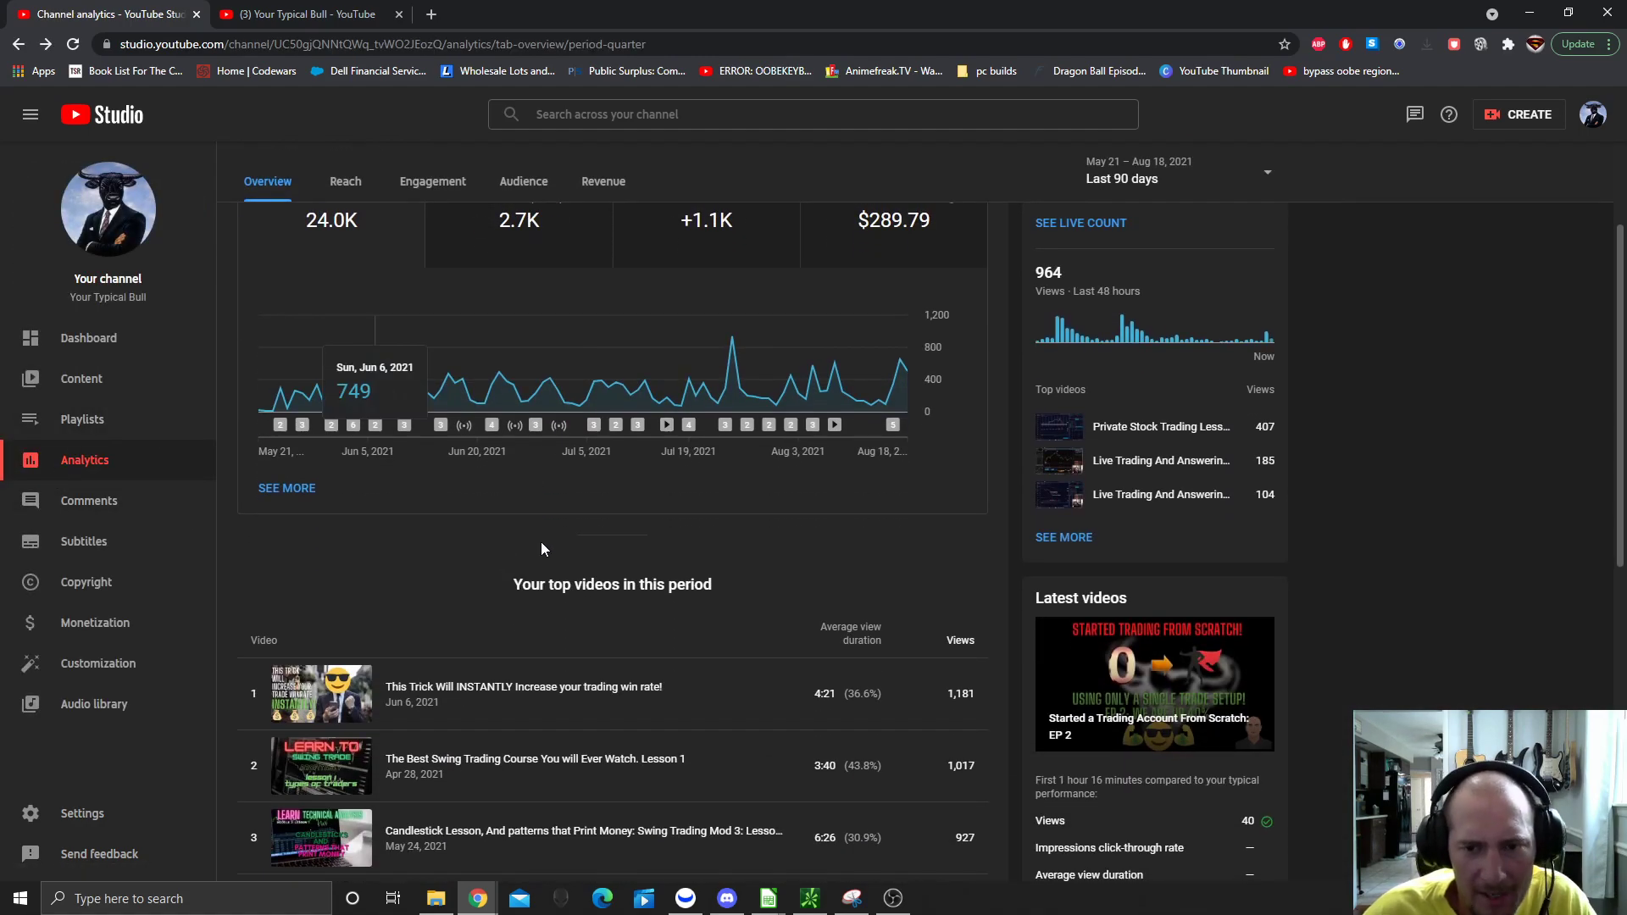
pyautogui.scroll(-2, 412, 505)
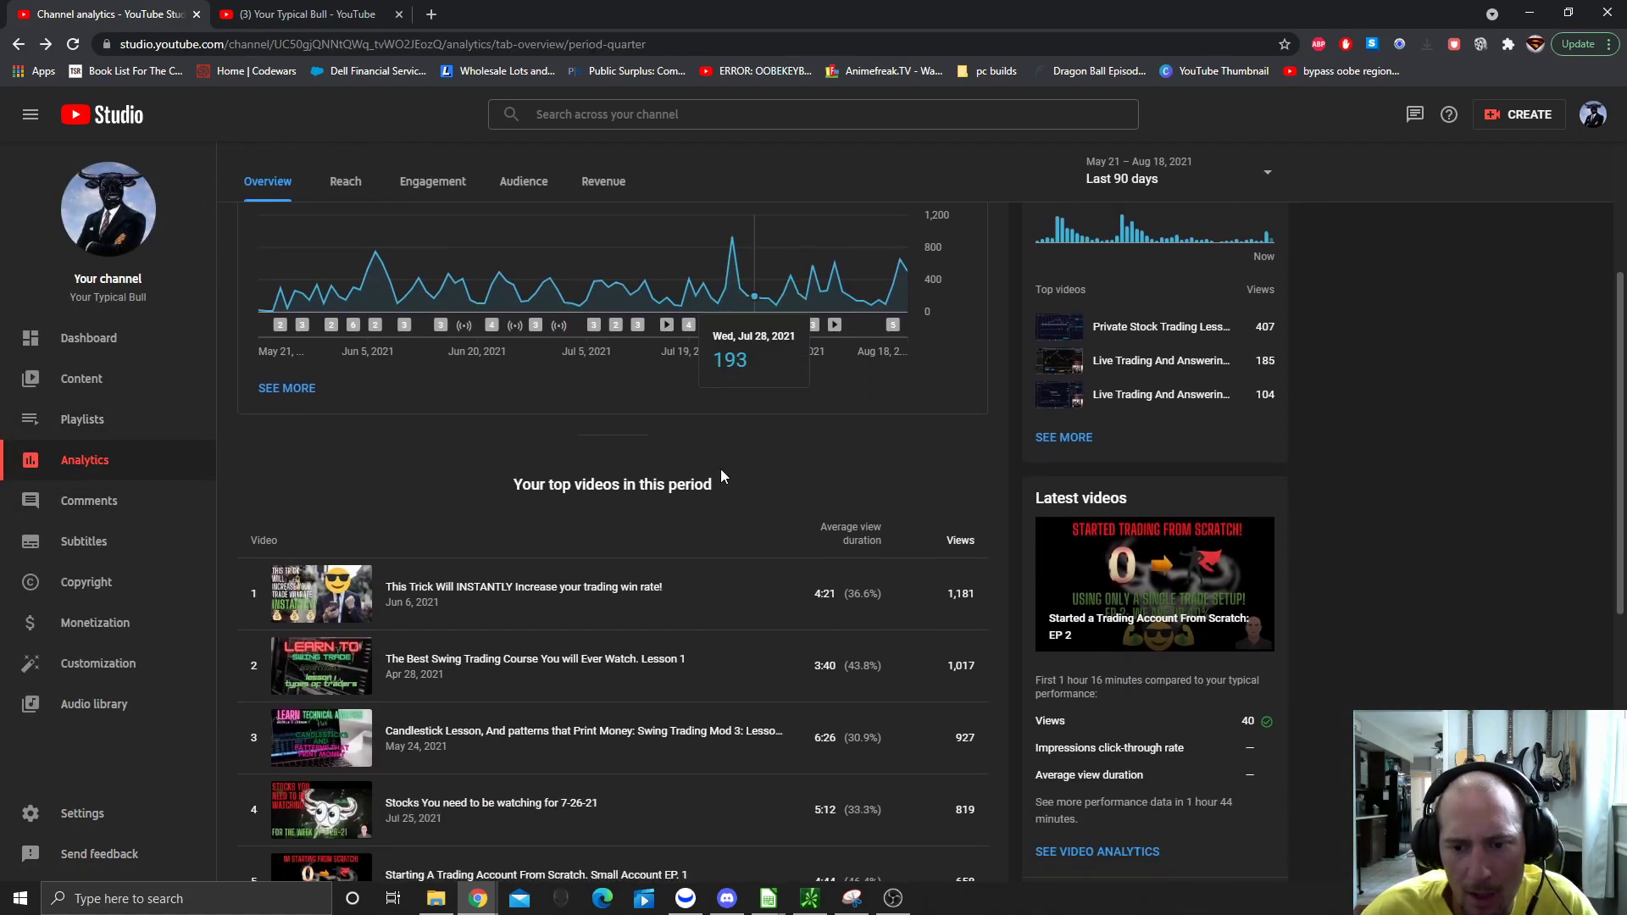
pyautogui.scroll(-1, 468, 368)
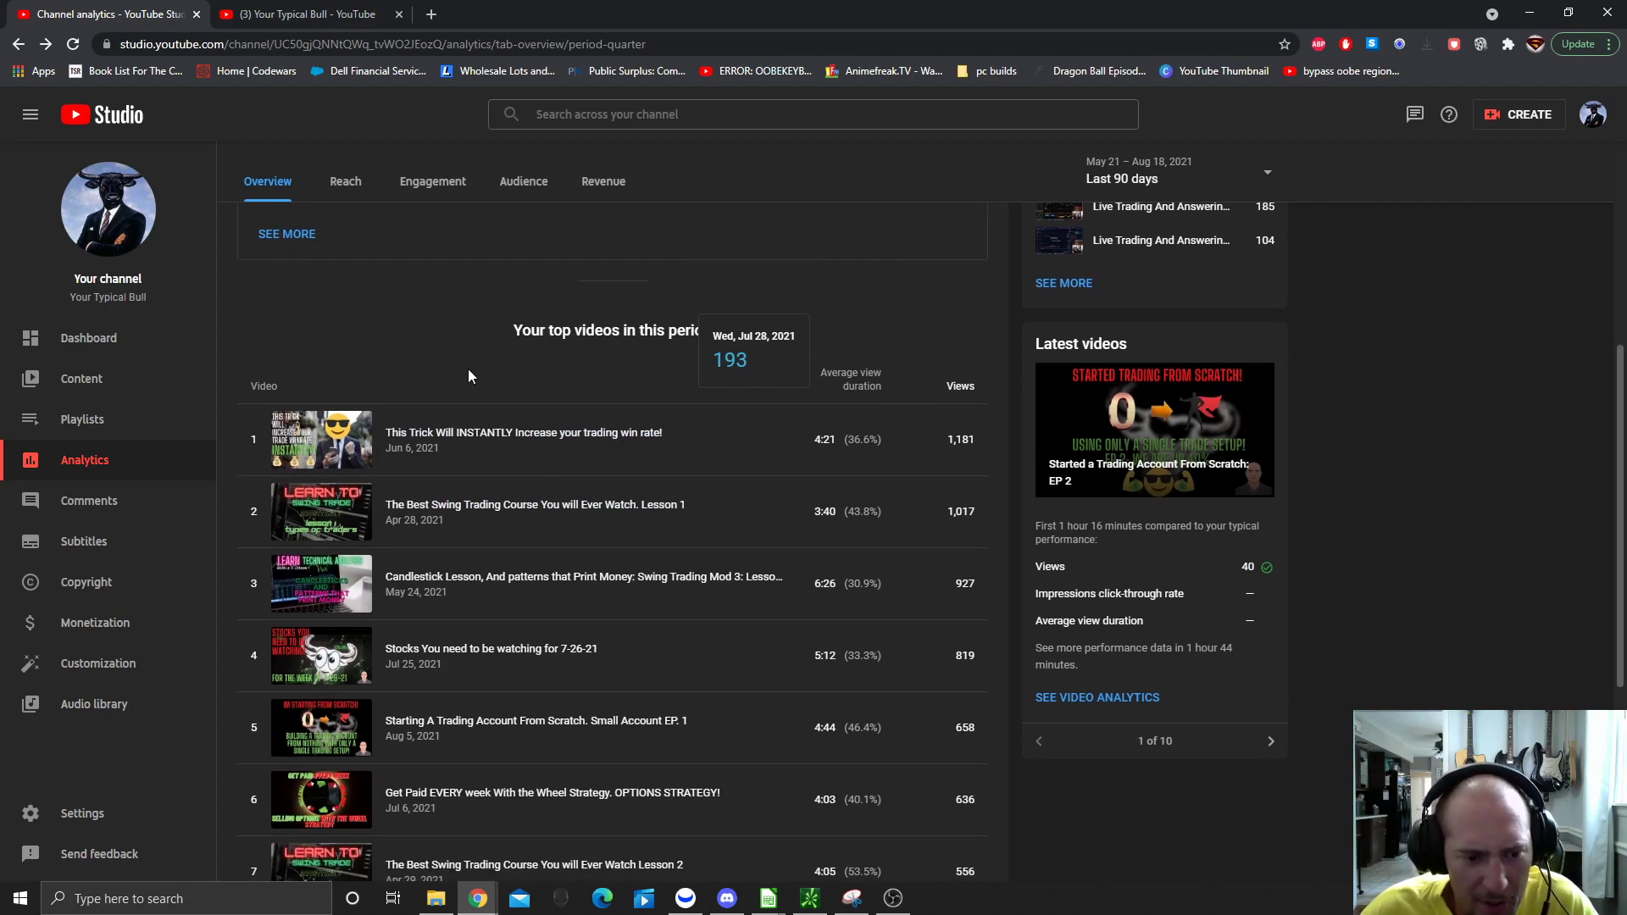
pyautogui.scroll(-1, 469, 370)
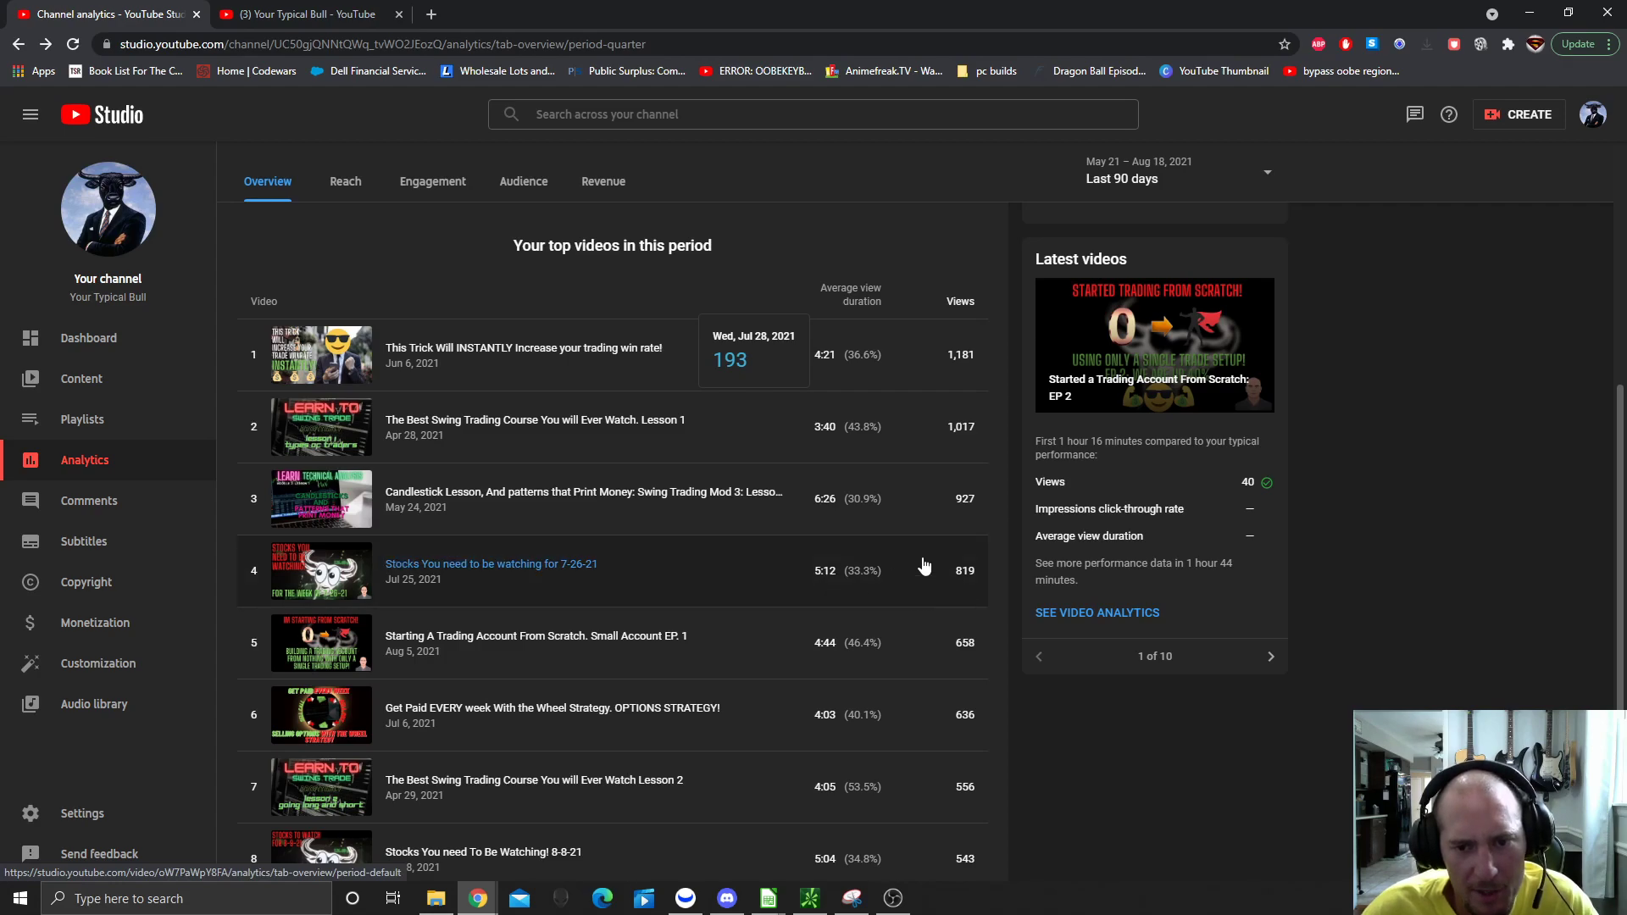
pyautogui.scroll(-1, 923, 534)
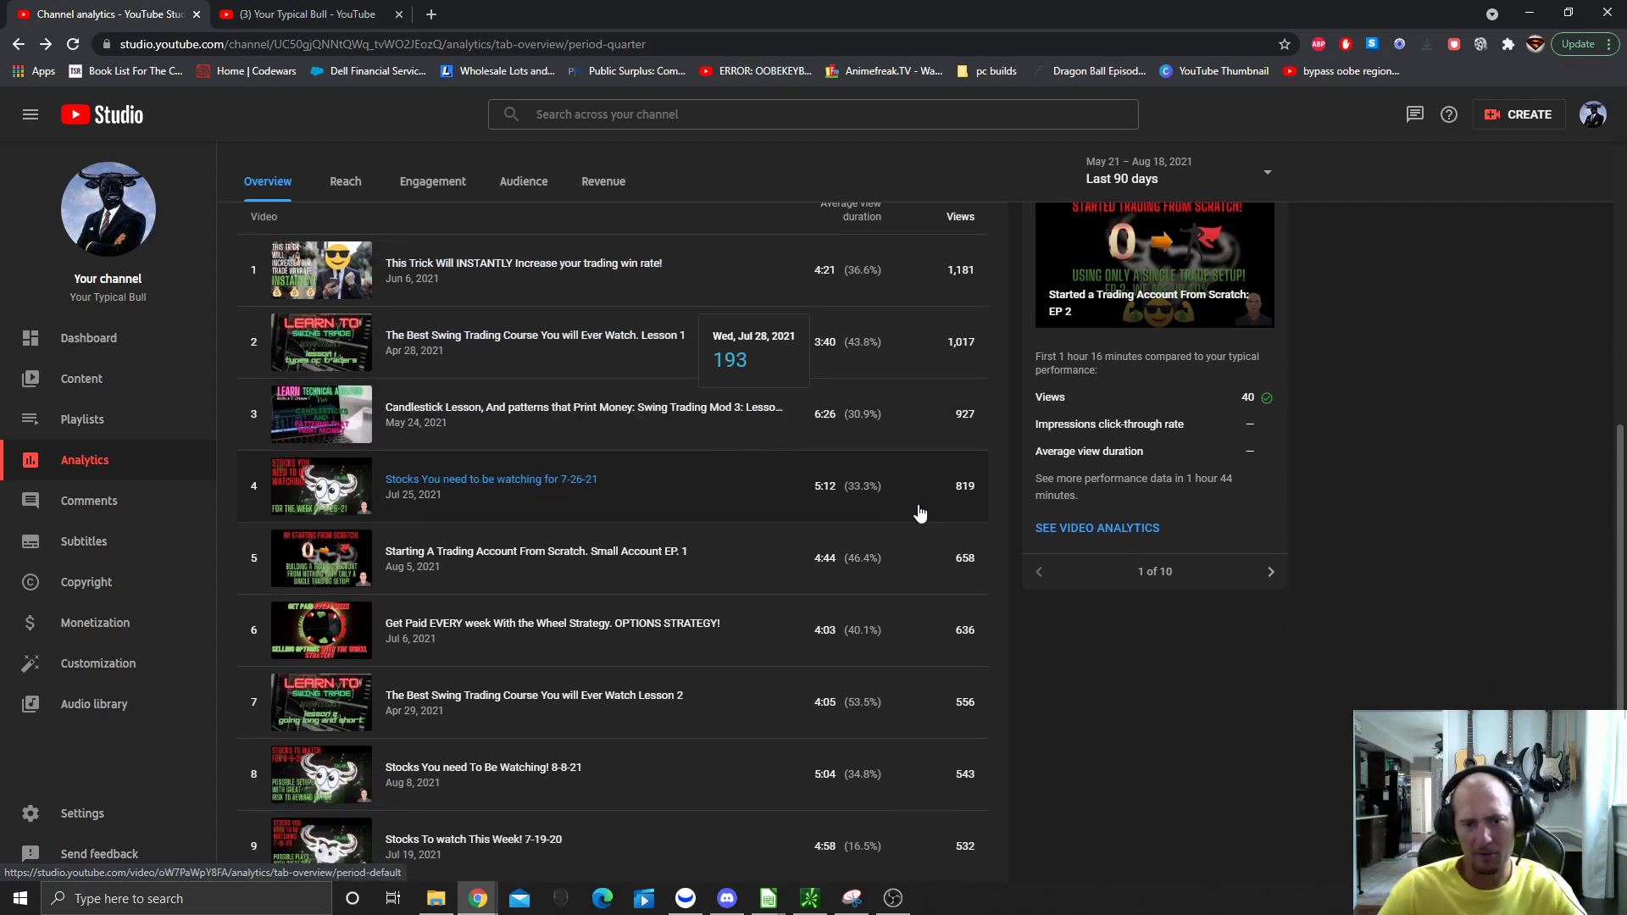
pyautogui.scroll(-2, 942, 496)
pyautogui.scroll(-1, 967, 470)
pyautogui.click(299, 763)
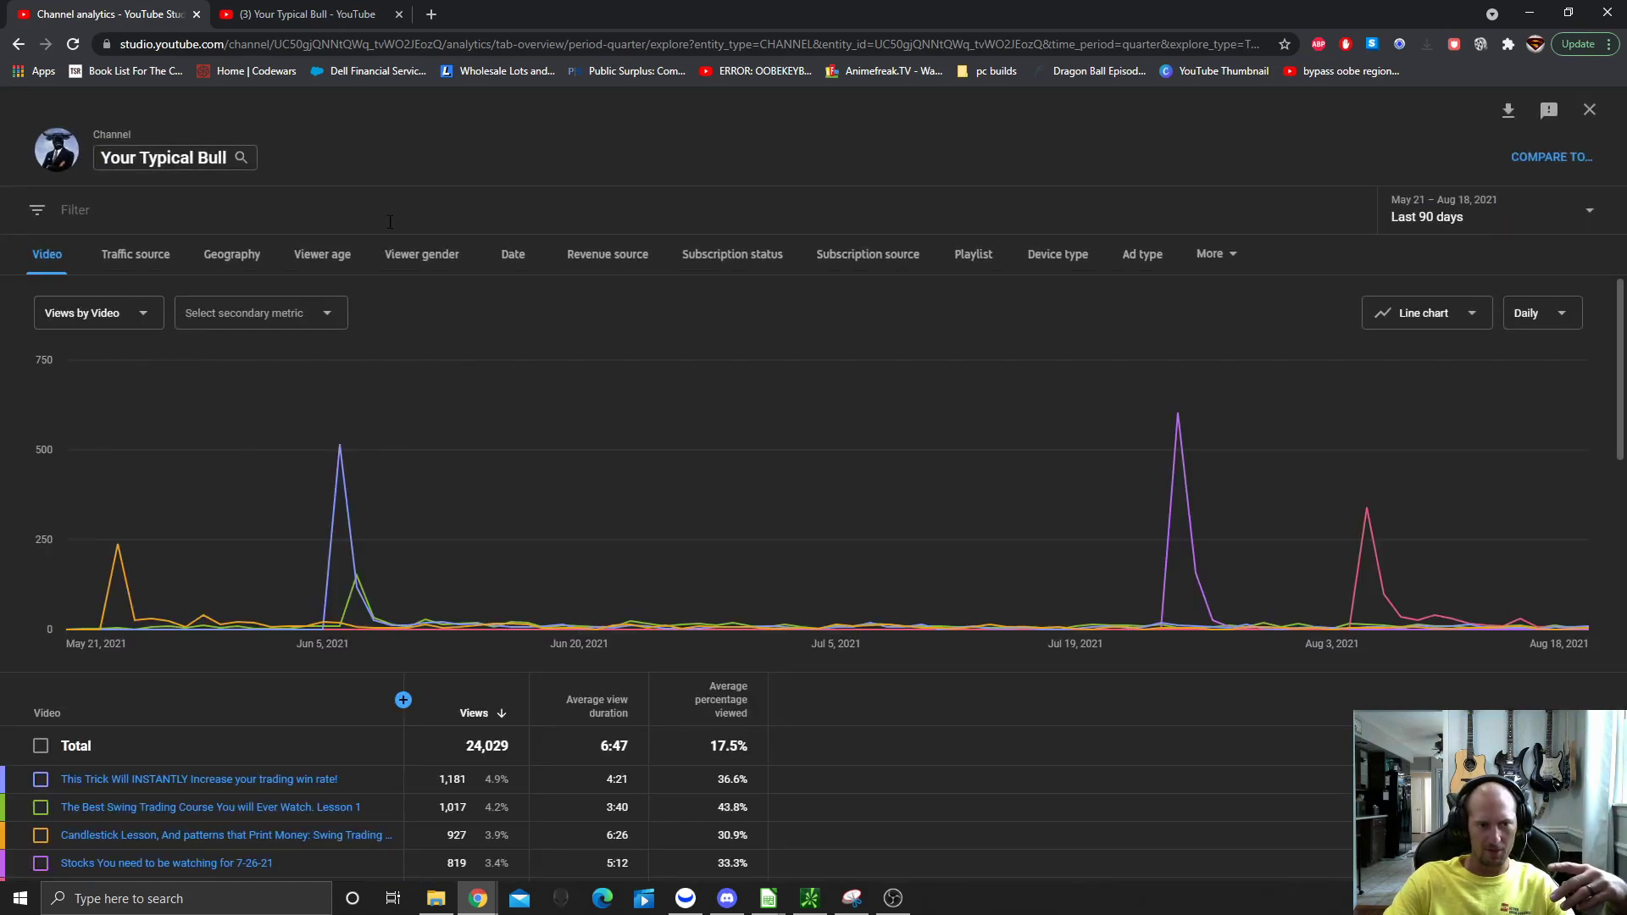
pyautogui.click(619, 254)
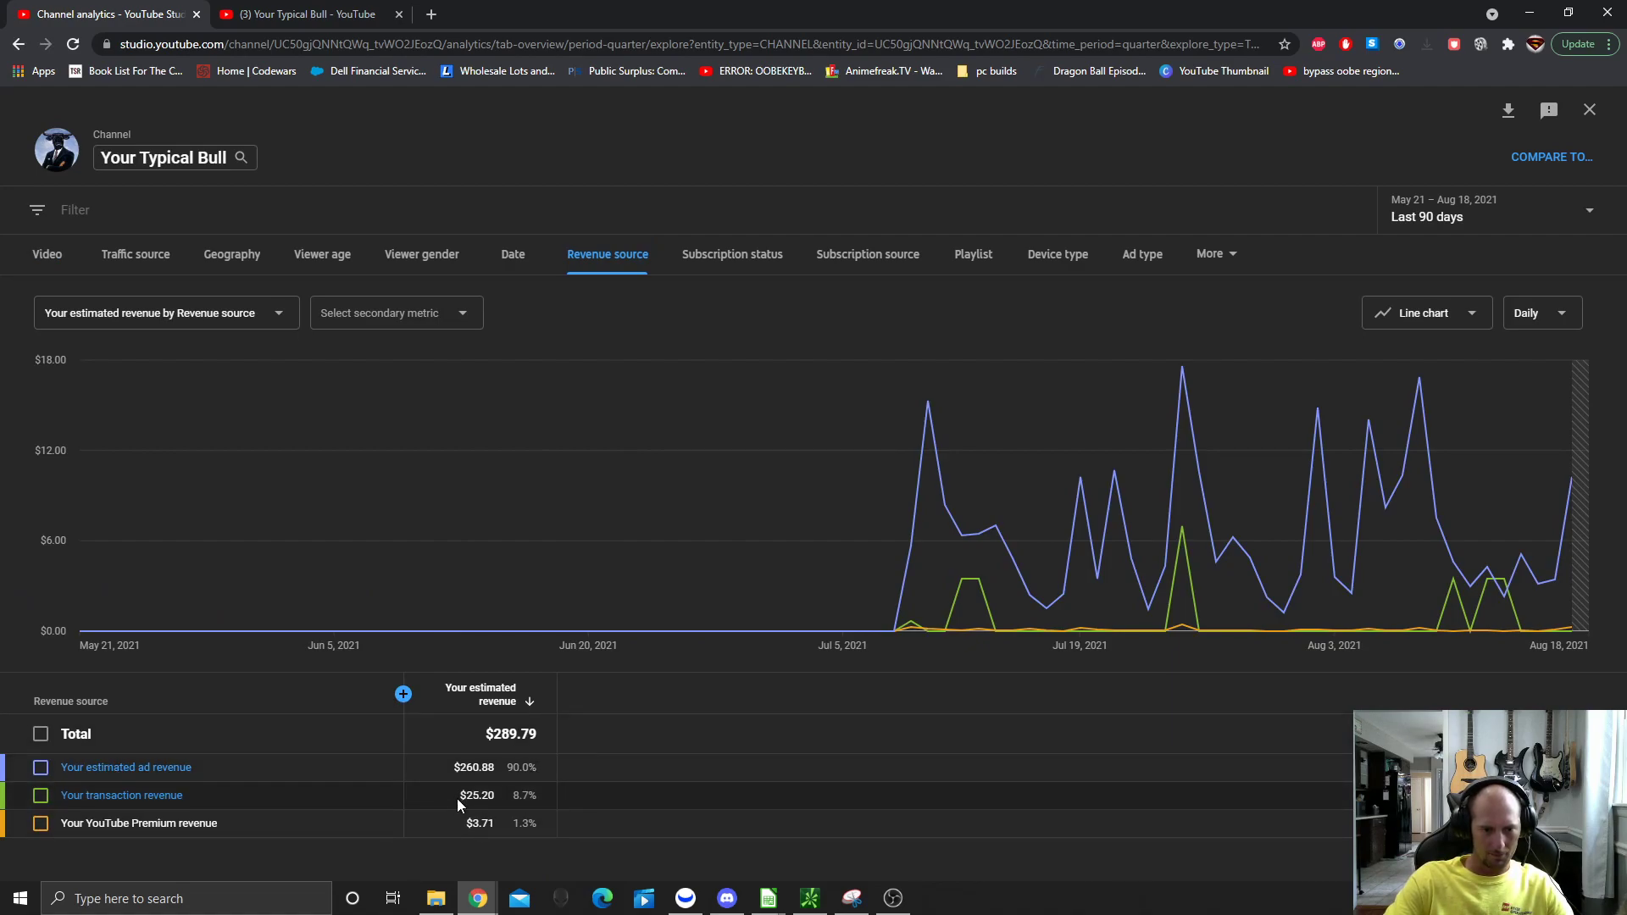
pyautogui.moveTo(456, 799); pyautogui.dragTo(547, 795)
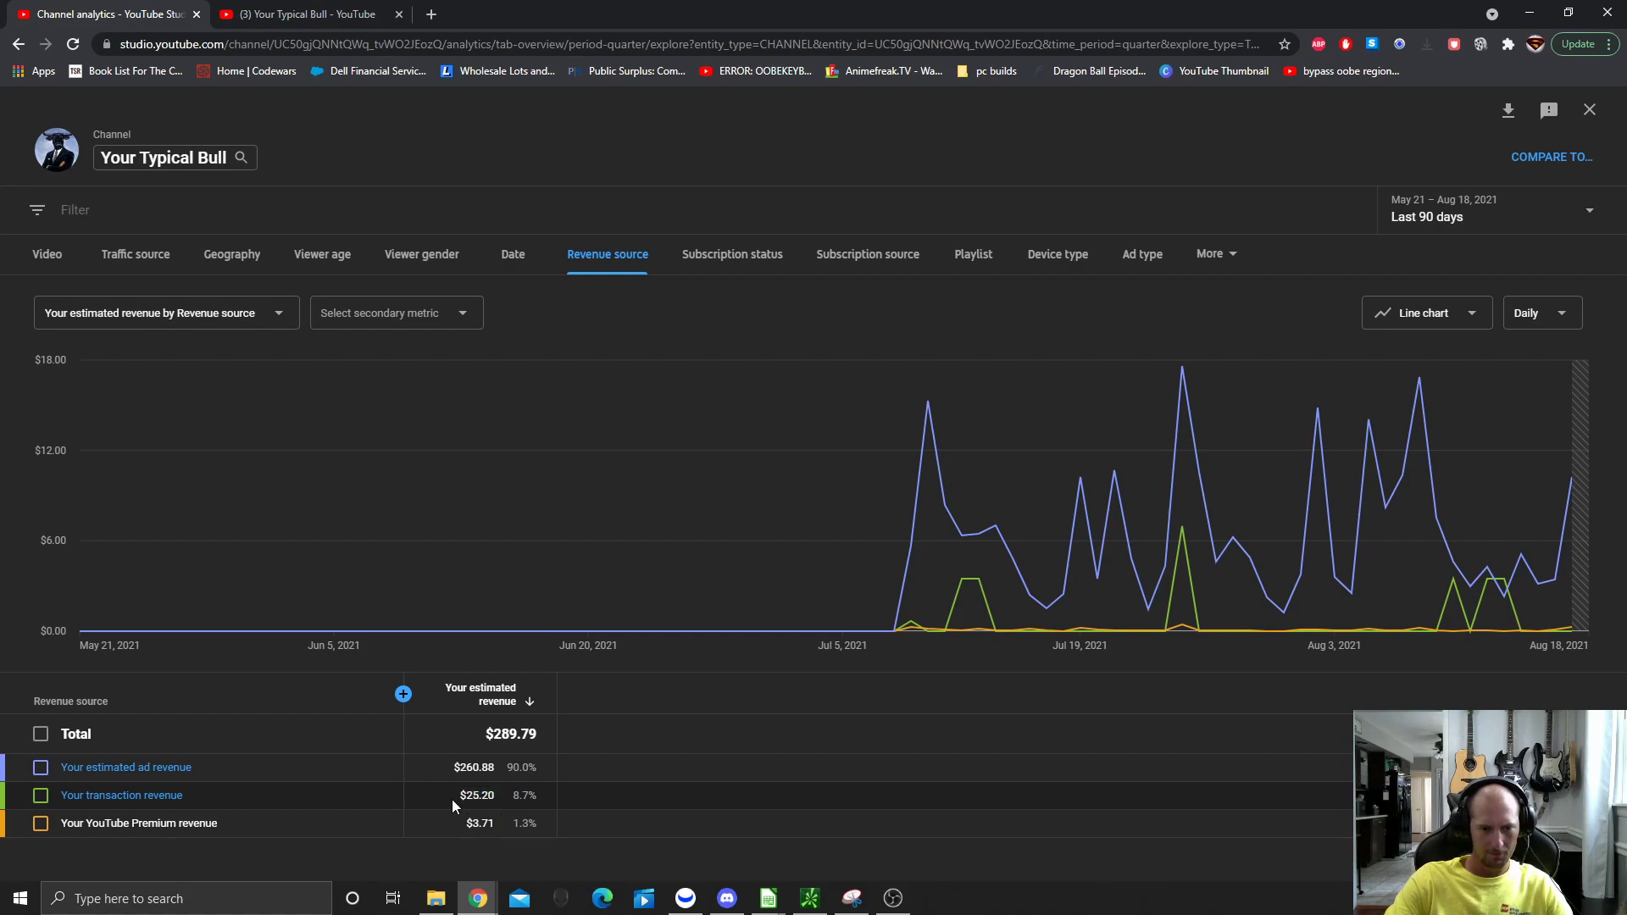
pyautogui.moveTo(455, 798); pyautogui.dragTo(495, 798)
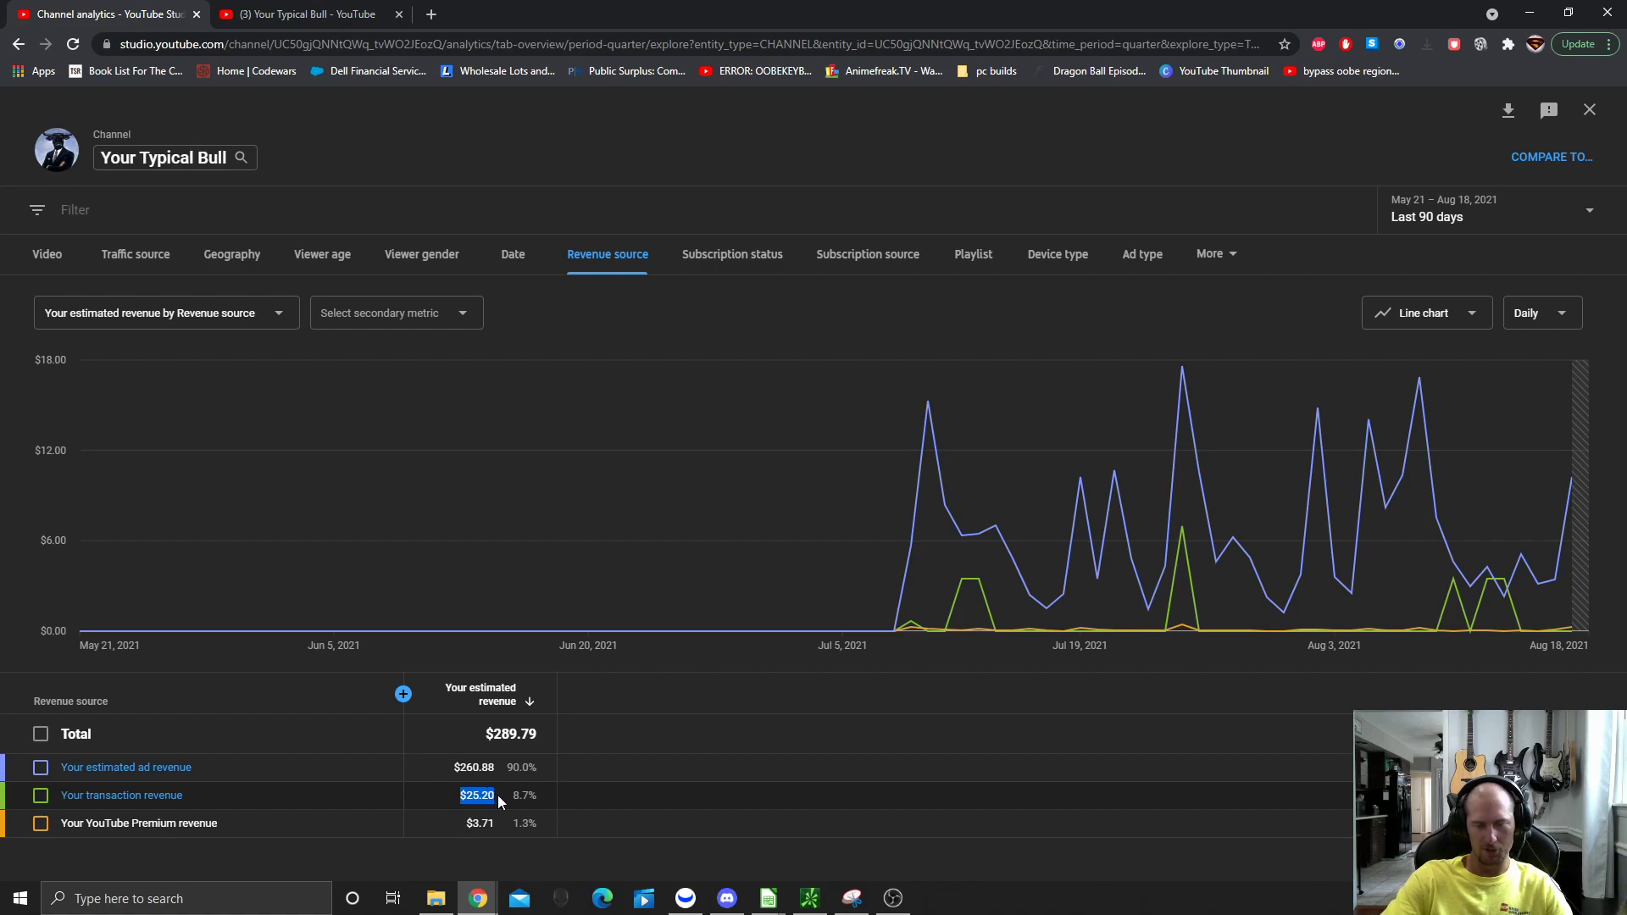
pyautogui.click(635, 497)
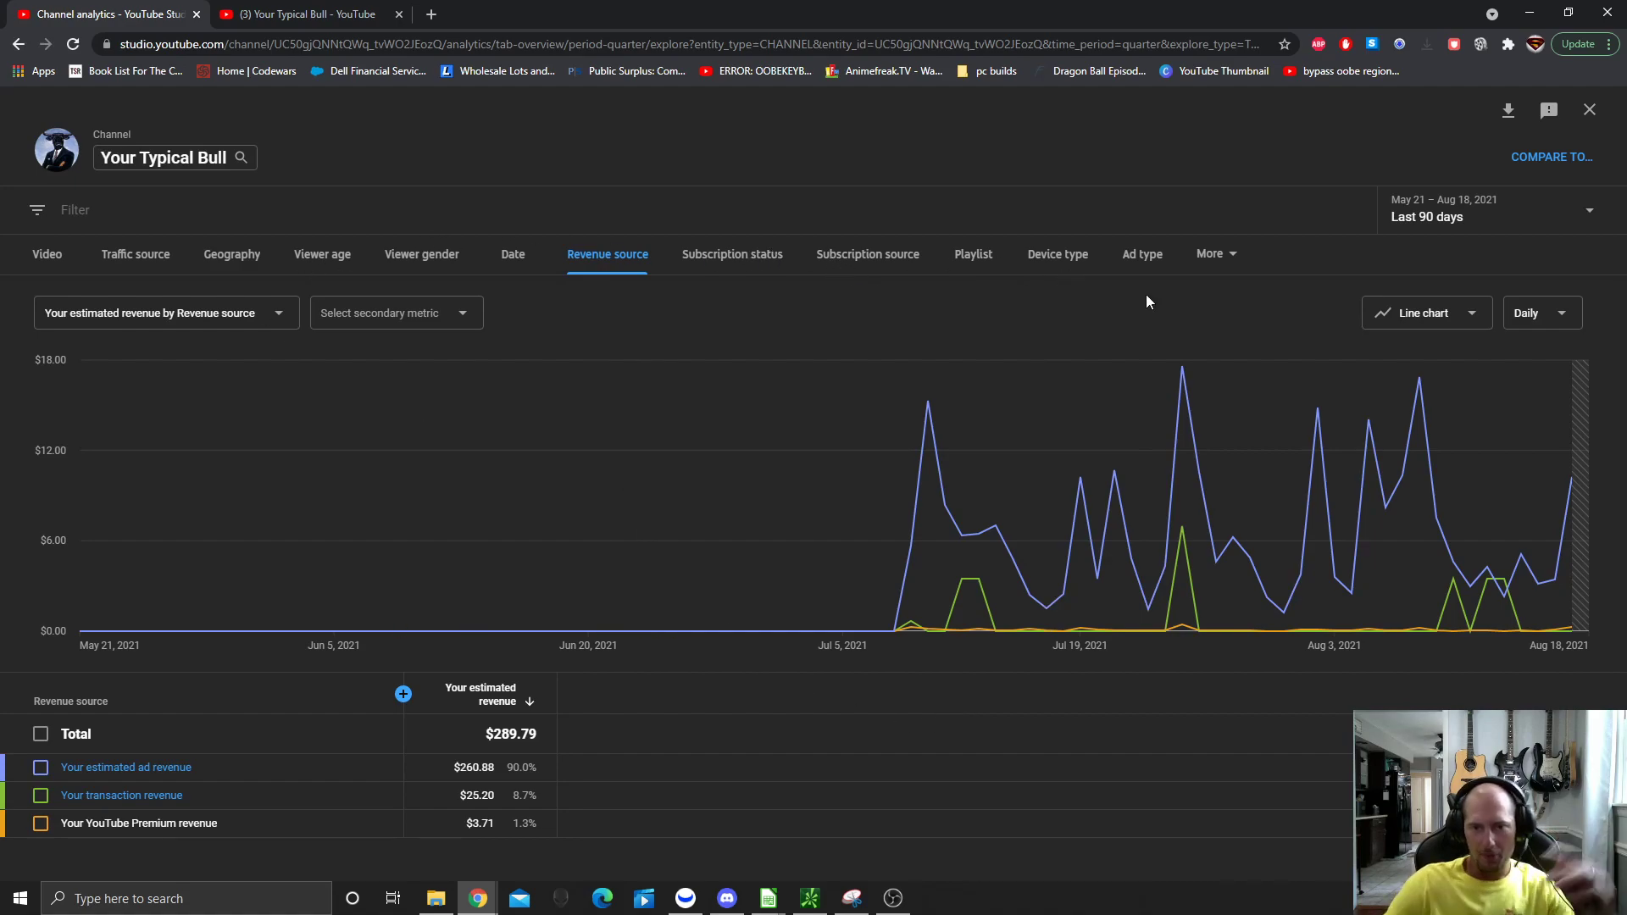
pyautogui.click(1147, 257)
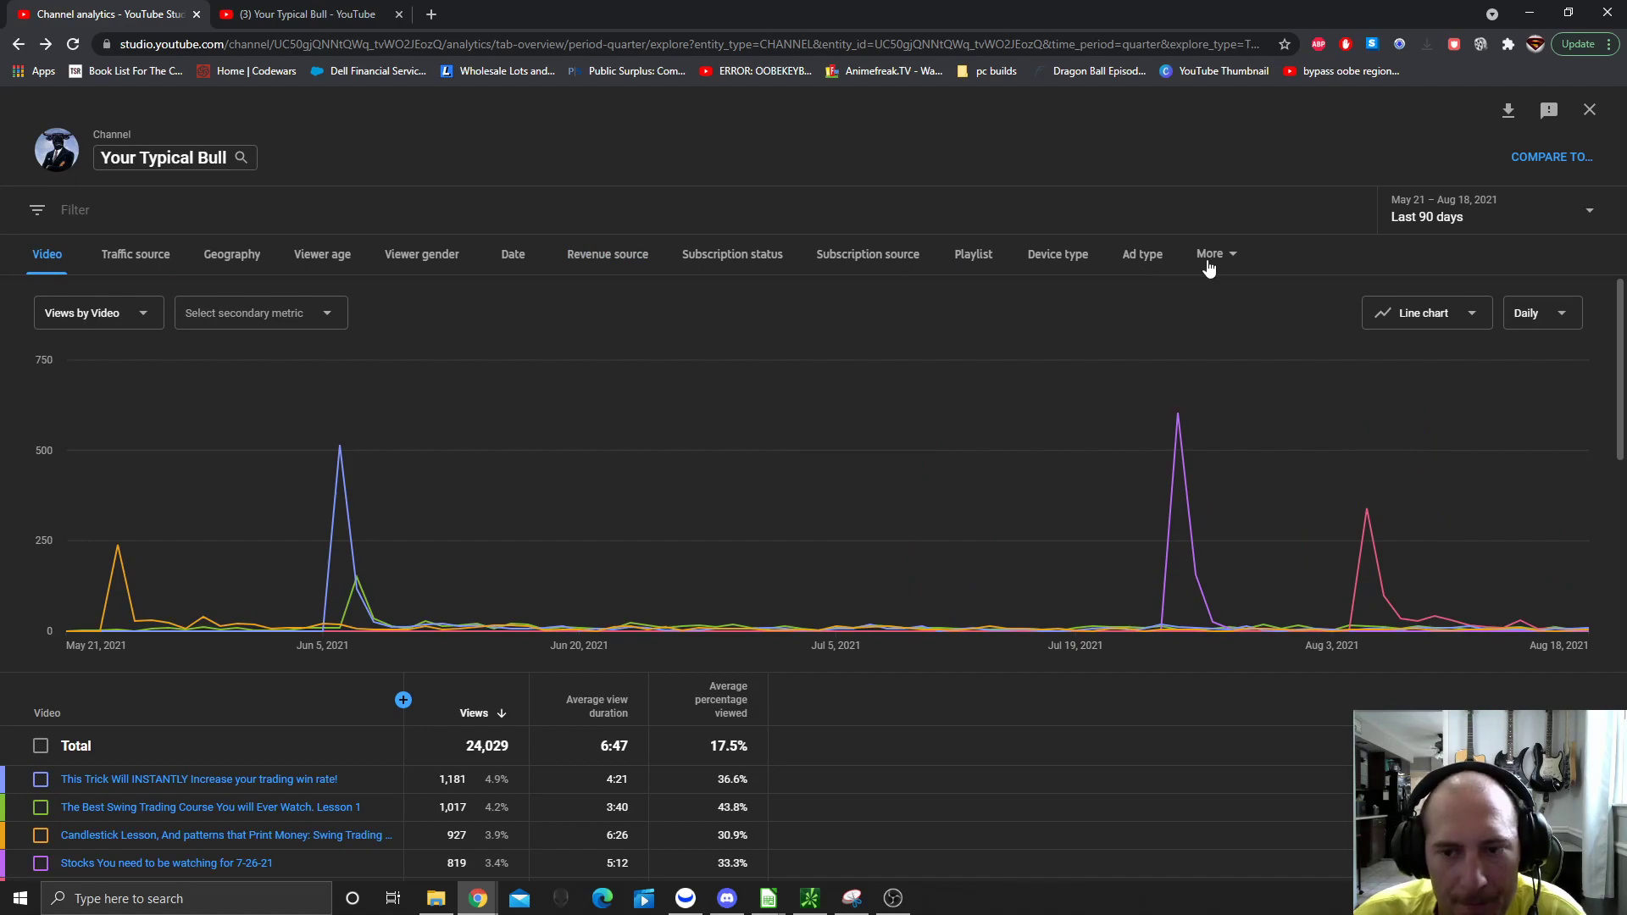
pyautogui.moveTo(648, 495)
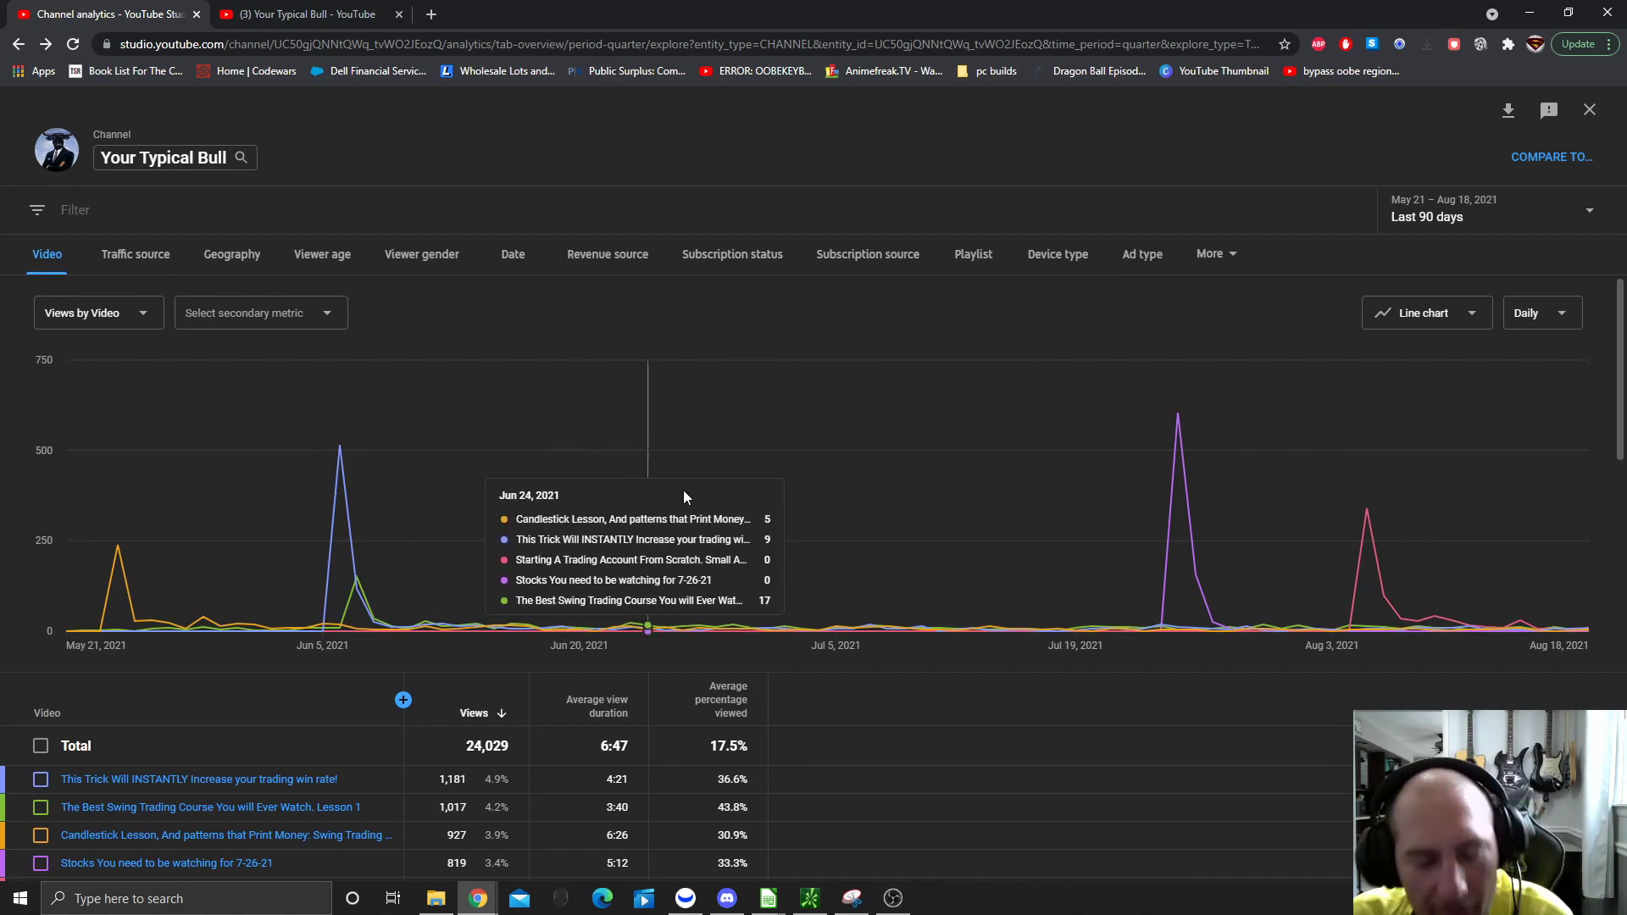
# Step: Reopen the detailed report and switch it to the Traffic source breakdown
pyautogui.hotkey('alt', 'Left')
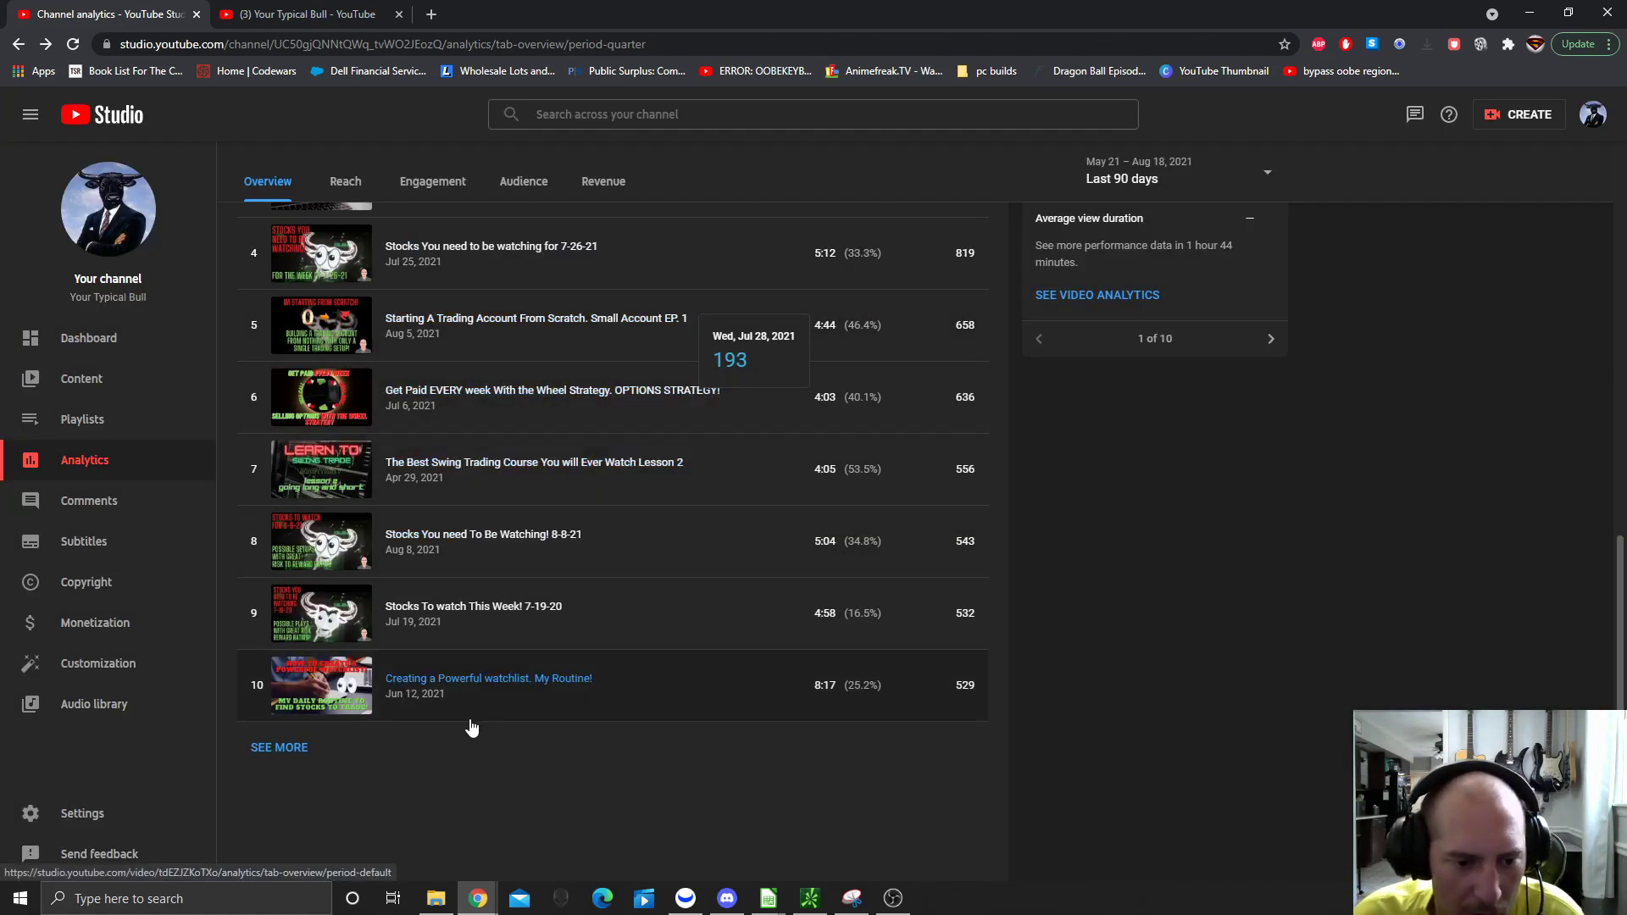
pyautogui.click(279, 752)
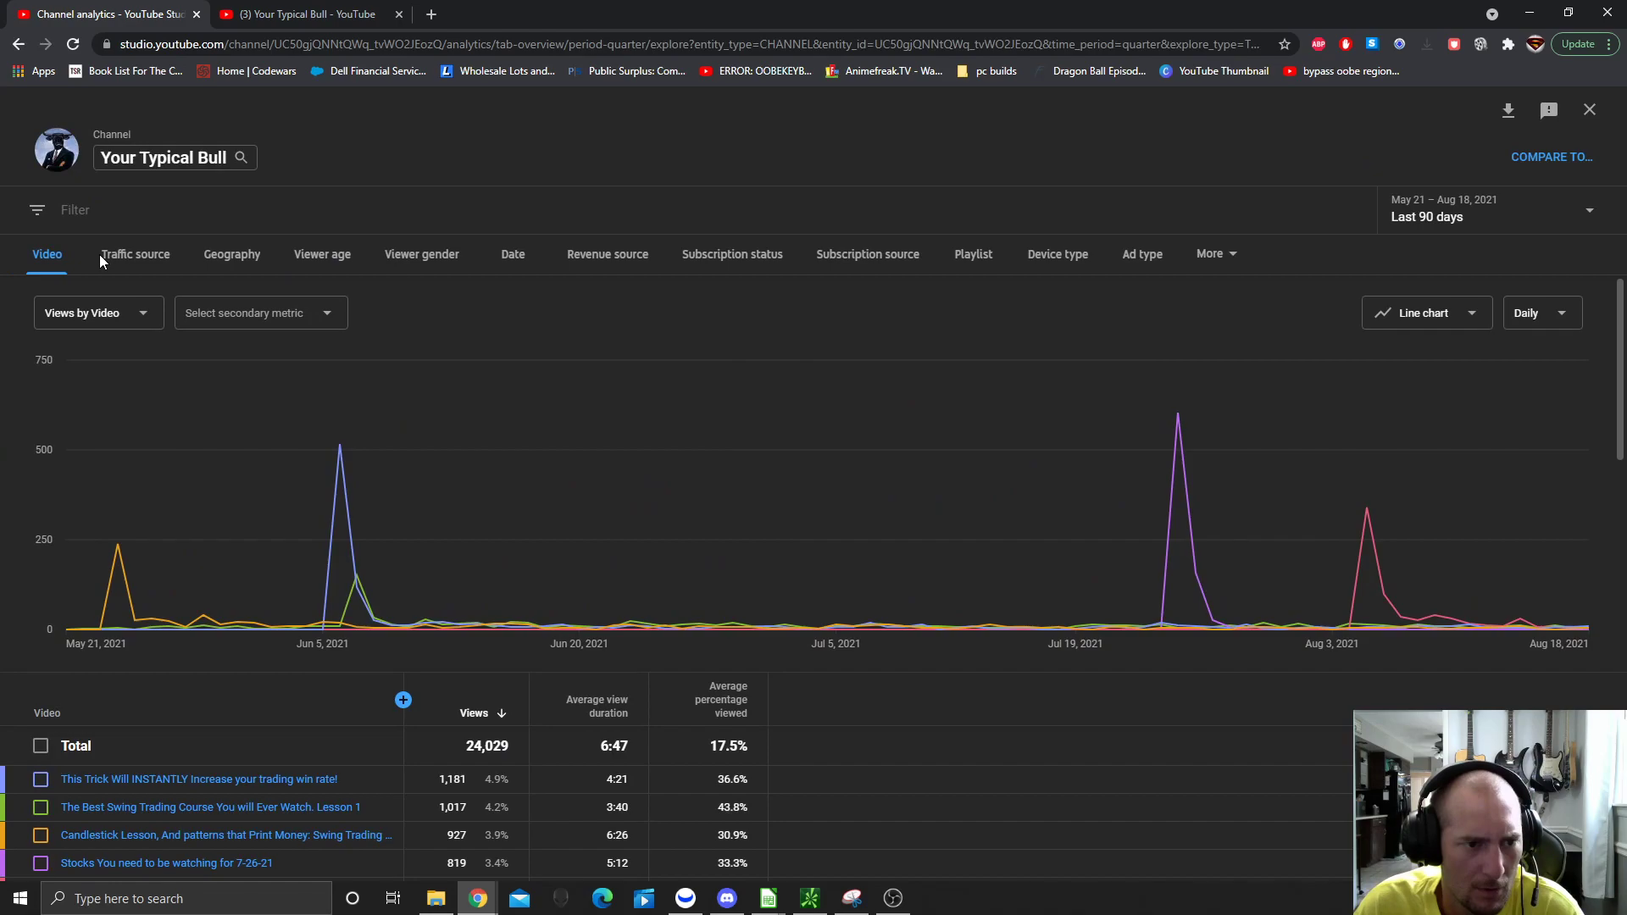
pyautogui.click(137, 255)
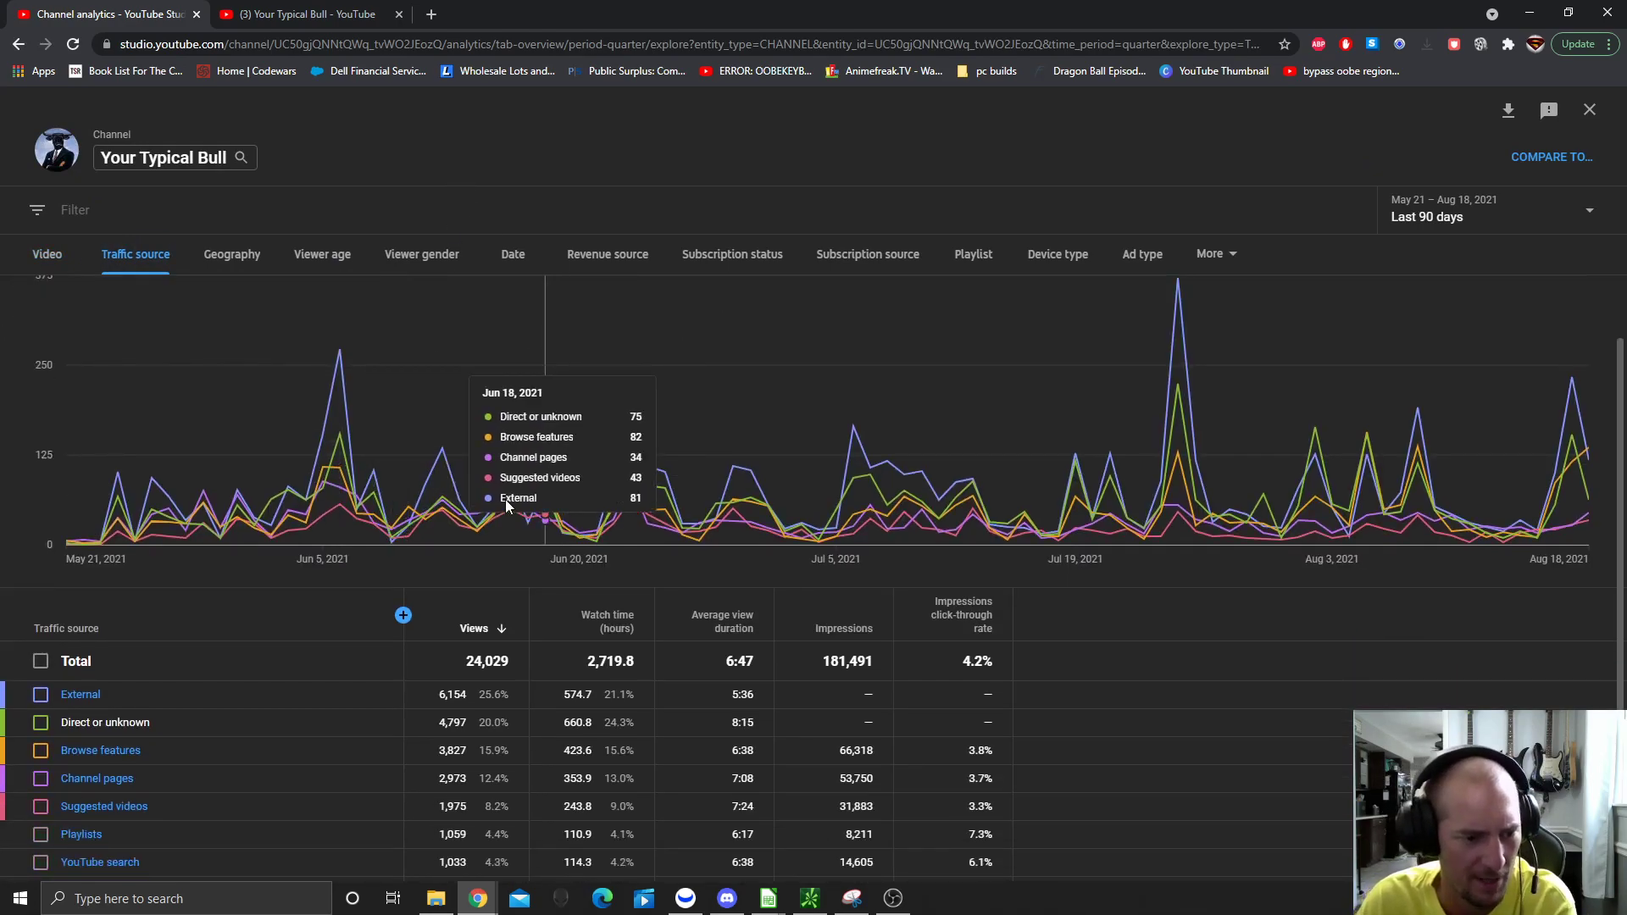
pyautogui.scroll(-1, 506, 635)
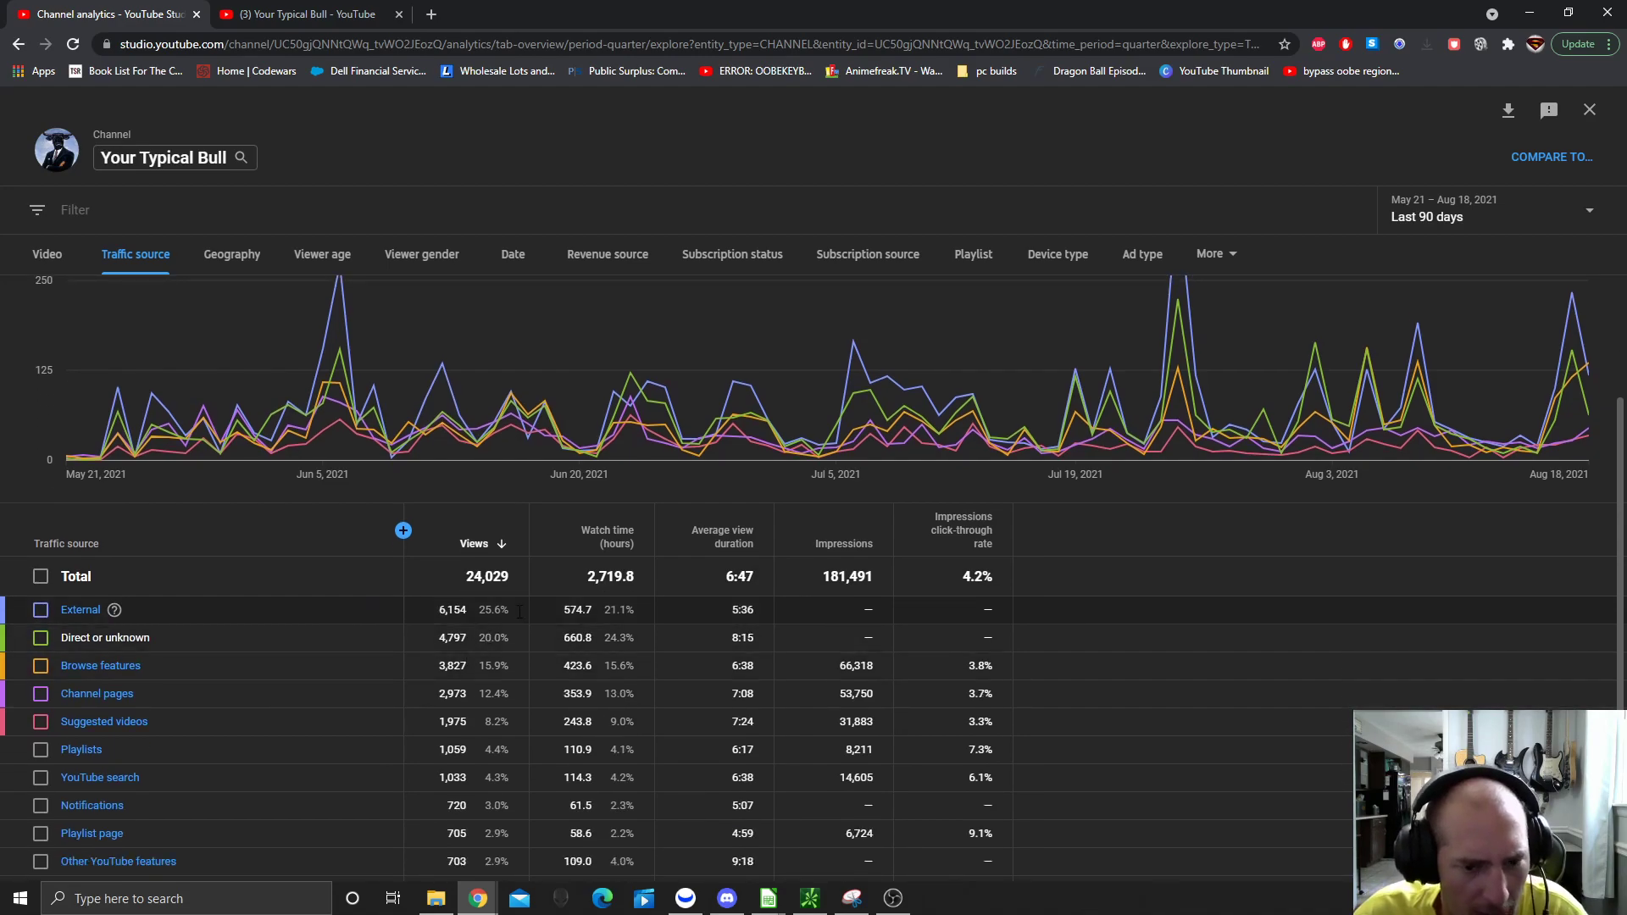
pyautogui.scroll(-1, 115, 610)
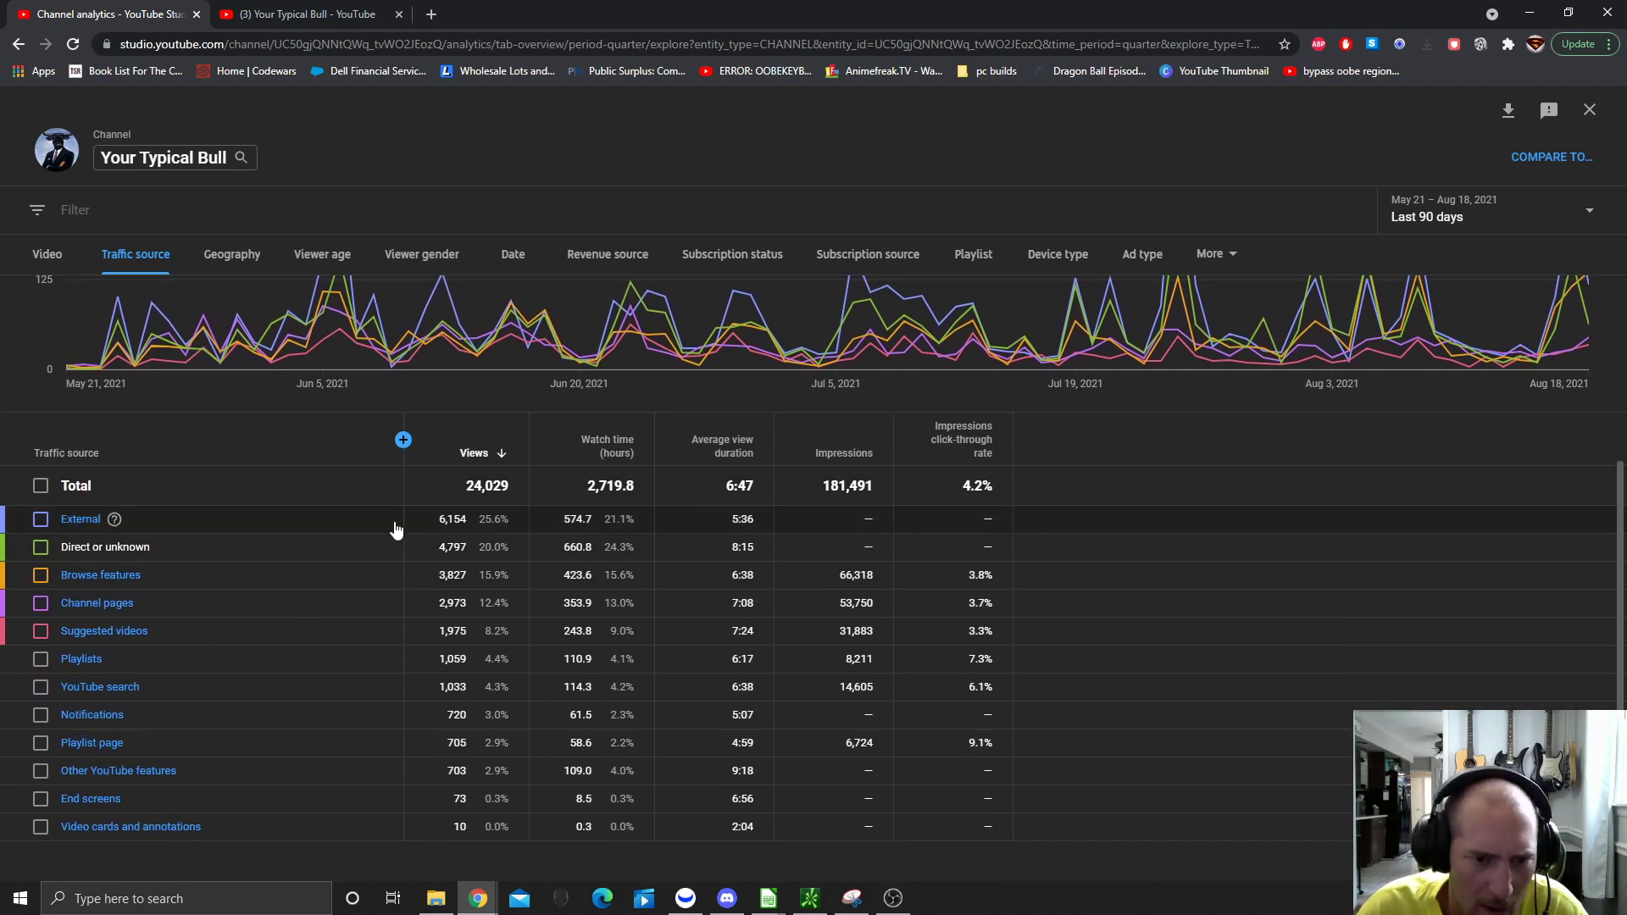
# Step: Highlight the traffic source rows and total impressions, then switch the report back to Video
pyautogui.moveTo(433, 525)
pyautogui.mouseDown()
pyautogui.moveTo(502, 695)
pyautogui.moveTo(1018, 824)
pyautogui.mouseUp()
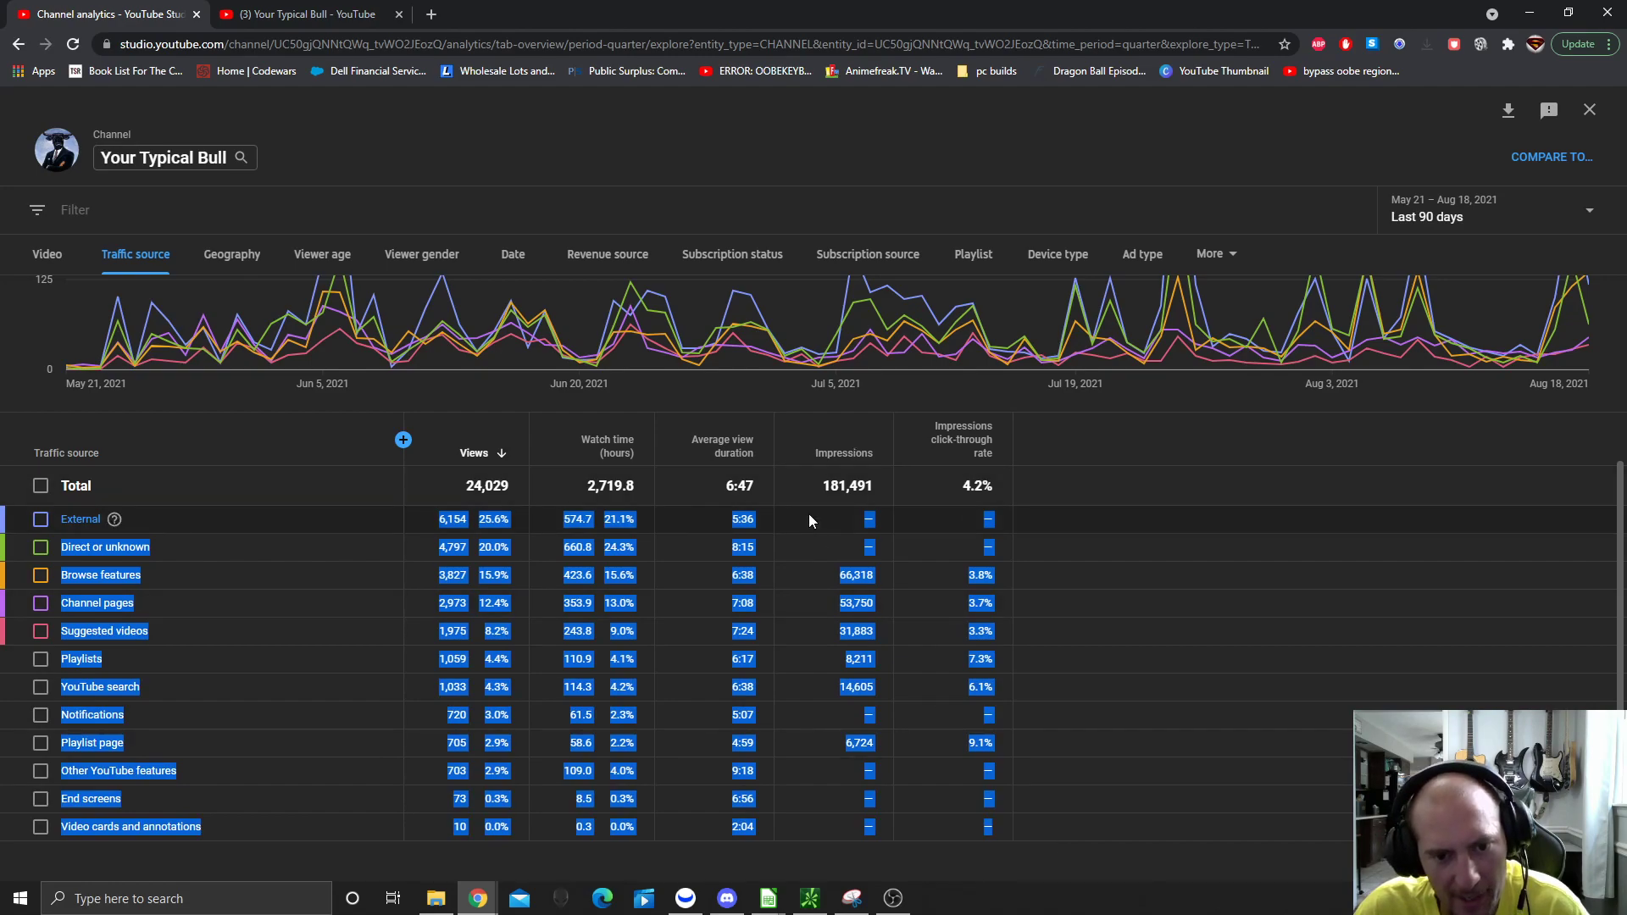
pyautogui.moveTo(823, 486); pyautogui.dragTo(901, 493)
pyautogui.scroll(2, 822, 396)
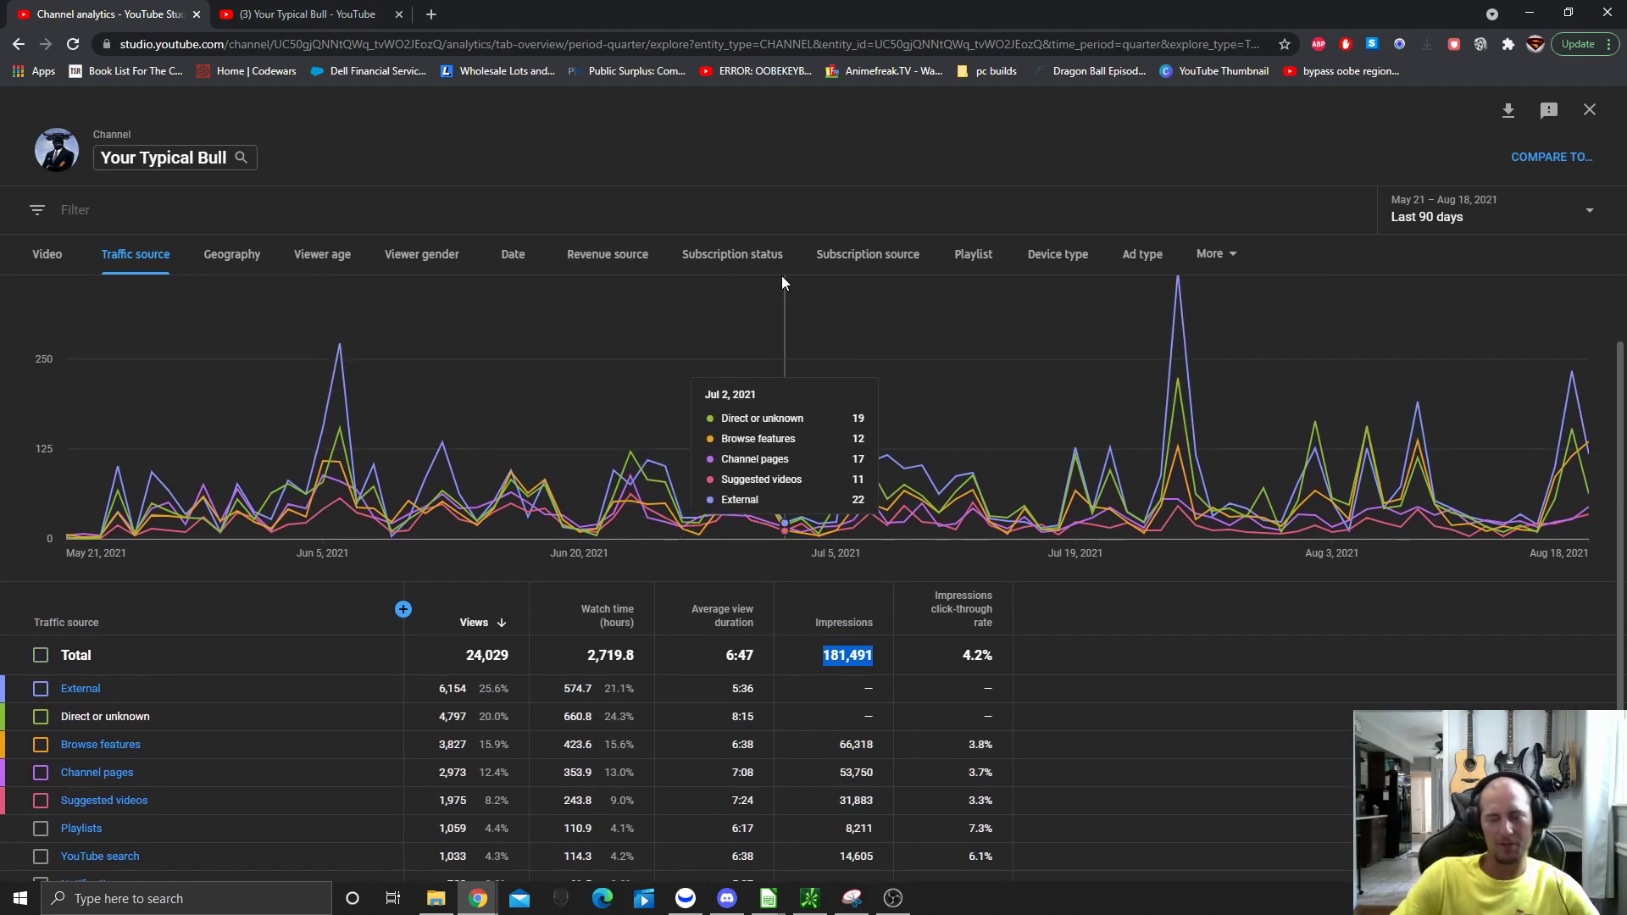
pyautogui.click(48, 254)
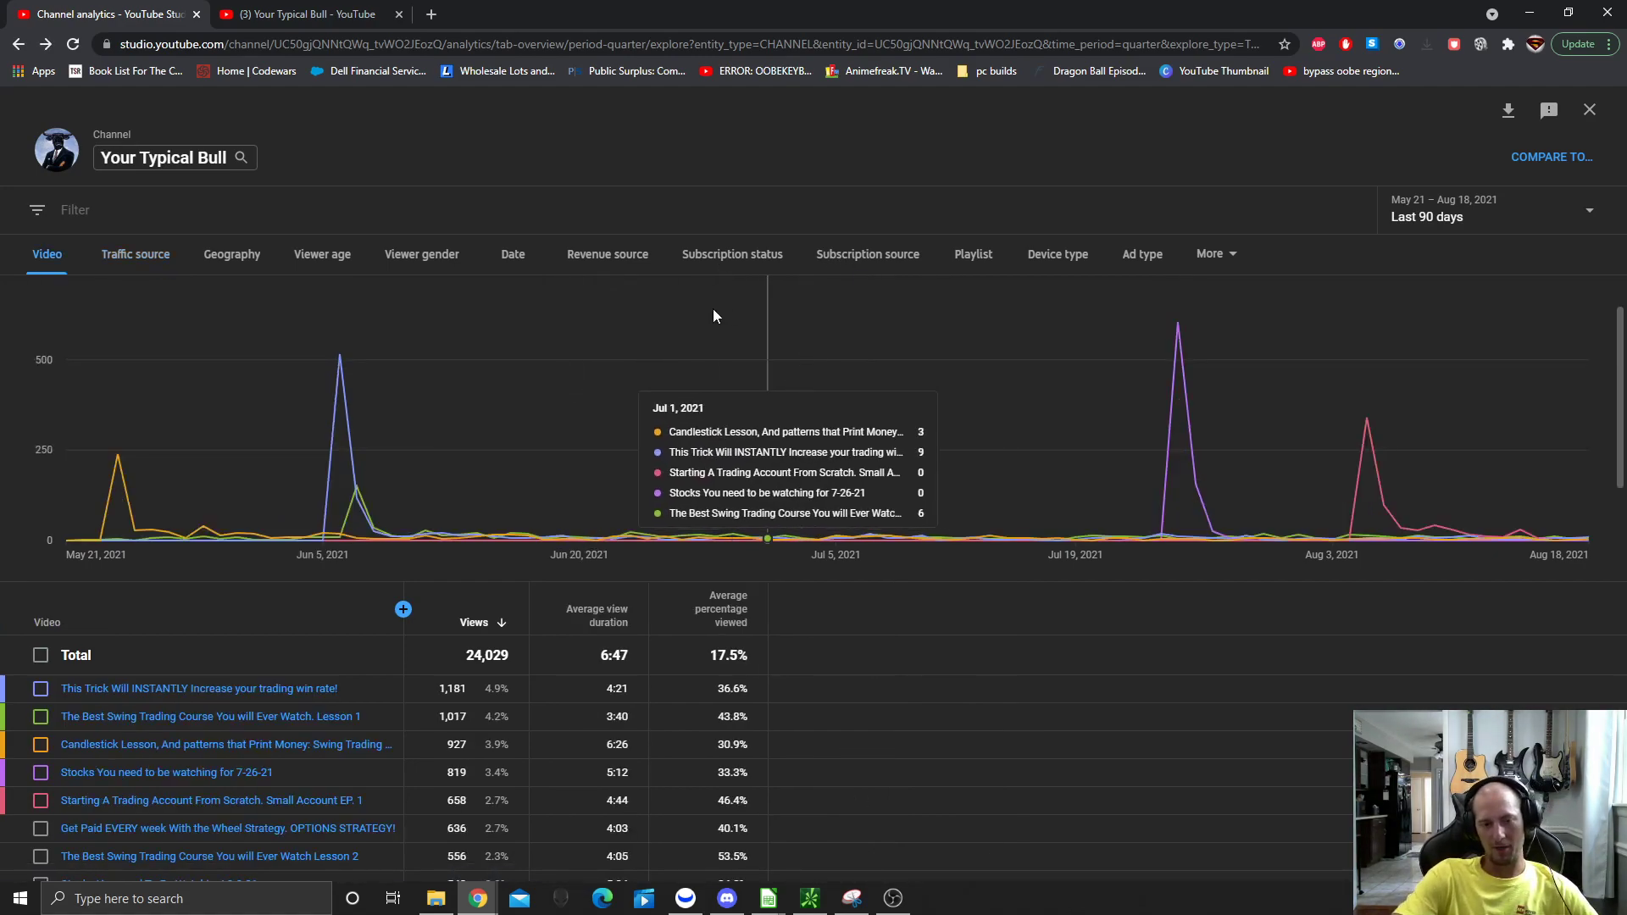
pyautogui.scroll(3, 491, 545)
pyautogui.scroll(4, 637, 509)
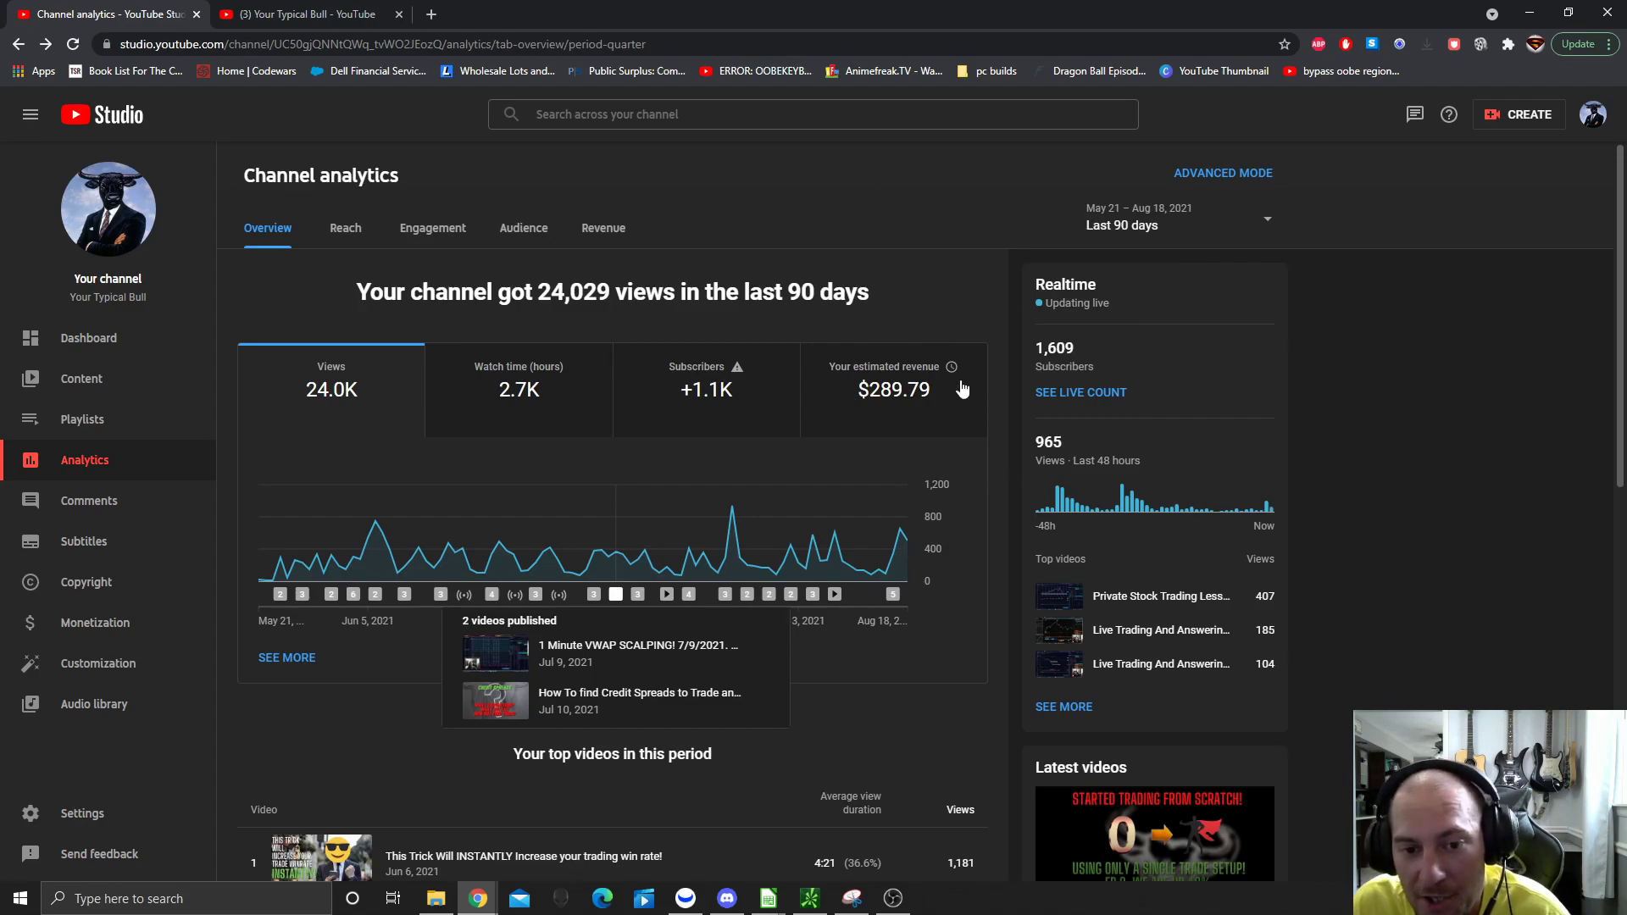
pyautogui.moveTo(893, 389)
pyautogui.moveTo(859, 389); pyautogui.dragTo(945, 393)
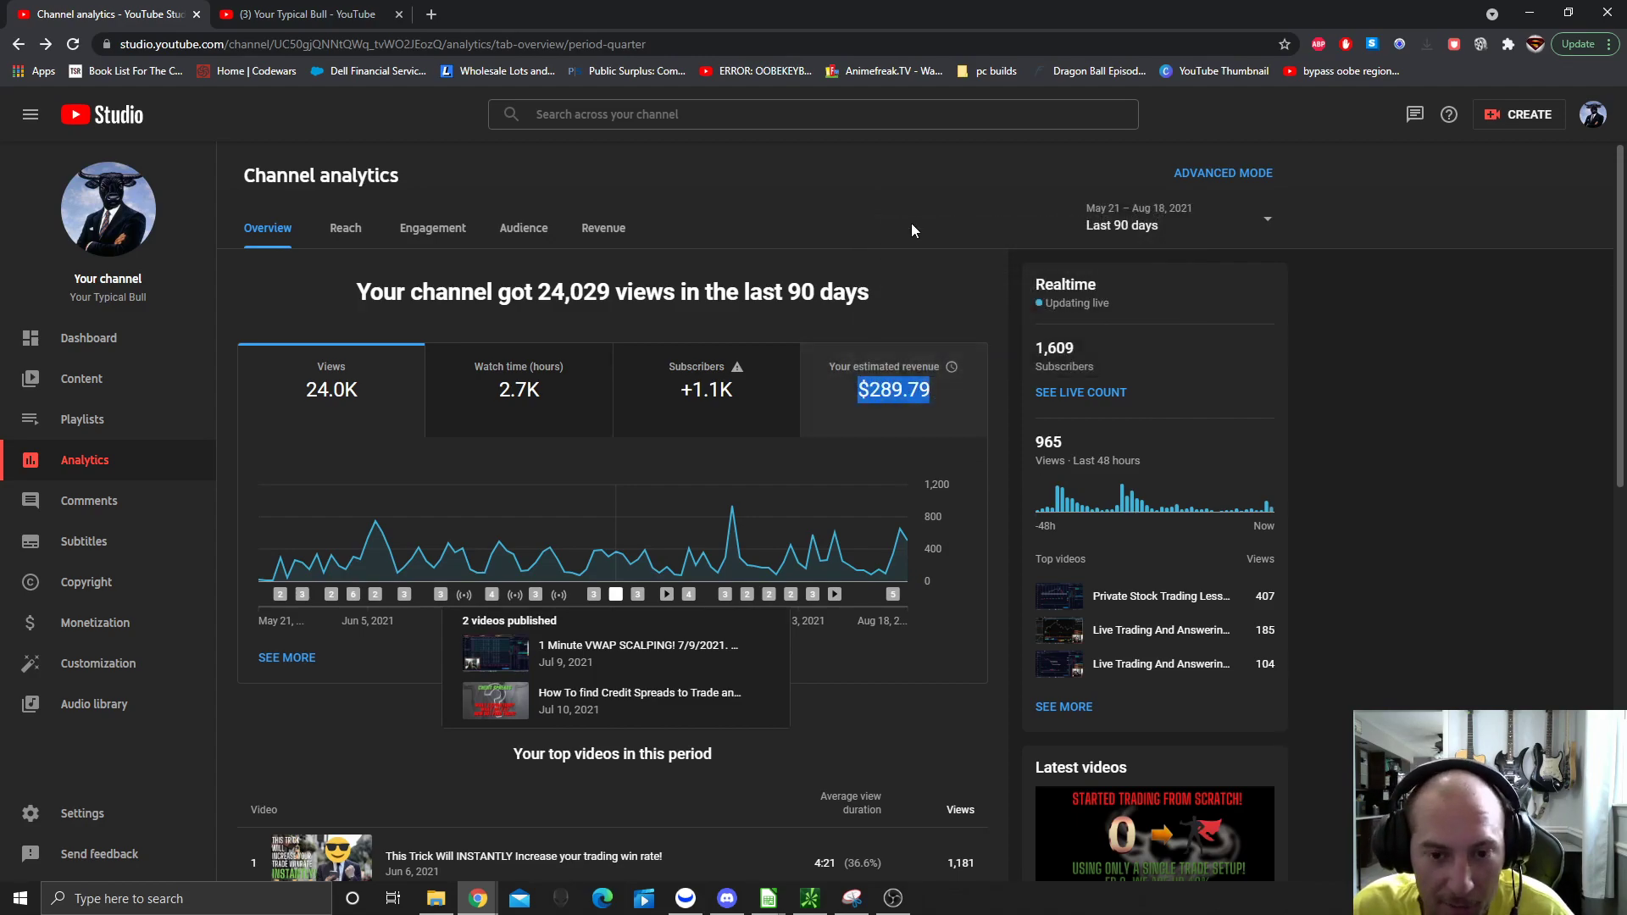
pyautogui.scroll(-1, 661, 319)
pyautogui.scroll(1, 621, 429)
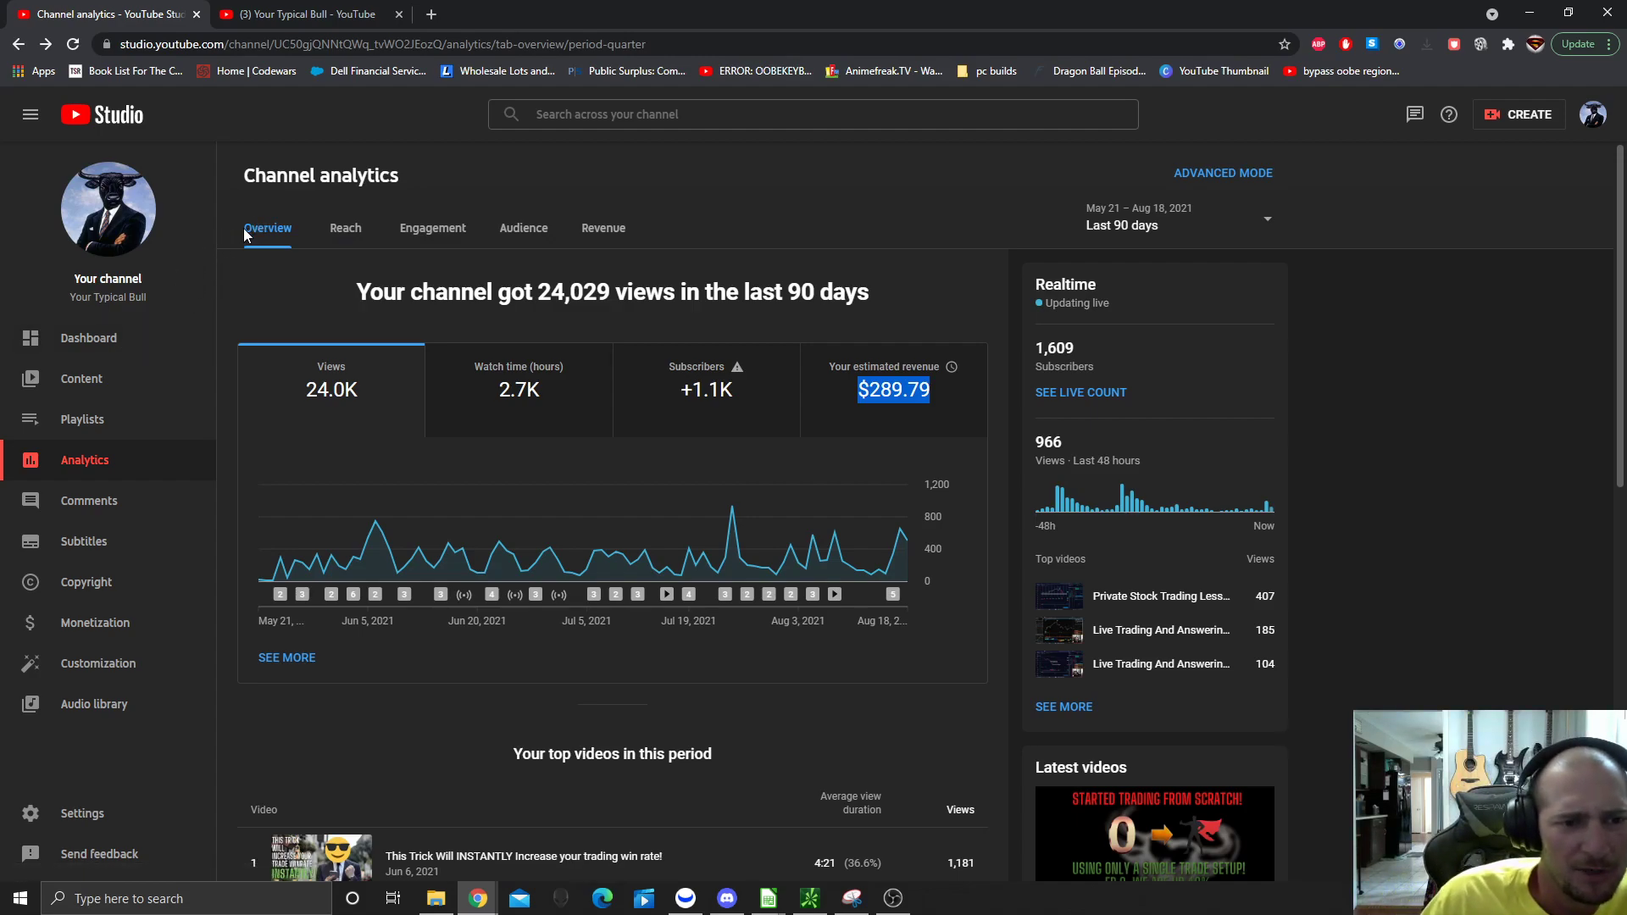
pyautogui.moveTo(867, 317); pyautogui.dragTo(330, 260)
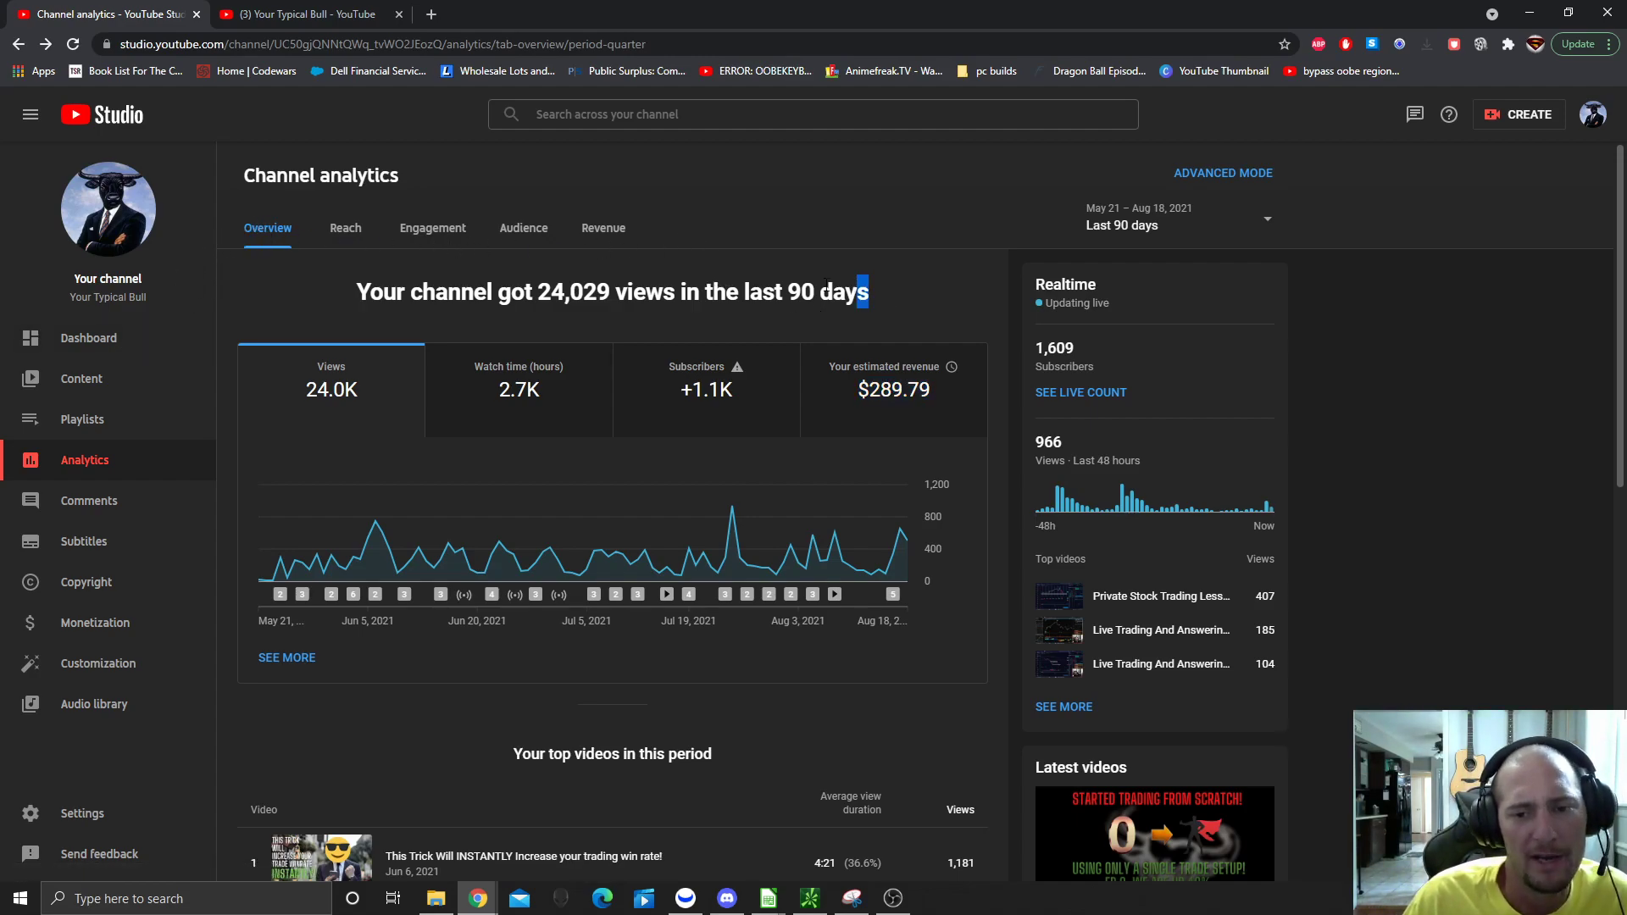
pyautogui.moveTo(878, 307); pyautogui.dragTo(299, 294)
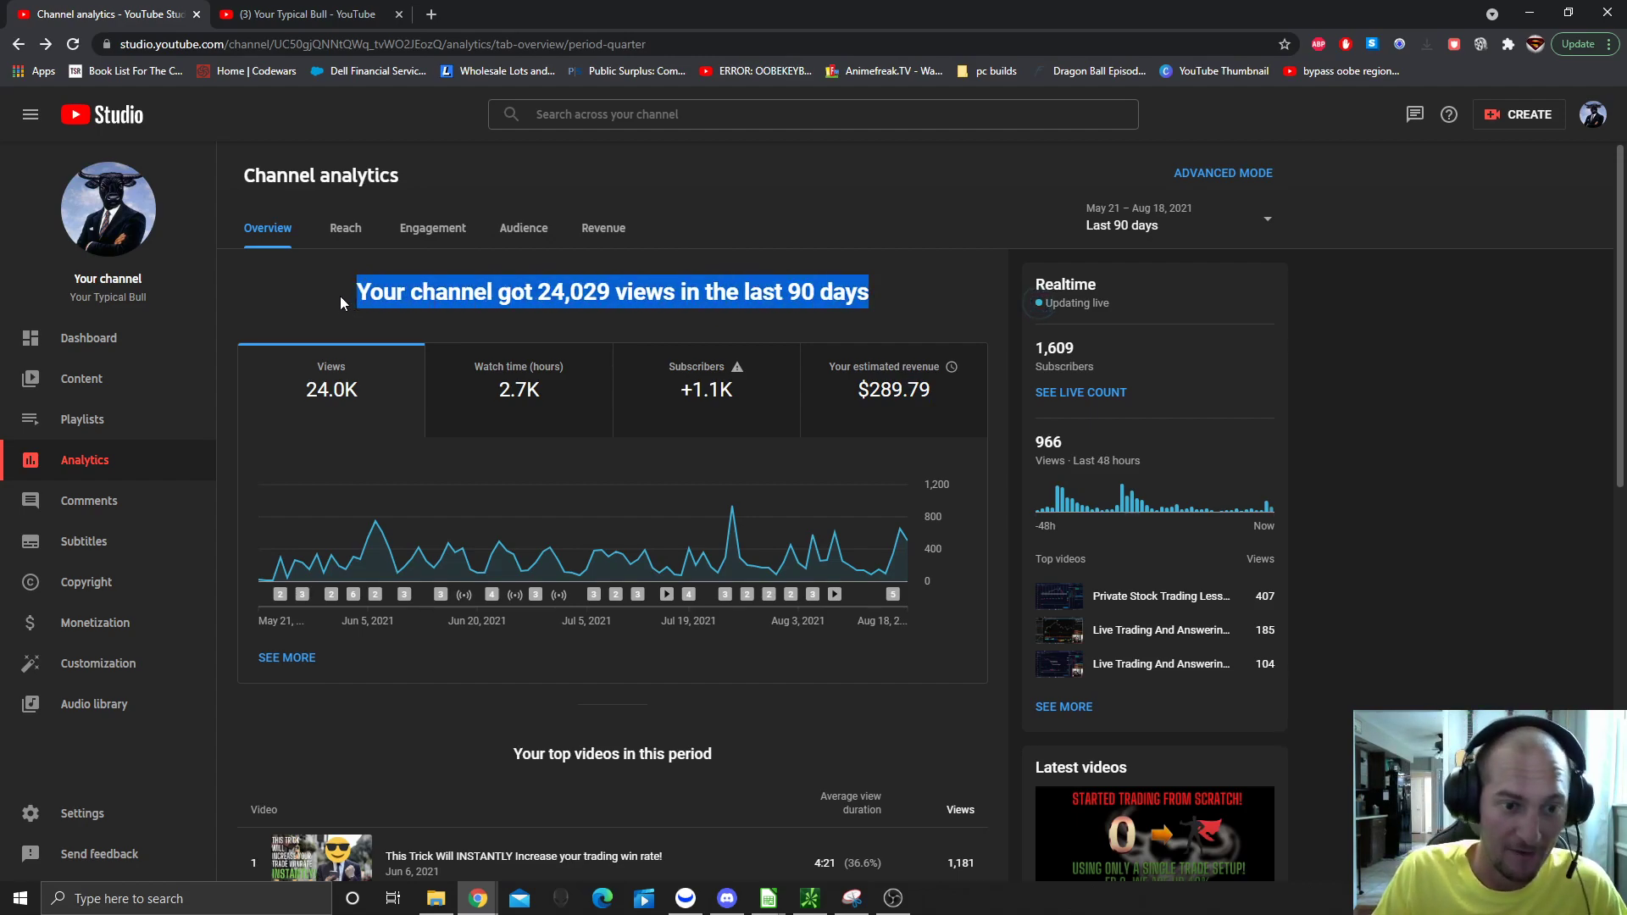
pyautogui.moveTo(891, 299)
pyautogui.mouseDown()
pyautogui.moveTo(306, 284)
pyautogui.moveTo(415, 263)
pyautogui.moveTo(343, 292)
pyautogui.moveTo(845, 291)
pyautogui.moveTo(355, 267)
pyautogui.mouseUp()
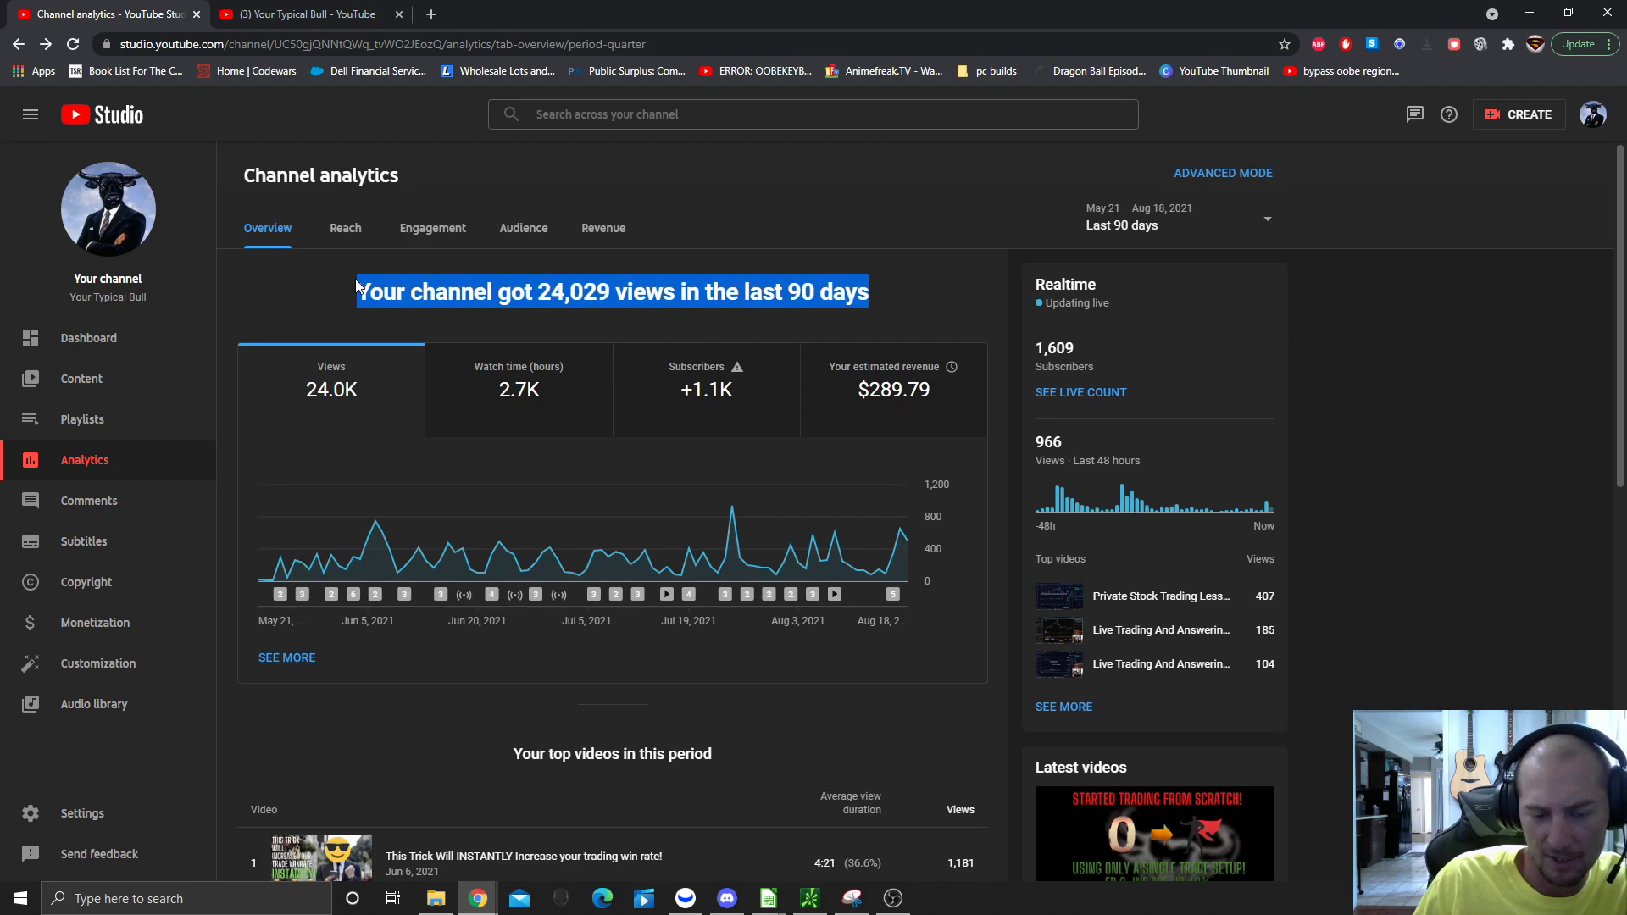
pyautogui.moveTo(357, 288)
pyautogui.mouseDown()
pyautogui.moveTo(852, 318)
pyautogui.moveTo(410, 293)
pyautogui.moveTo(362, 319)
pyautogui.moveTo(386, 289)
pyautogui.moveTo(866, 327)
pyautogui.mouseUp()
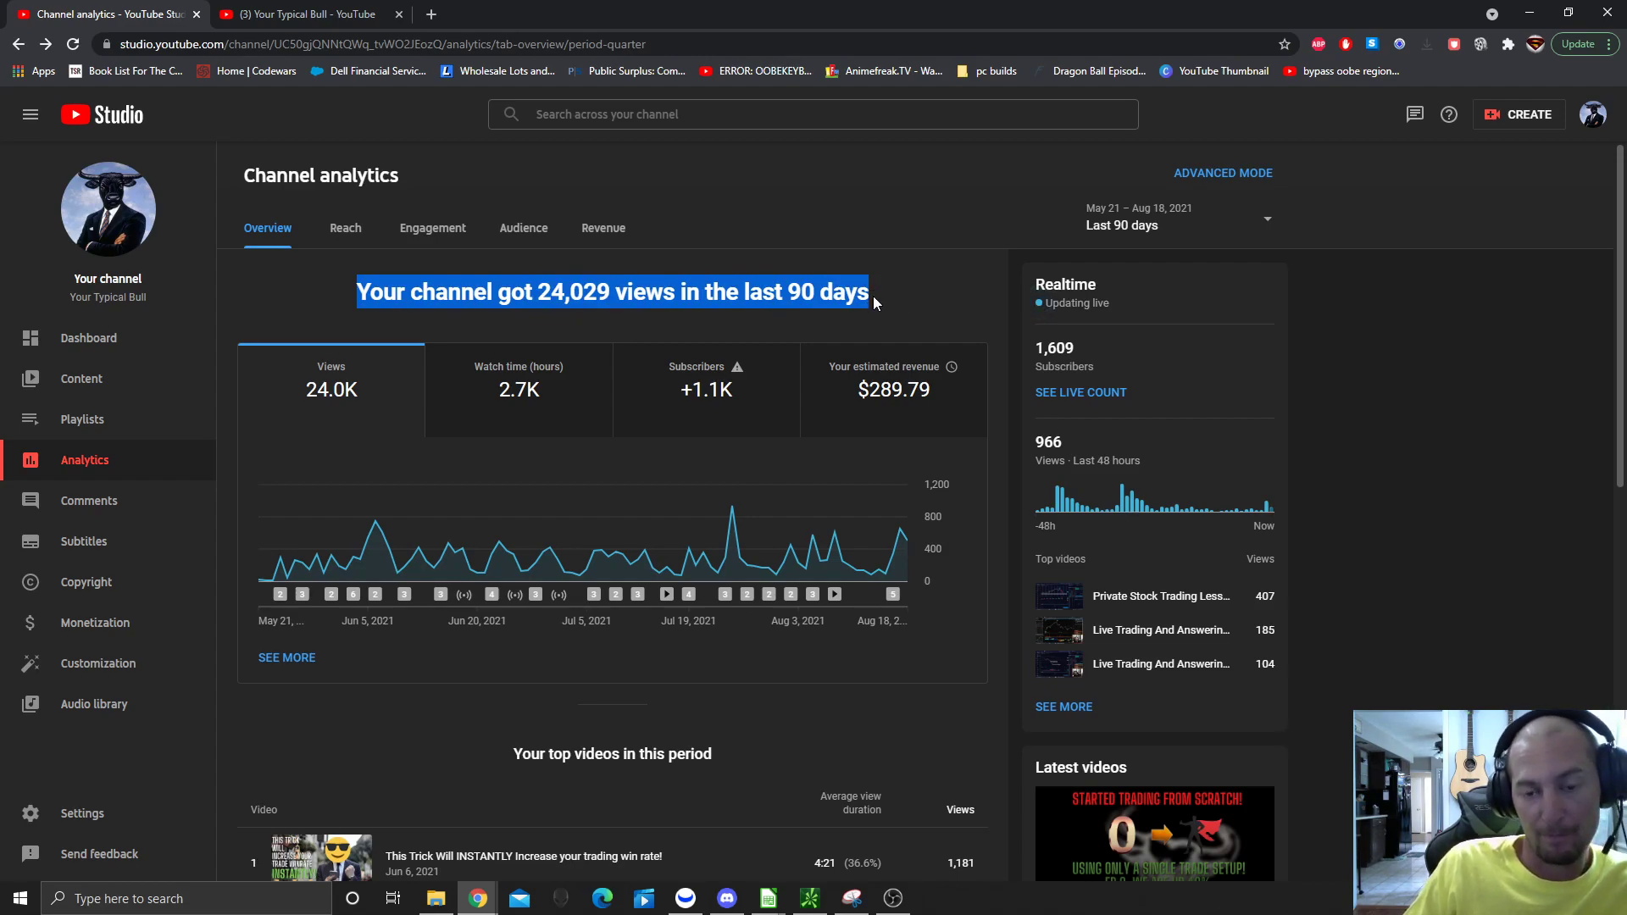
pyautogui.moveTo(873, 297); pyautogui.dragTo(370, 292)
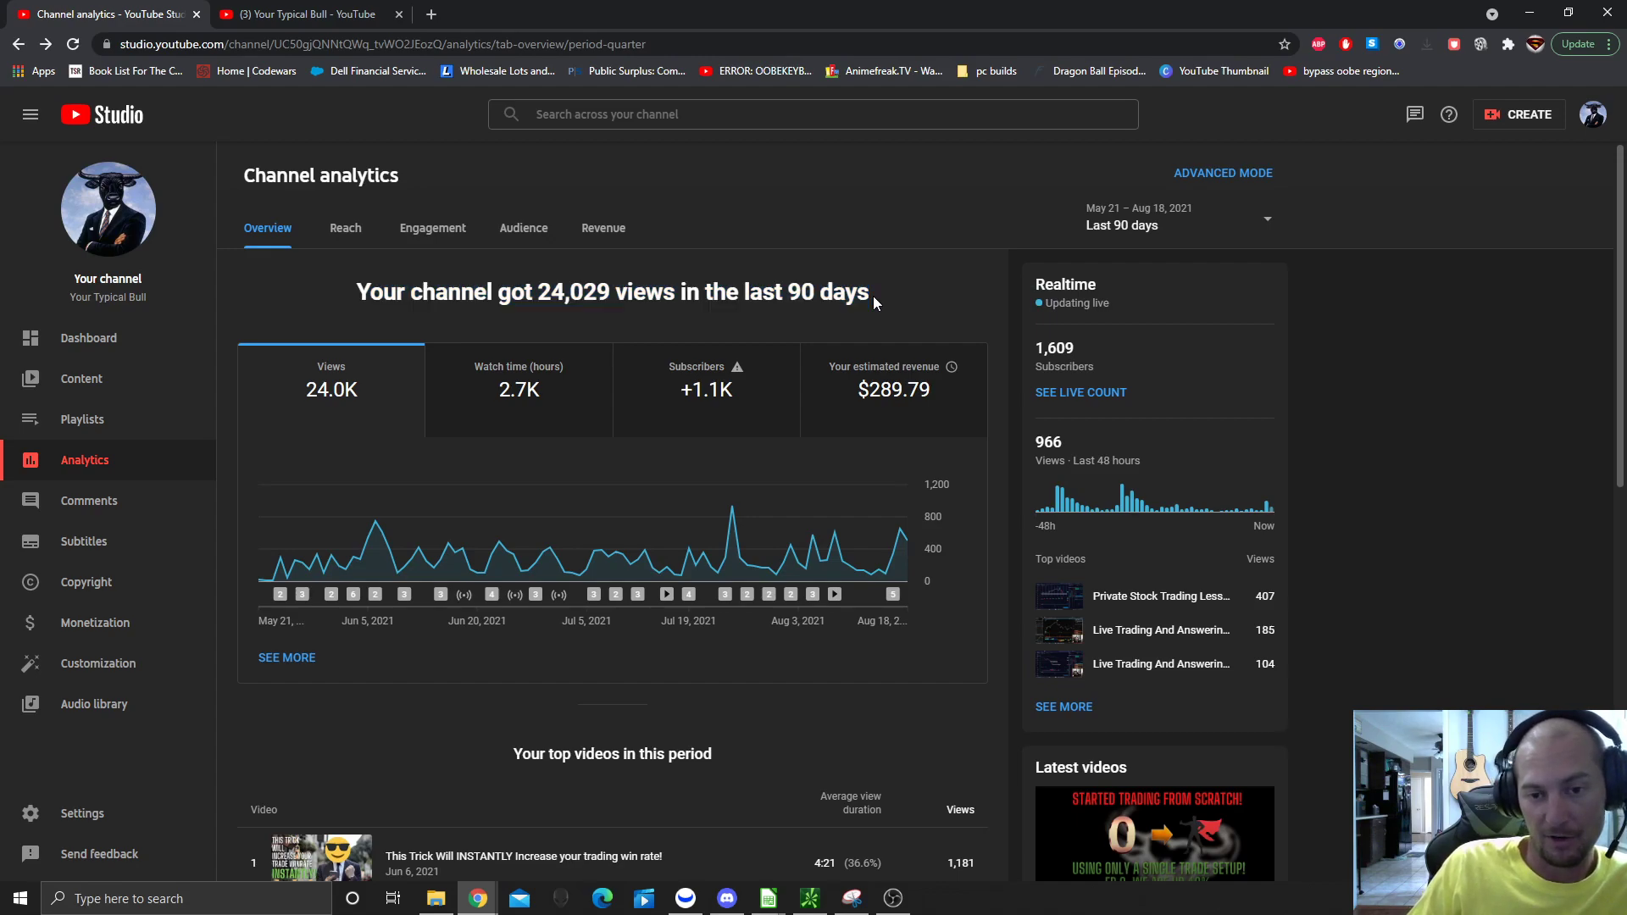
pyautogui.click(327, 291)
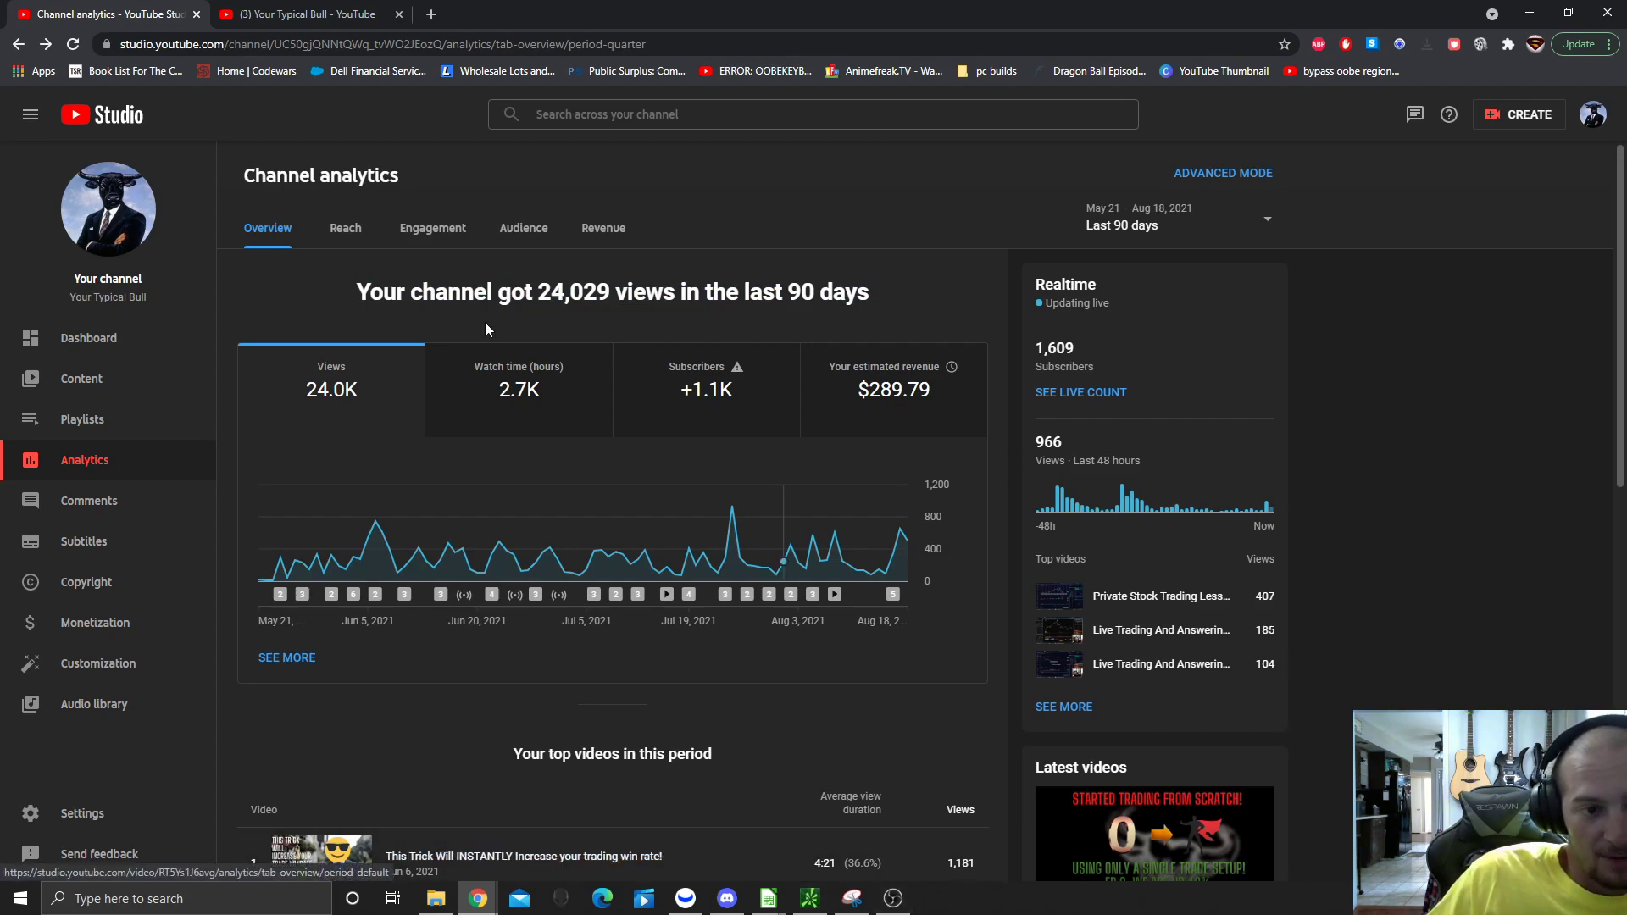
pyautogui.moveTo(346, 285)
pyautogui.mouseDown()
pyautogui.moveTo(571, 276)
pyautogui.moveTo(918, 298)
pyautogui.mouseUp()
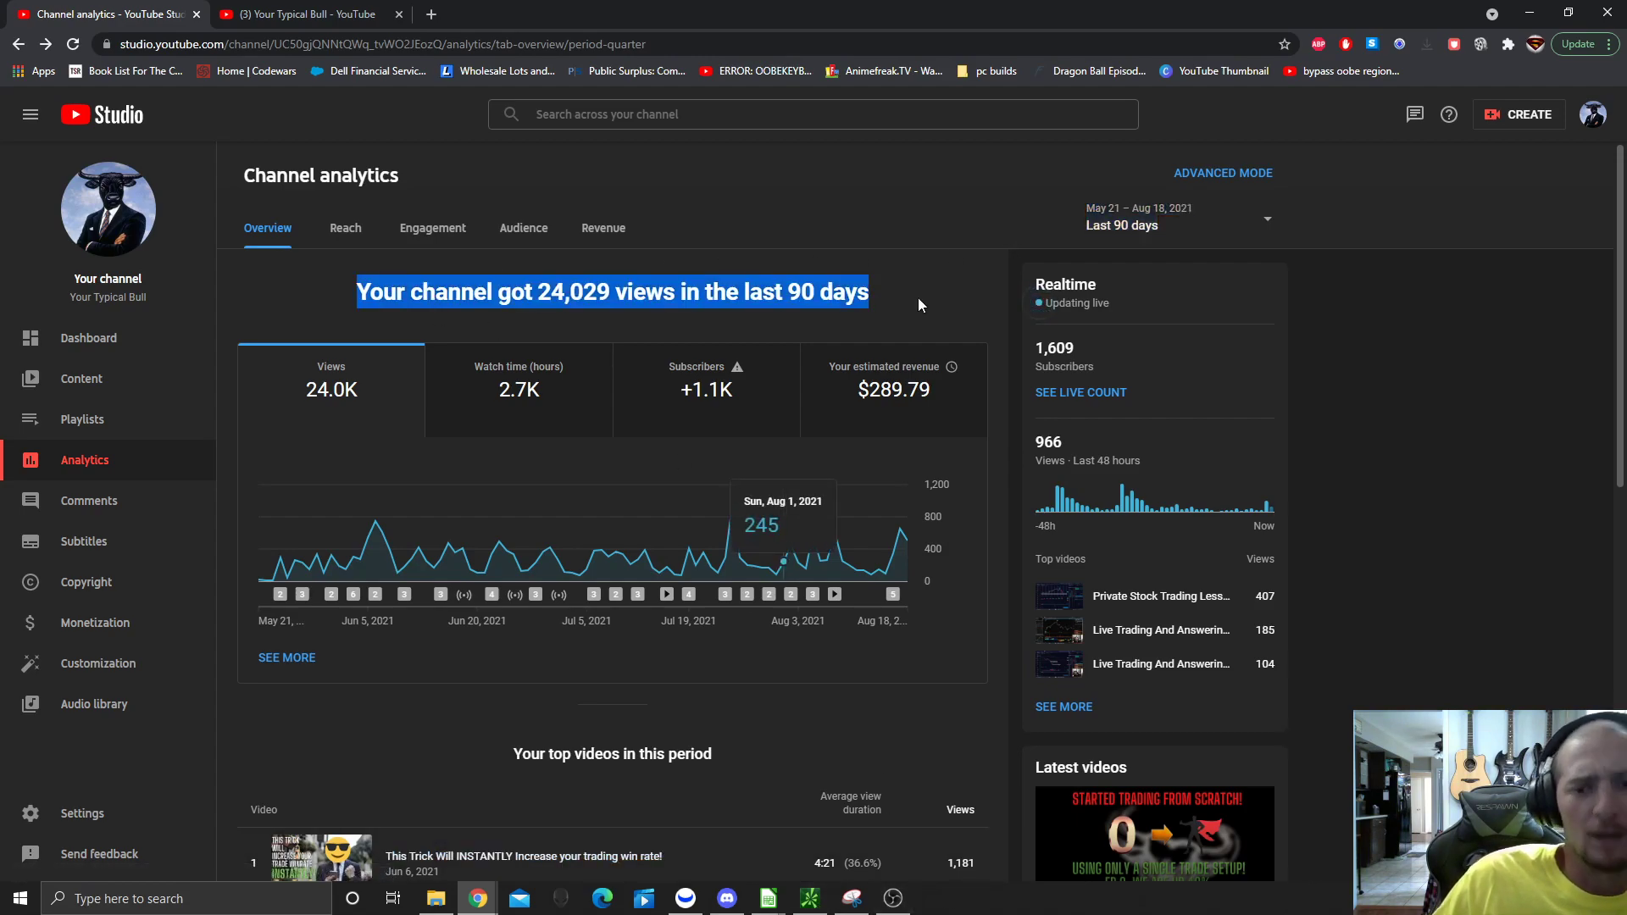